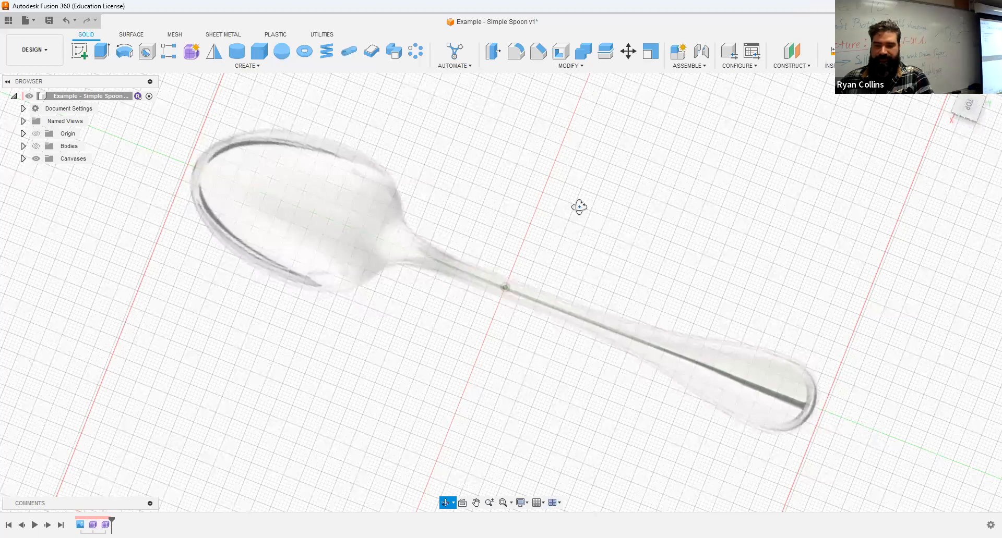
# - Show the Simple Spoon example body over its reference image, then start a blank new design
pyautogui.keyDown('shift'); pyautogui.moveTo(35, 145); pyautogui.dragTo(173, 338, button='middle'); pyautogui.keyUp('shift')
pyautogui.click(35, 146)
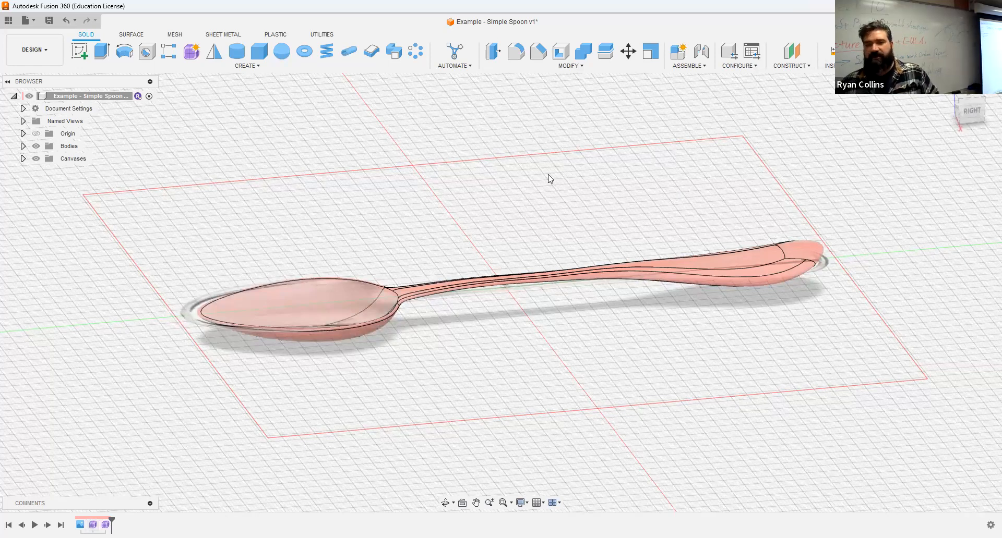
pyautogui.hotkey('ctrl', 'n')
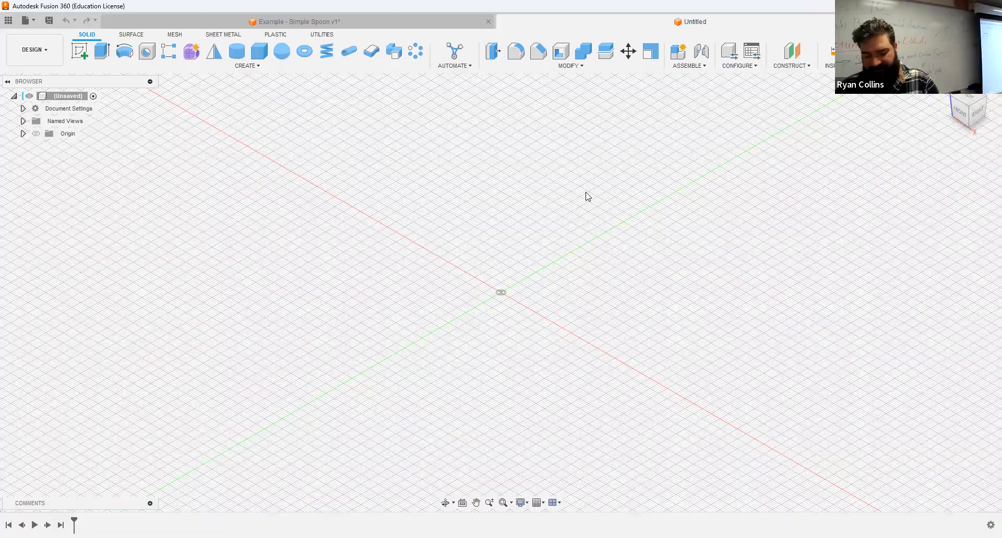
# - Save the new design as 'Example - New SPoon' in the 06 - Form Utensils folder
pyautogui.hotkey('ctrl', 's')
pyautogui.write('- New SPoon')
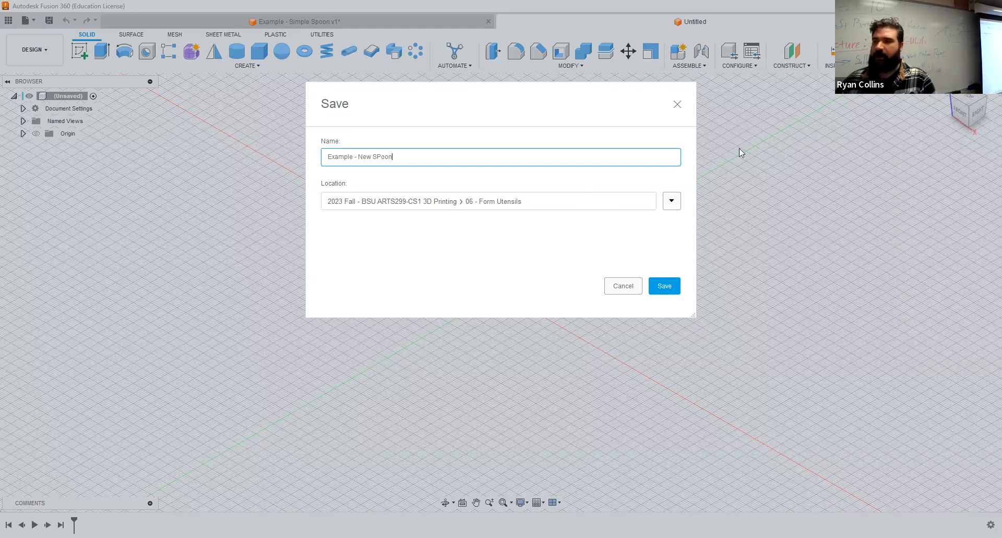
pyautogui.press('Return')
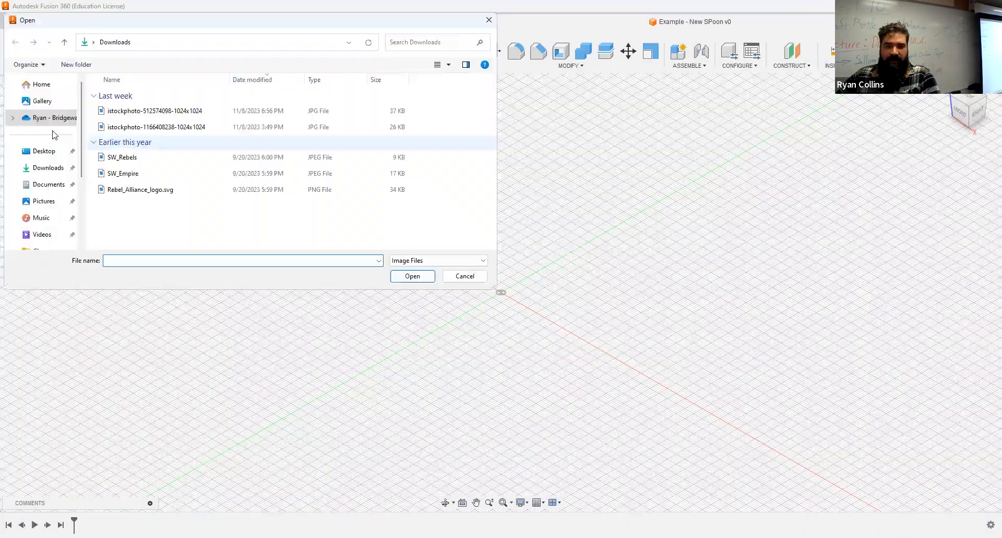
# - Browse Downloads for a reference image, then cancel inserting the canvas
pyautogui.click(47, 168)
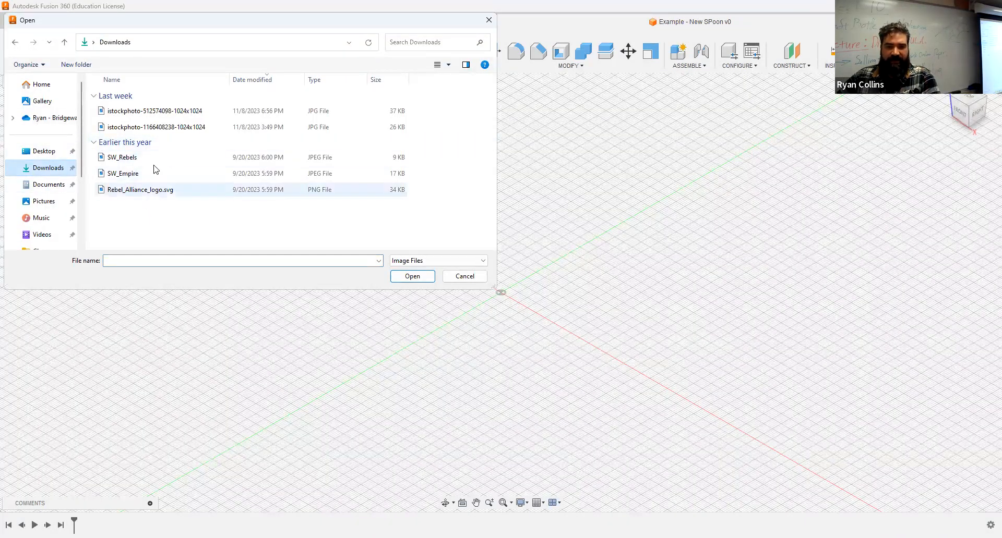
pyautogui.click(462, 276)
pyautogui.click(634, 384)
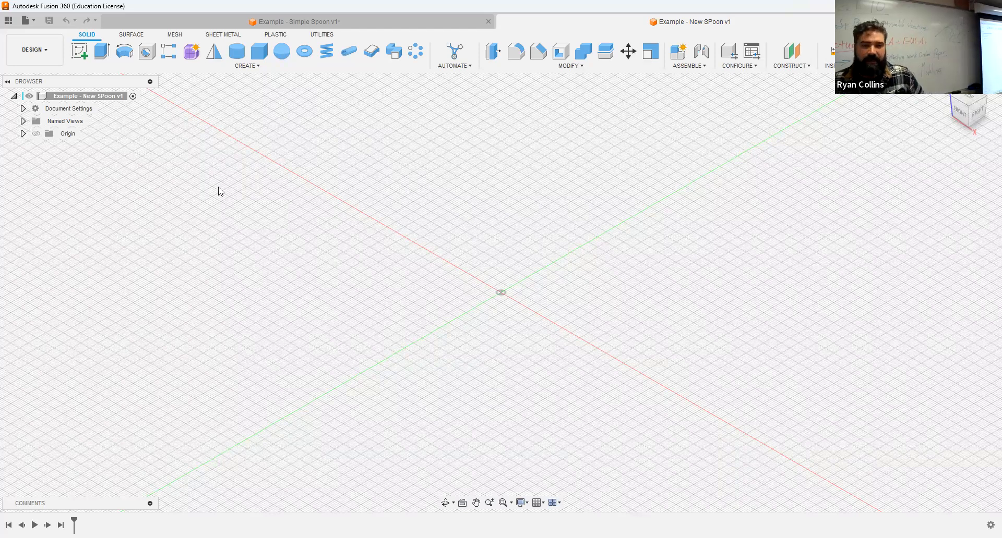
# - Enter the Form environment and start the T-spline Sphere command
pyautogui.click(192, 52)
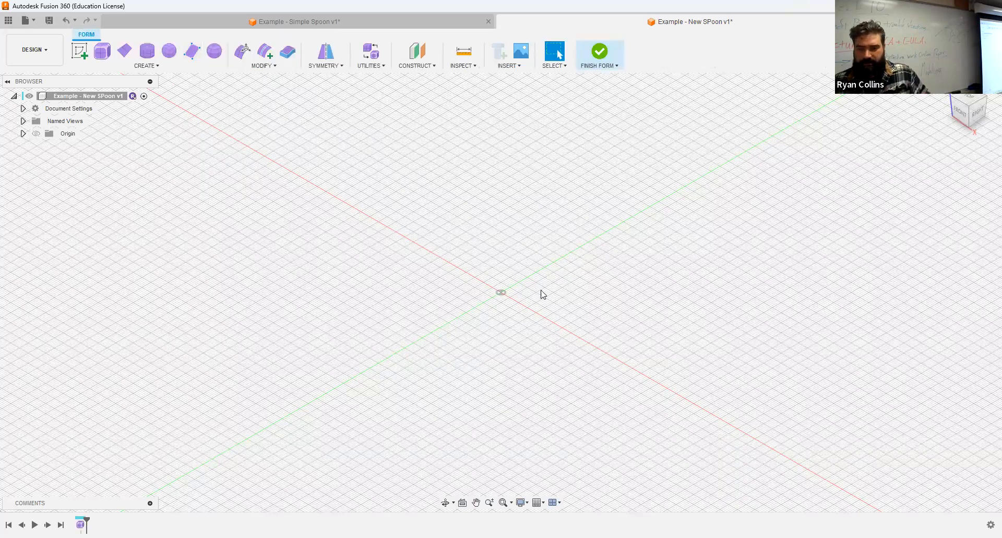
pyautogui.keyDown('shift'); pyautogui.moveTo(564, 325); pyautogui.dragTo(503, 296, button='middle'); pyautogui.keyUp('shift')
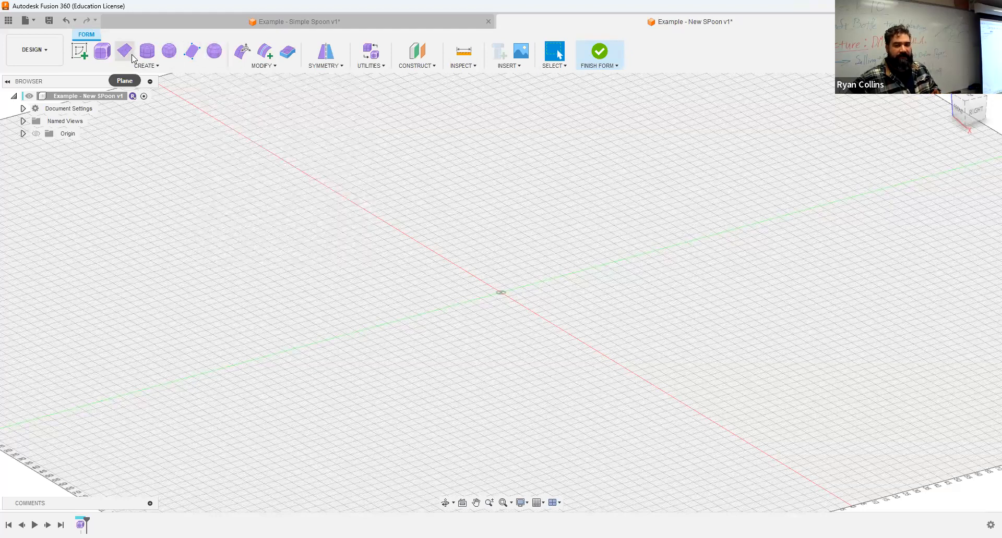
pyautogui.click(220, 52)
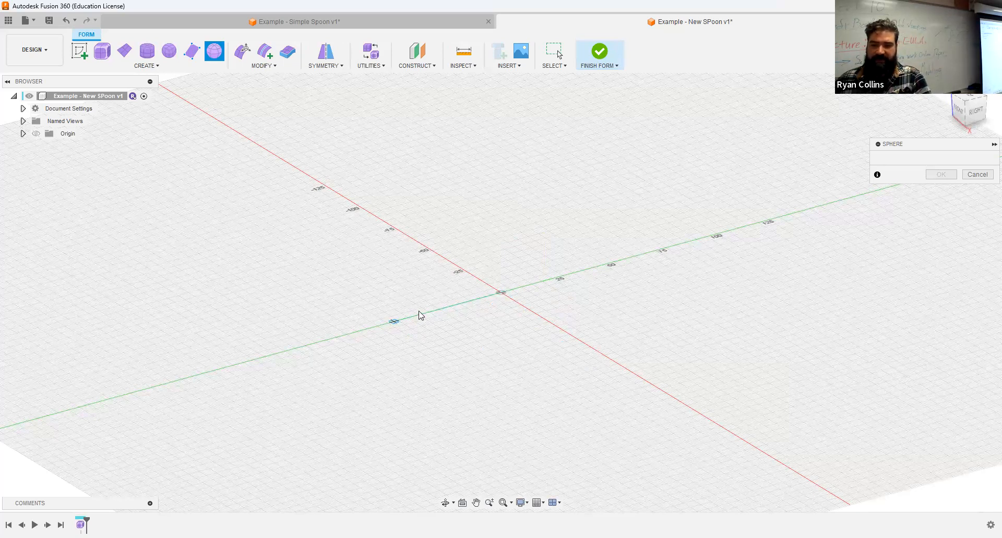
pyautogui.scroll(3, 419, 315)
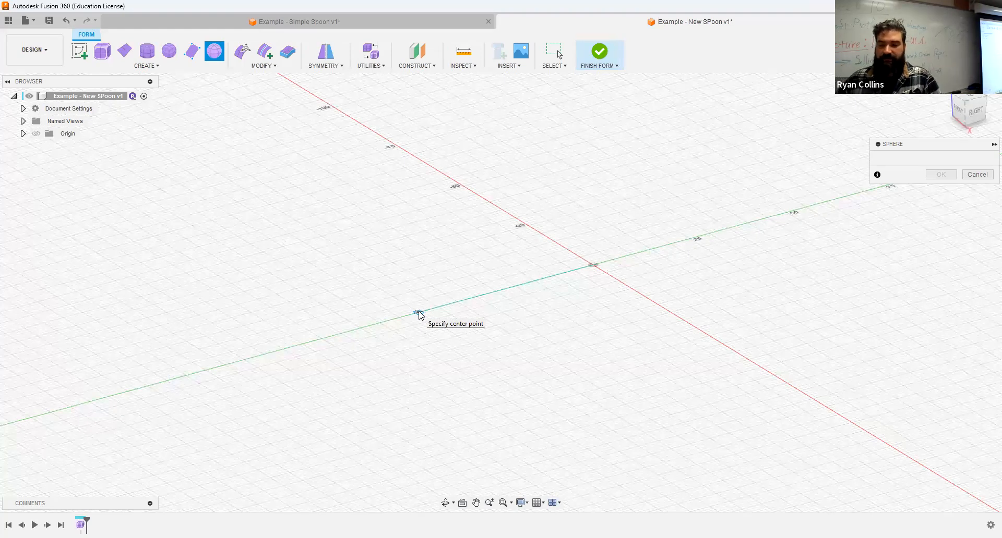
# - Place the sphere on the origin with a 60 mm diameter and 6 latitude faces
pyautogui.click(418, 313)
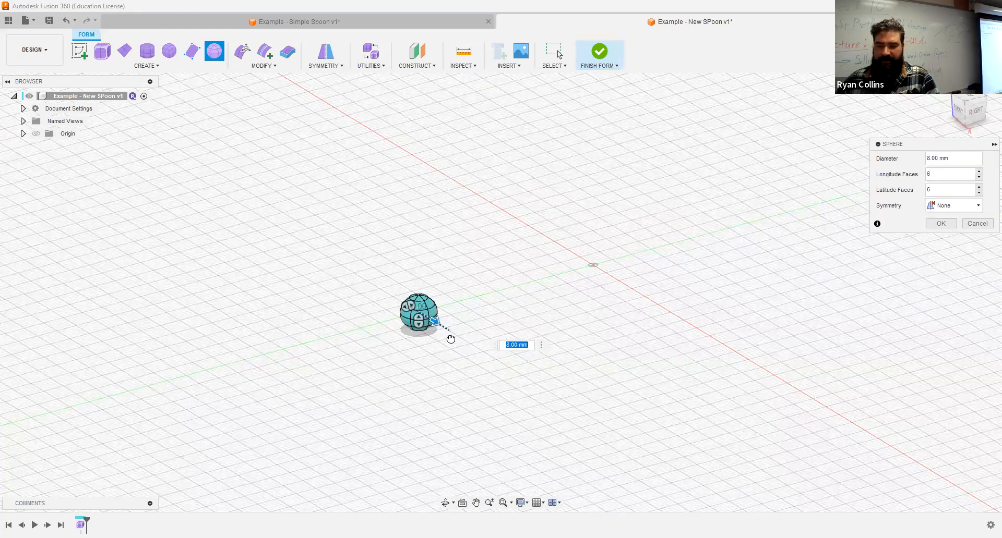
pyautogui.moveTo(450, 338); pyautogui.dragTo(451, 337)
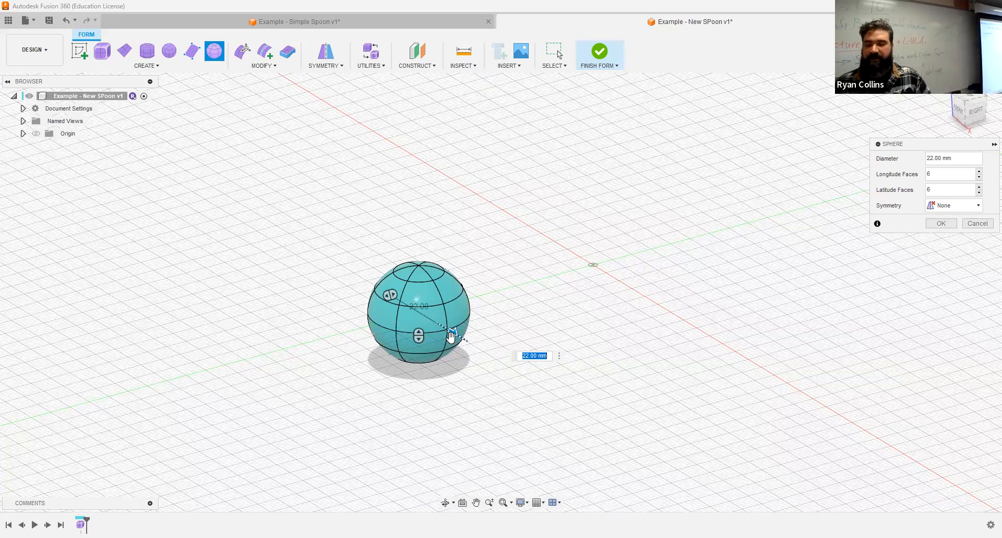
pyautogui.write('60')
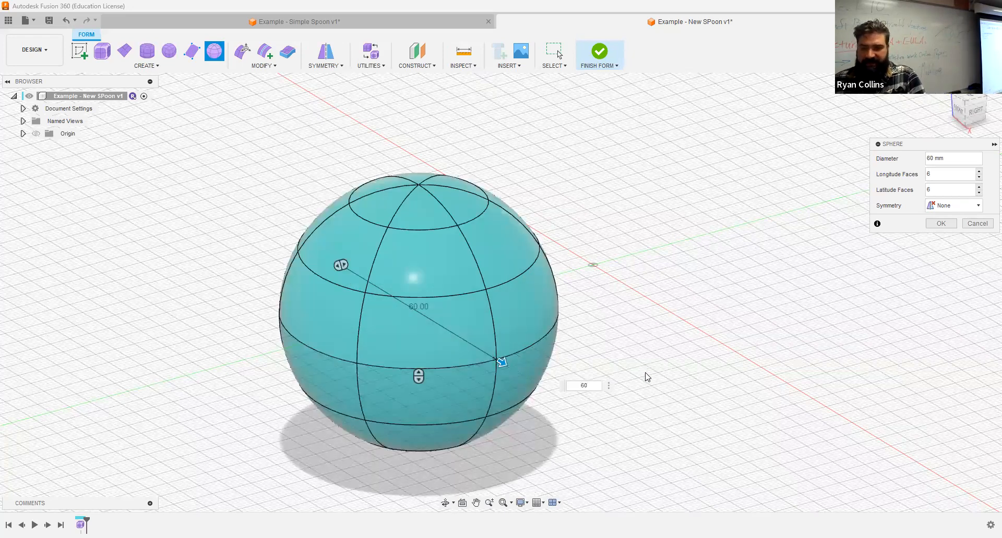
pyautogui.keyDown('shift'); pyautogui.moveTo(624, 329); pyautogui.dragTo(655, 344, button='middle'); pyautogui.keyUp('shift')
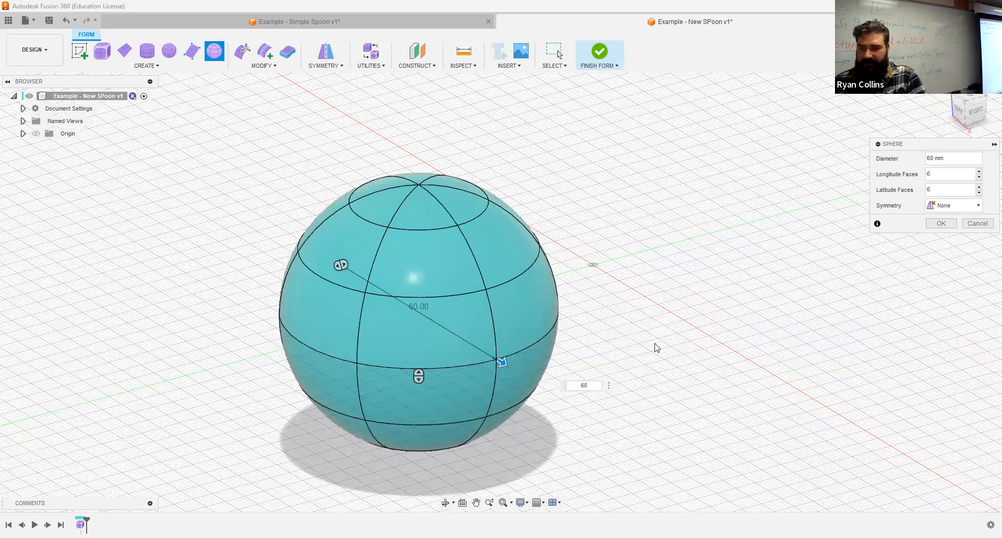
pyautogui.keyDown('shift'); pyautogui.moveTo(894, 193); pyautogui.dragTo(662, 277, button='middle'); pyautogui.keyUp('shift')
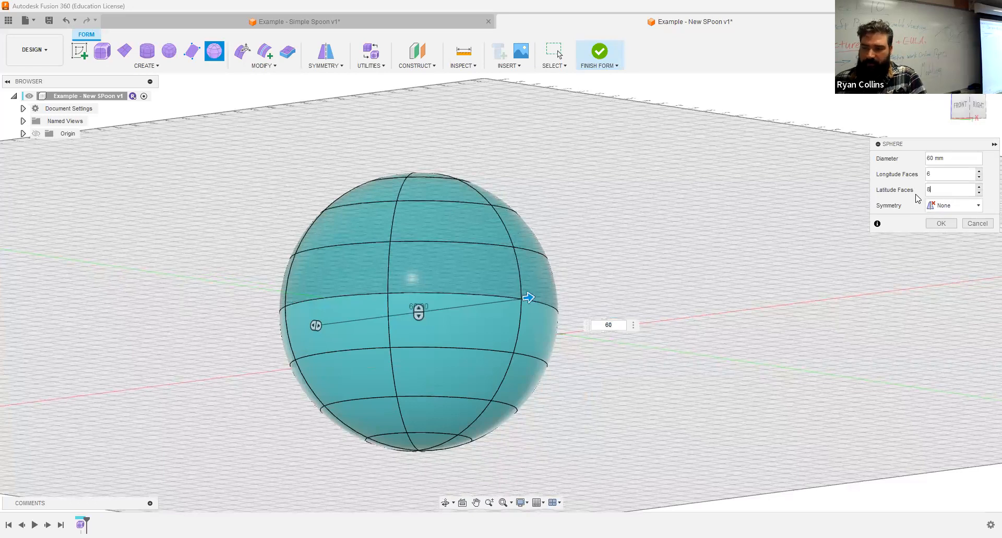
pyautogui.doubleClick(942, 187)
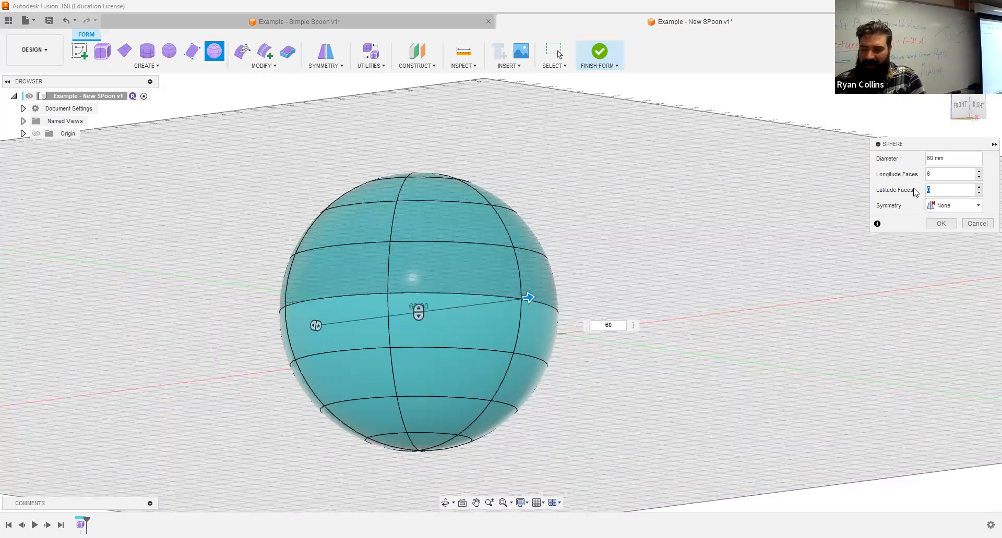
pyautogui.write('6')
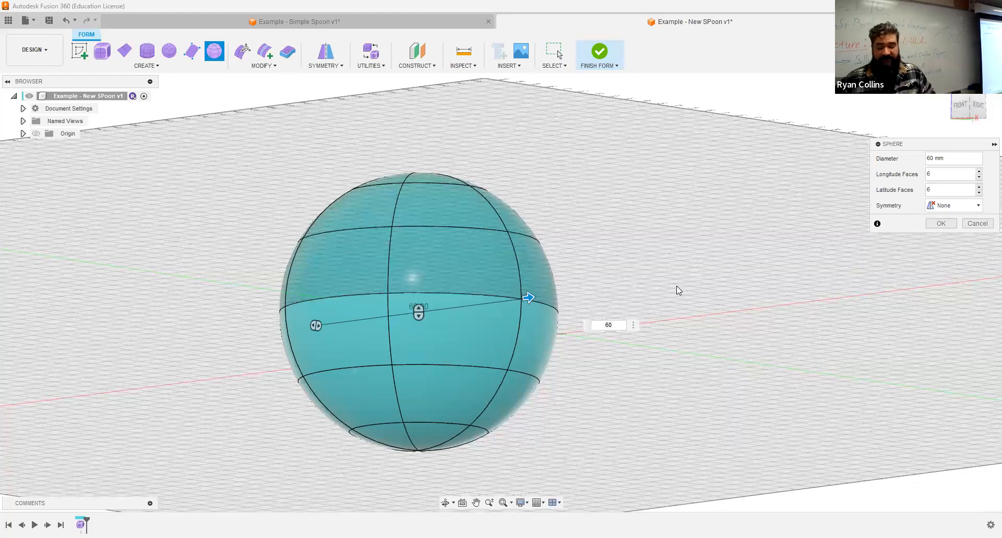
# - Try the sphere's mirror symmetry along length, width and height
pyautogui.keyDown('shift'); pyautogui.moveTo(656, 278); pyautogui.dragTo(640, 306, button='middle'); pyautogui.keyUp('shift')
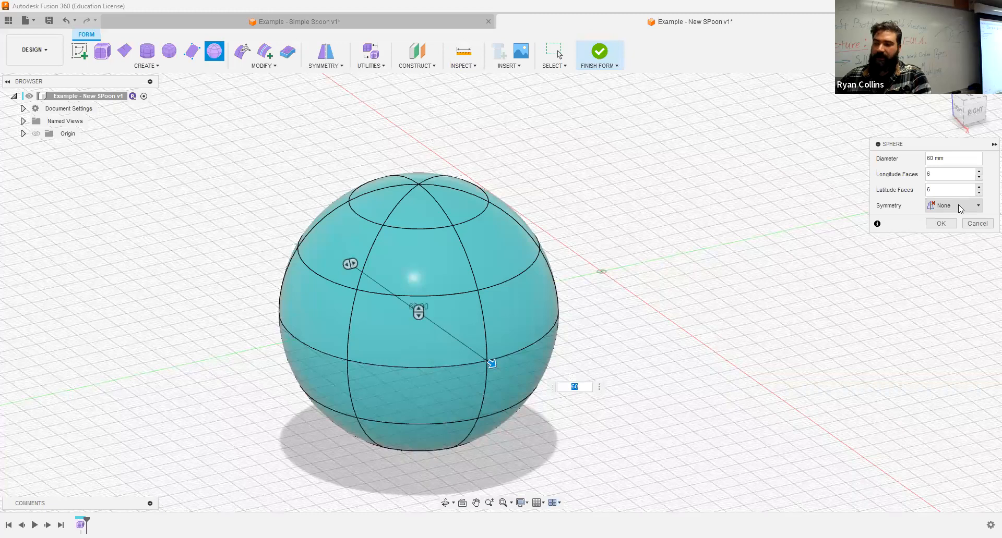
pyautogui.click(959, 209)
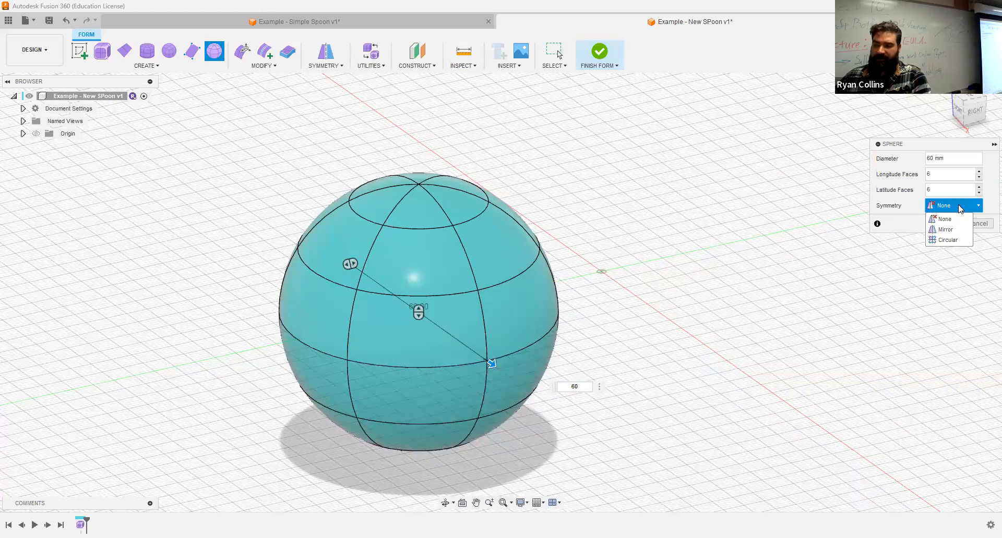
pyautogui.click(948, 232)
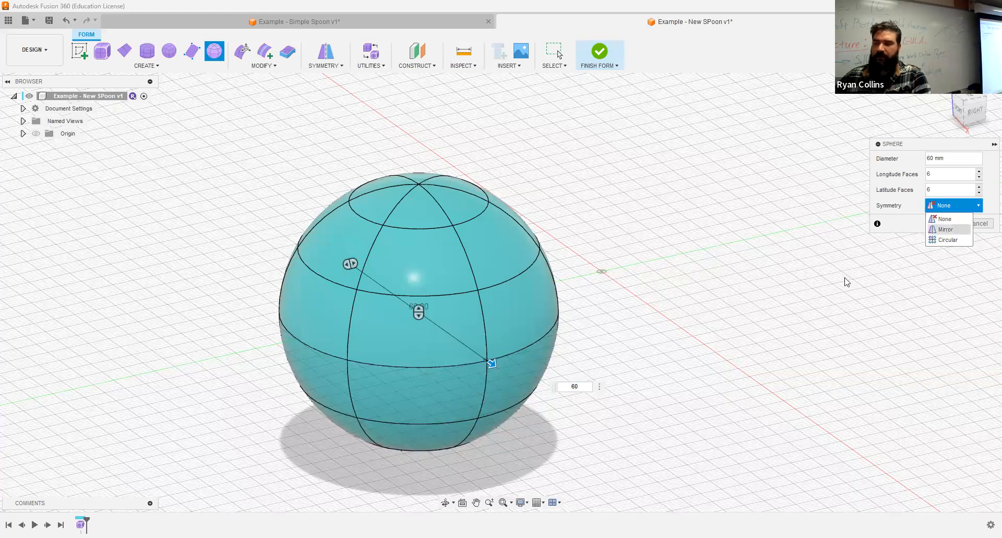
pyautogui.keyDown('shift'); pyautogui.moveTo(735, 339); pyautogui.dragTo(733, 341, button='middle'); pyautogui.keyUp('shift')
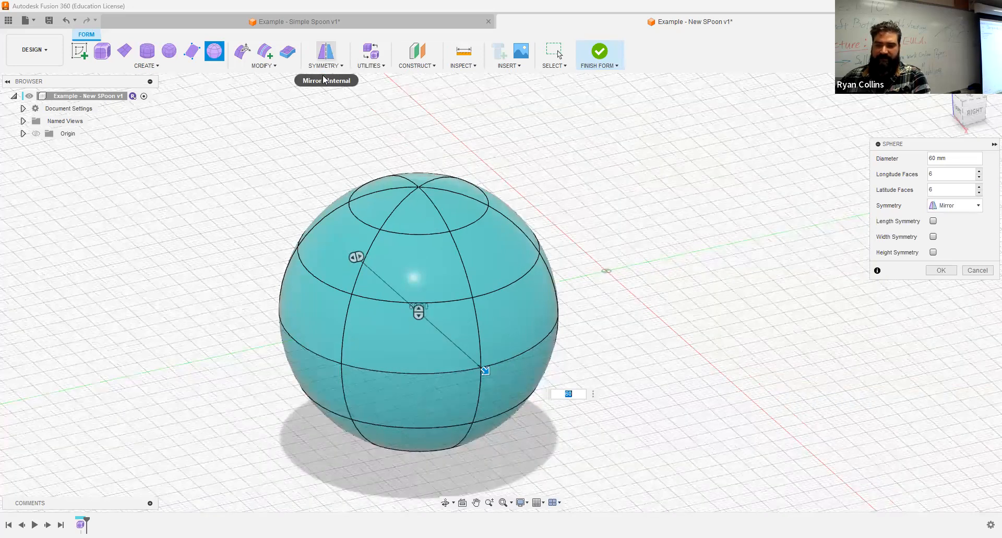
pyautogui.click(933, 221)
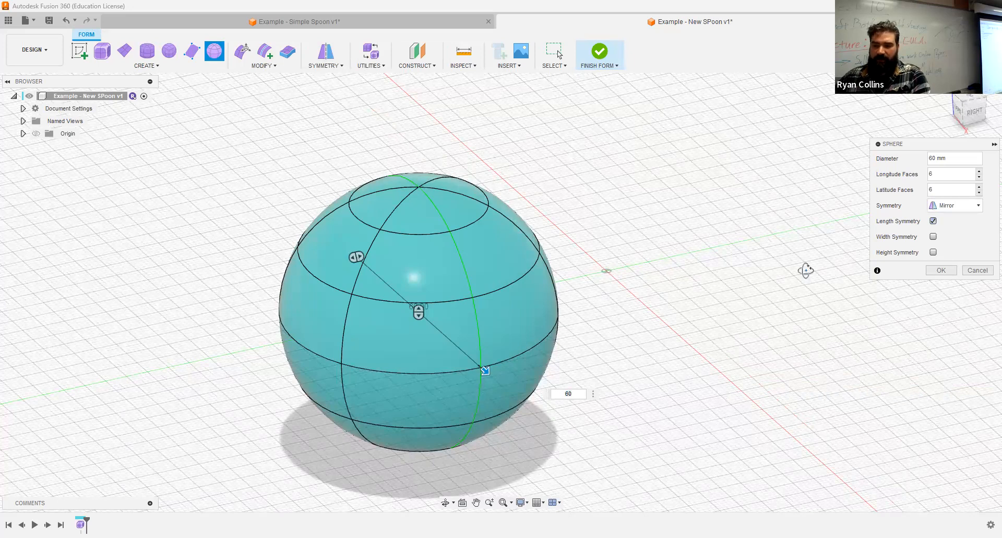
pyautogui.keyDown('shift'); pyautogui.moveTo(810, 282); pyautogui.dragTo(814, 240, button='middle'); pyautogui.keyUp('shift')
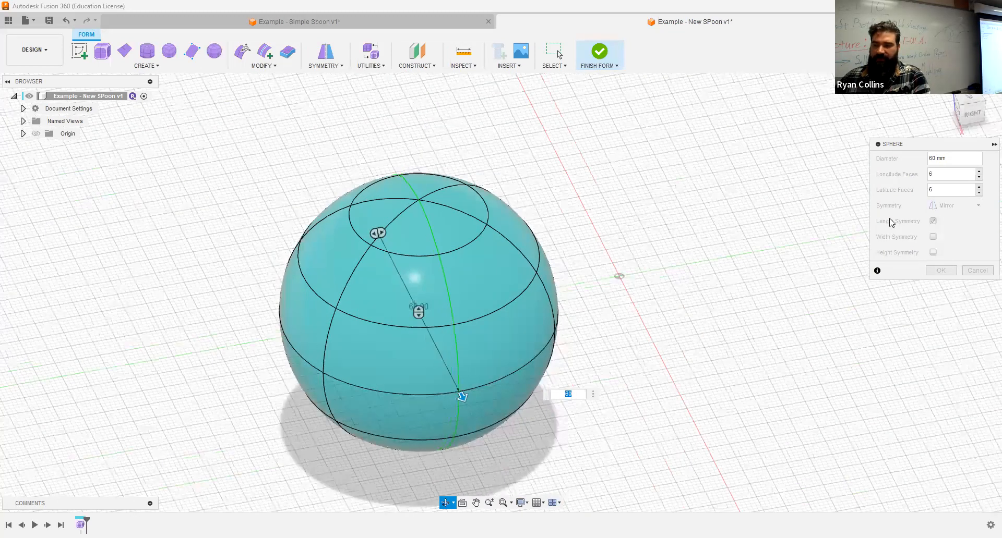
pyautogui.click(933, 221)
pyautogui.click(933, 237)
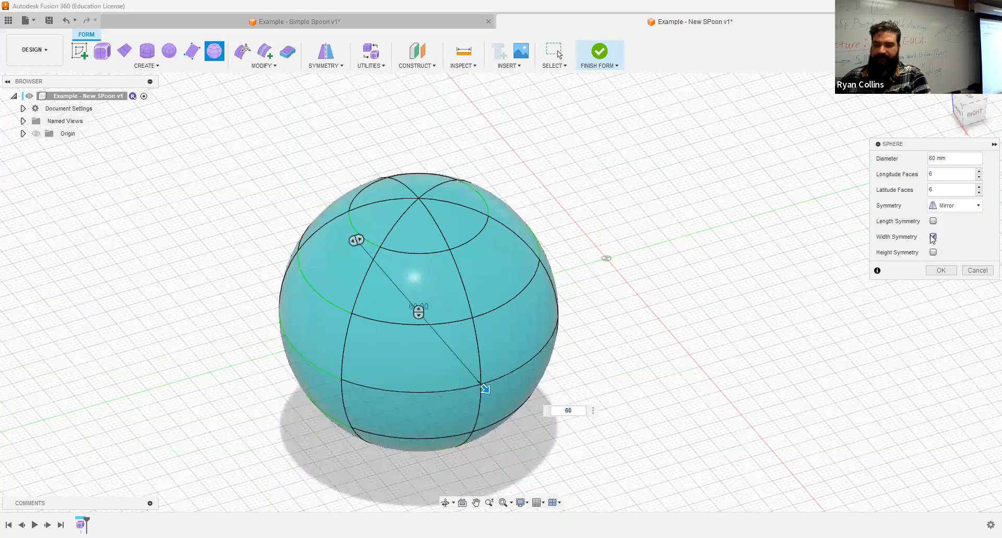
pyautogui.click(933, 237)
pyautogui.click(933, 252)
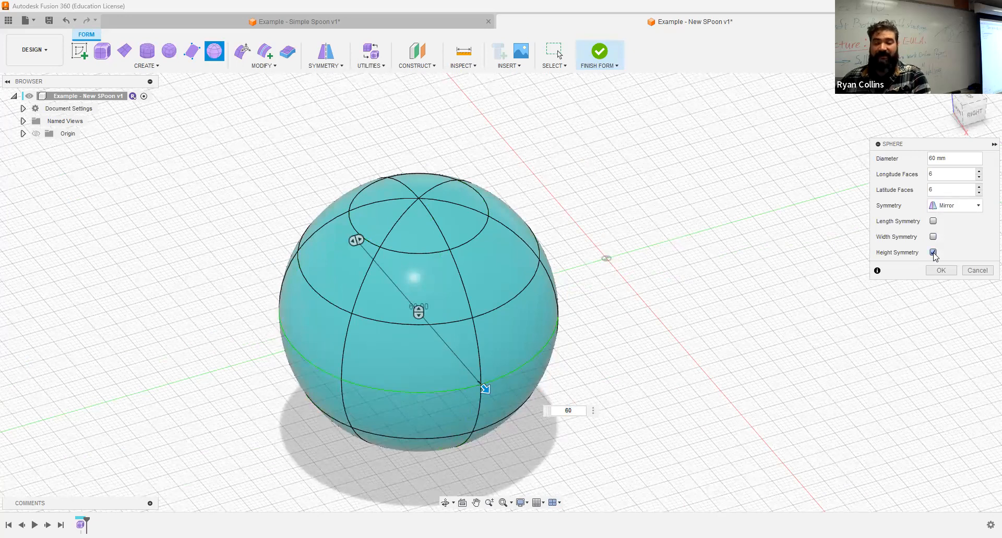
pyautogui.click(933, 252)
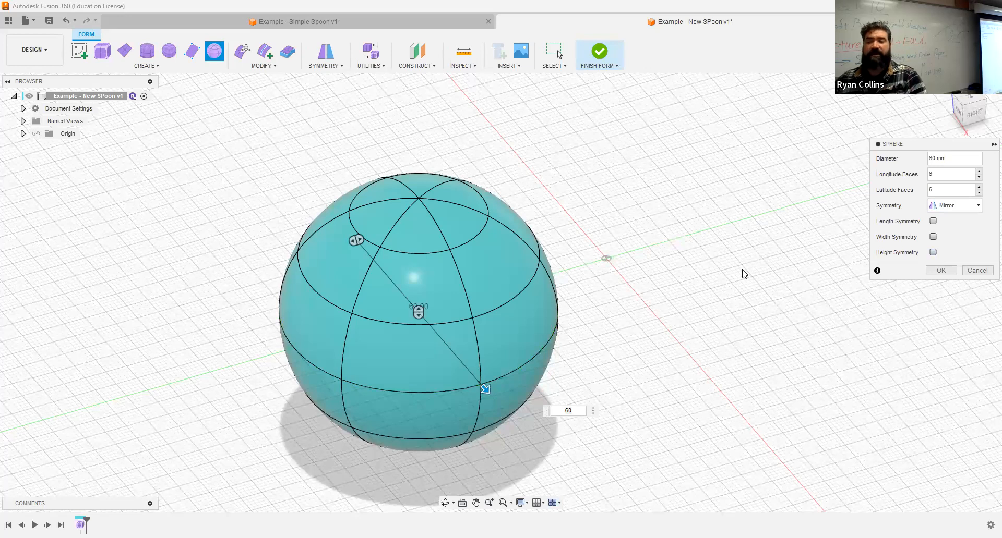
# - Set the sphere's symmetry to None, confirm it, and view it from the top
pyautogui.click(979, 206)
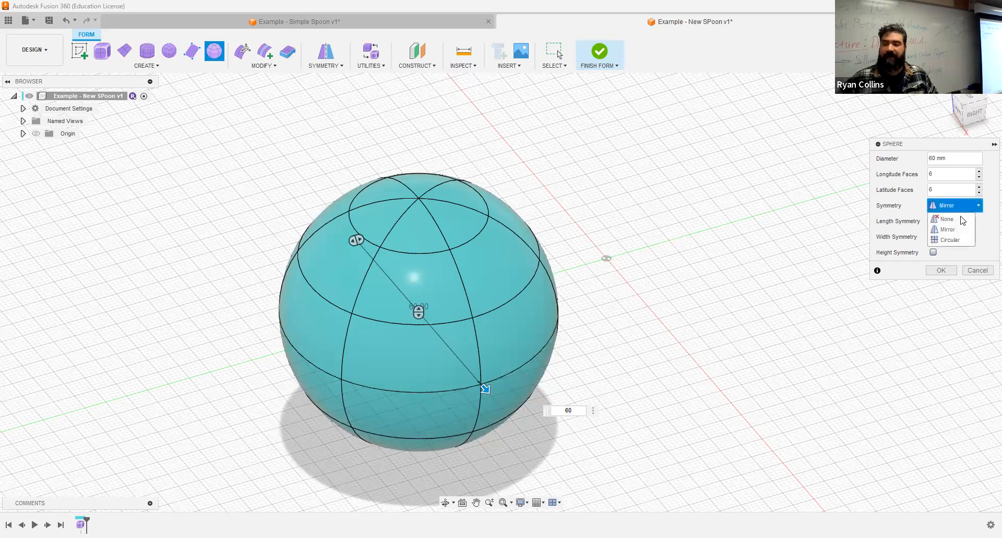
pyautogui.click(955, 220)
pyautogui.click(940, 224)
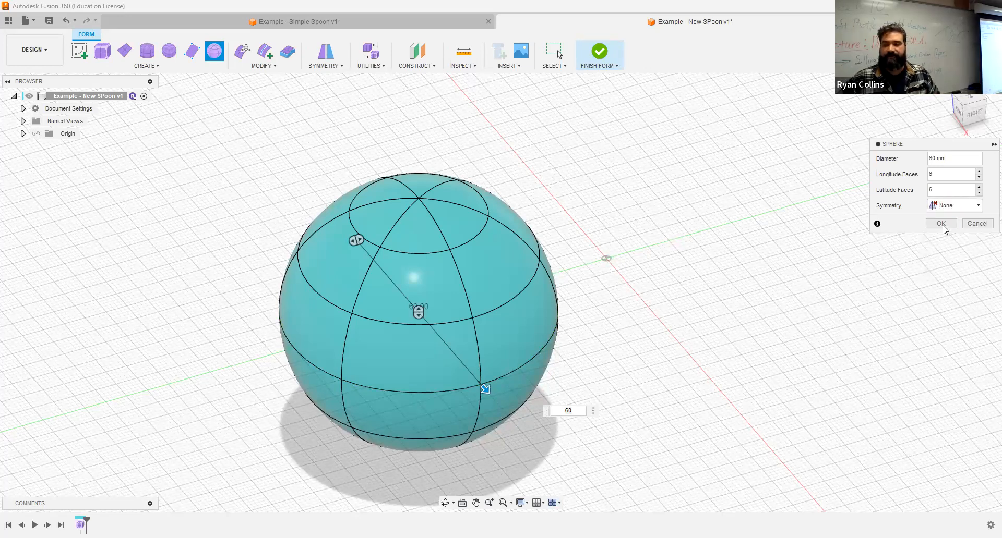
pyautogui.keyDown('shift'); pyautogui.moveTo(633, 234); pyautogui.dragTo(979, 103, button='middle'); pyautogui.keyUp('shift')
pyautogui.click(979, 103)
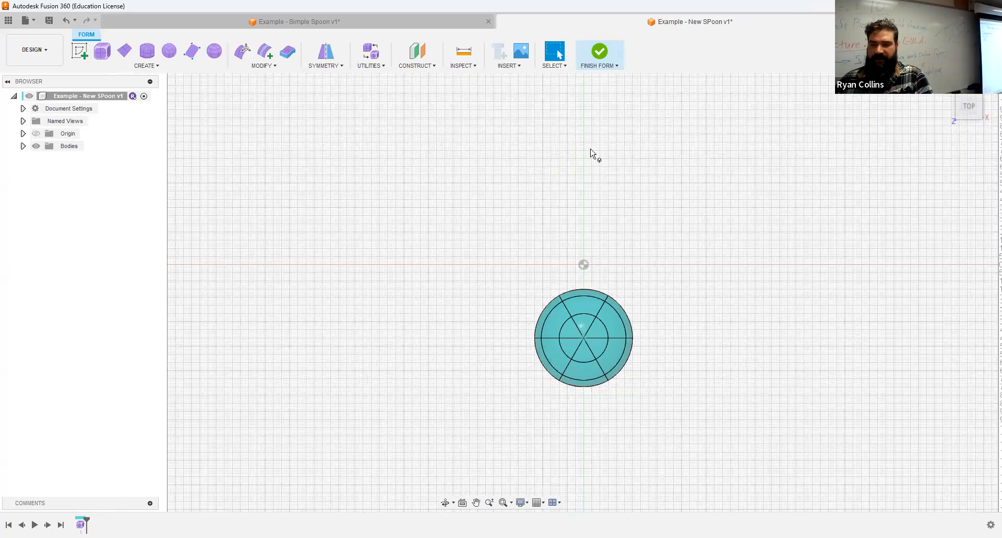
# - Rotate the sphere body -30 degrees about Z with Move/Copy
pyautogui.scroll(4, 584, 329)
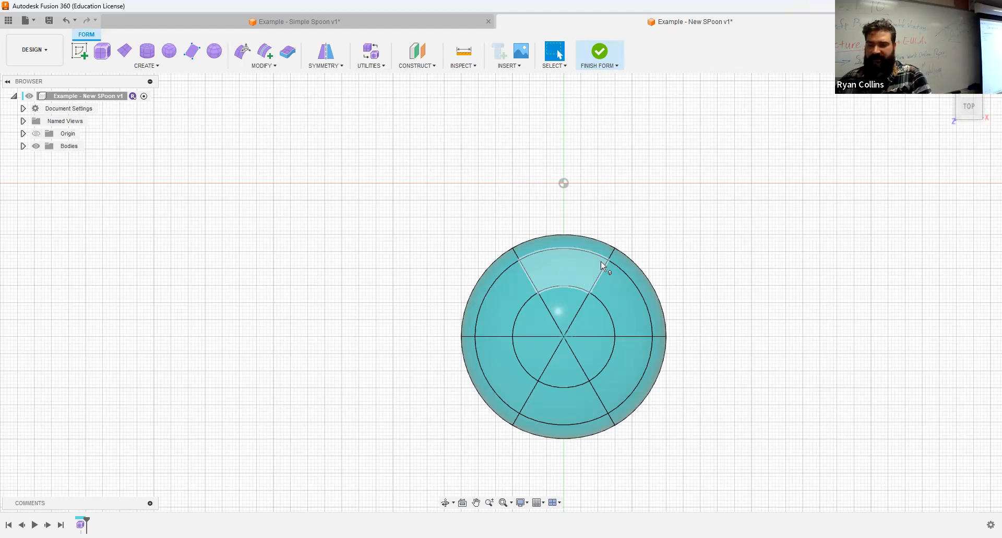
pyautogui.press('m')
pyautogui.click(566, 283)
pyautogui.moveTo(567, 283); pyautogui.dragTo(592, 290)
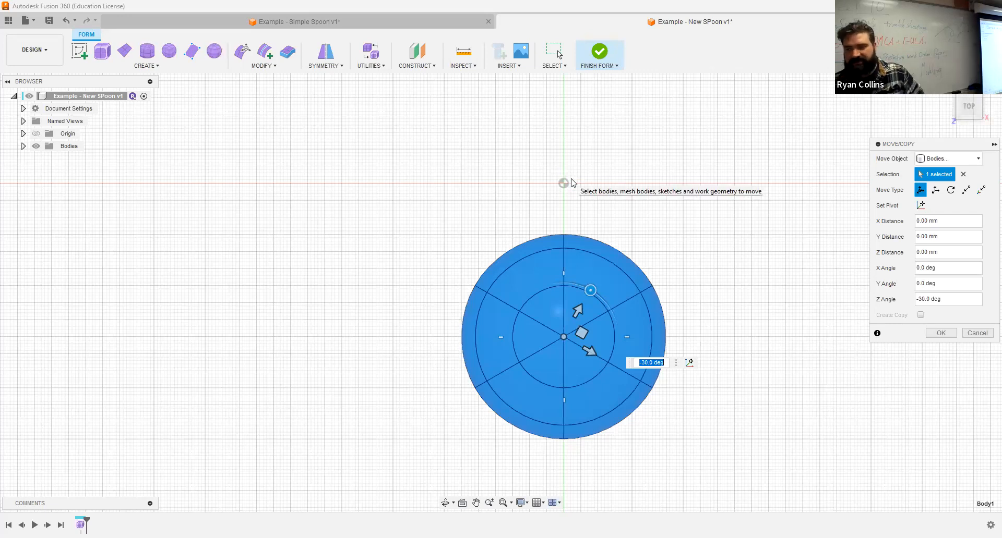
pyautogui.click(941, 333)
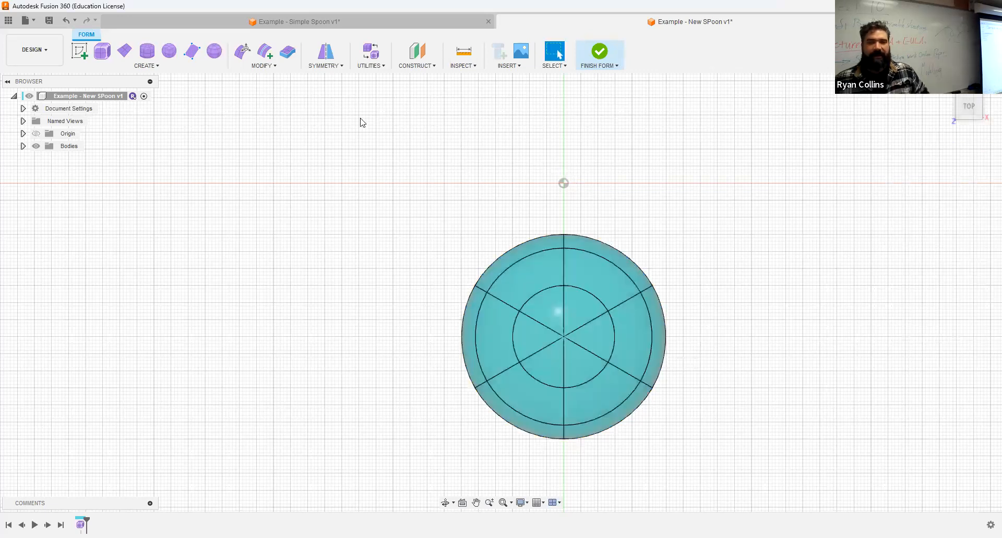
# - Apply internal mirror symmetry using the upper-left and upper-right faces
pyautogui.click(332, 57)
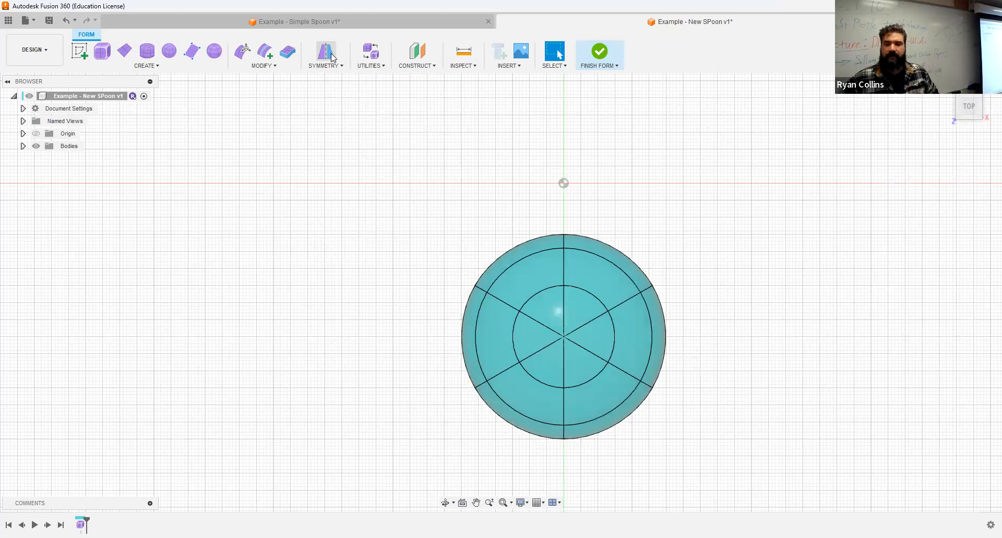
pyautogui.click(541, 261)
pyautogui.click(595, 268)
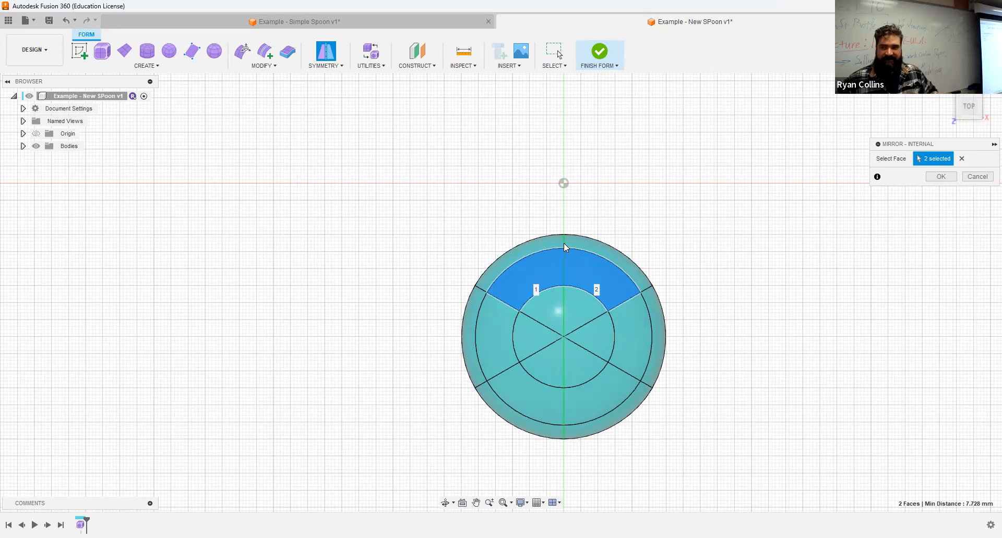
pyautogui.click(949, 178)
pyautogui.keyDown('shift'); pyautogui.moveTo(688, 268); pyautogui.dragTo(711, 282, button='middle'); pyautogui.keyUp('shift')
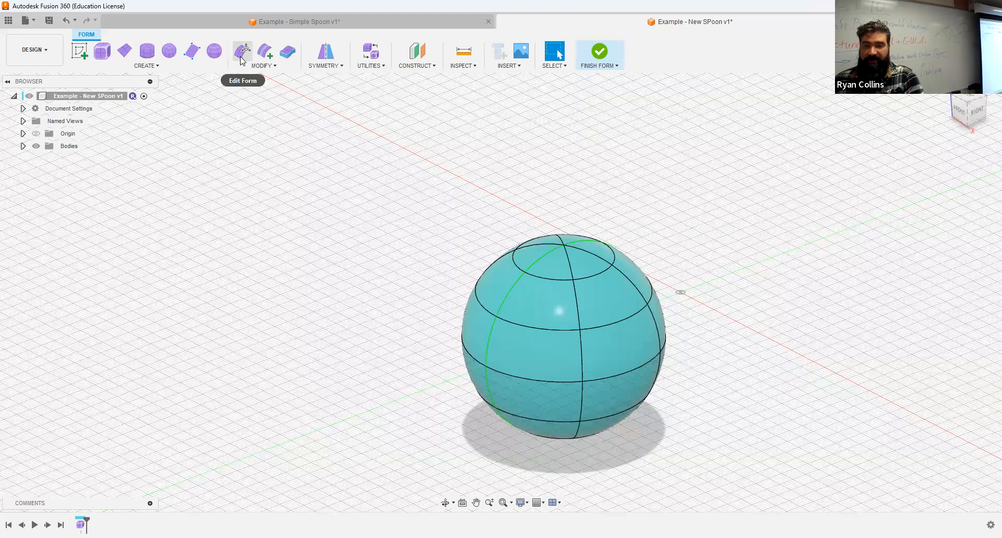
# - From the right view, window-select the upper-half faces and delete them, leaving a bowl
pyautogui.keyDown('shift'); pyautogui.moveTo(652, 239); pyautogui.dragTo(649, 262, button='middle'); pyautogui.keyUp('shift')
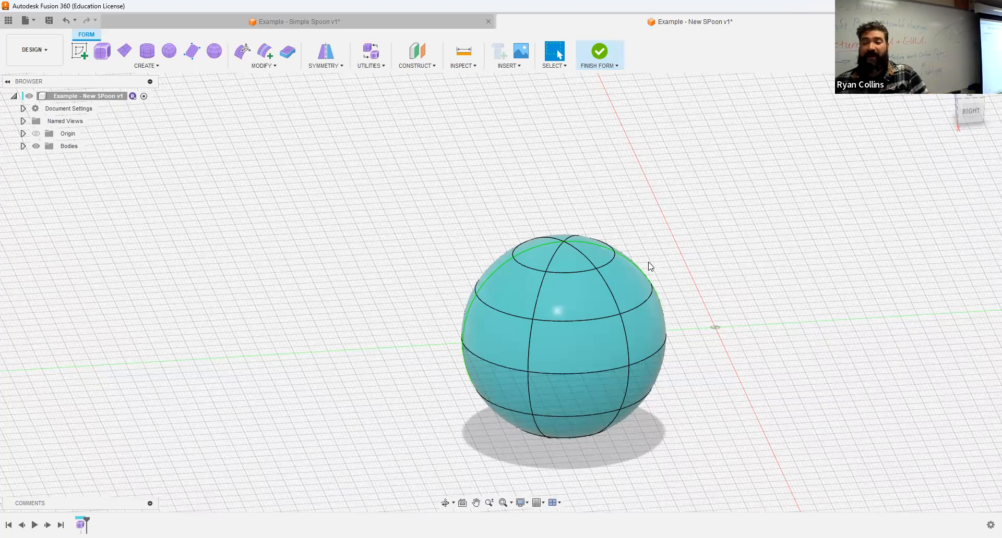
pyautogui.click(966, 117)
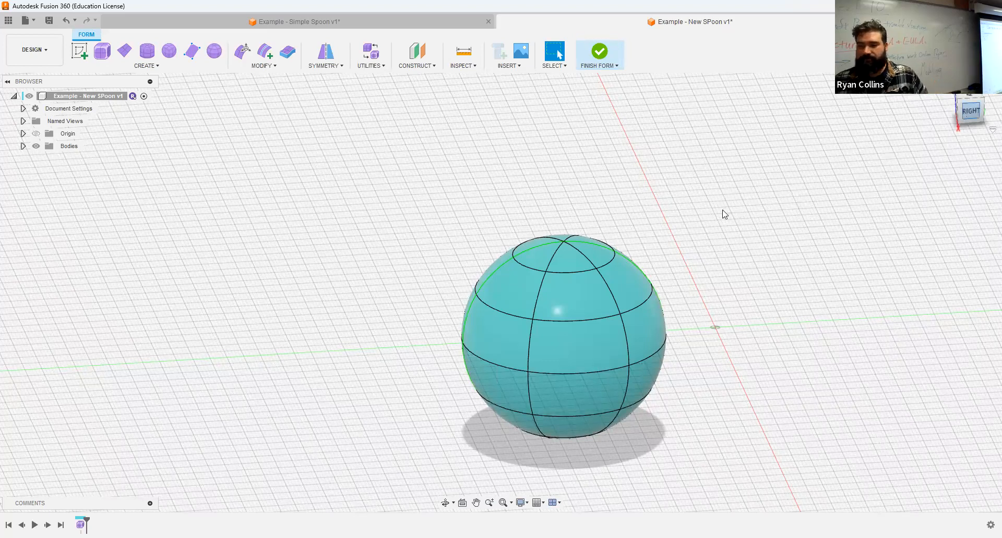
pyautogui.moveTo(746, 187); pyautogui.dragTo(382, 300)
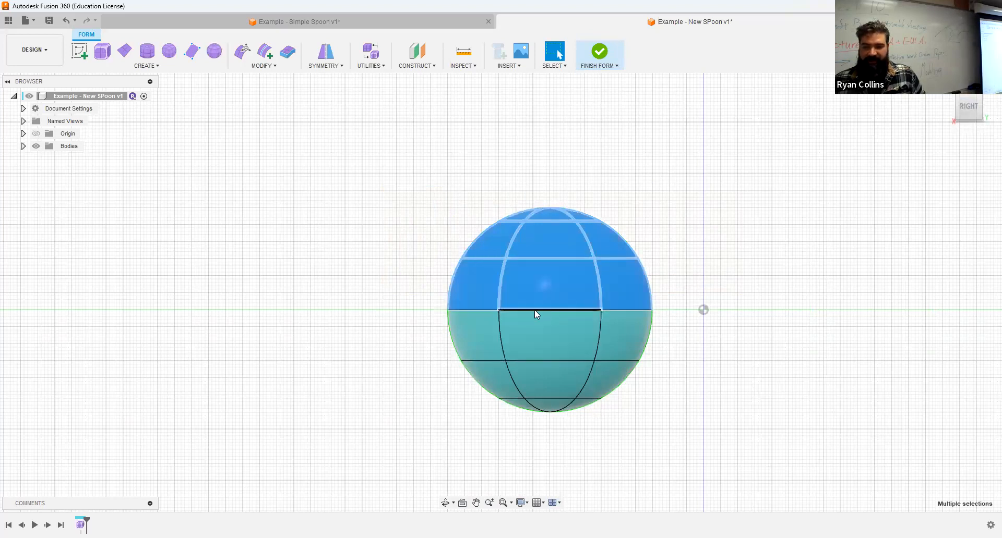
pyautogui.press('Delete')
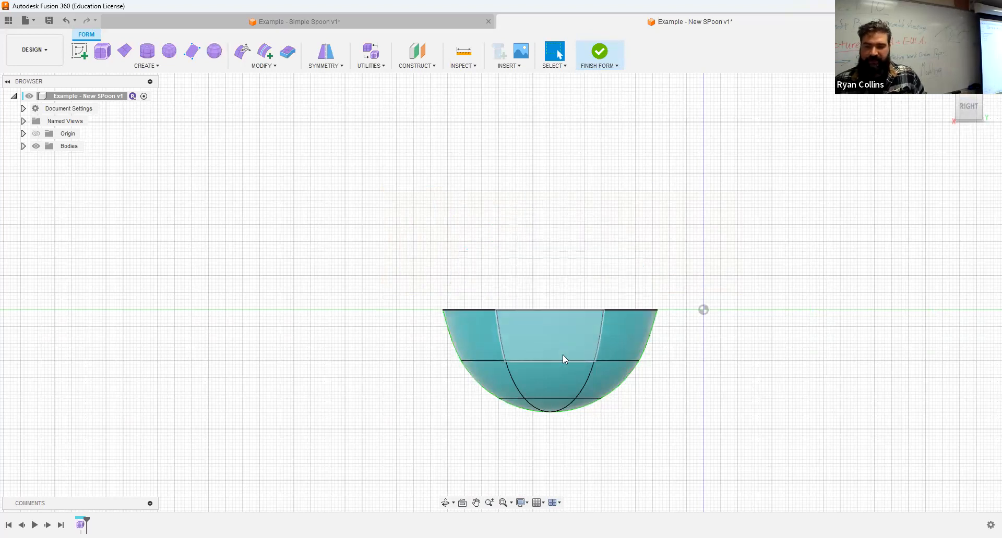
pyautogui.keyDown('shift'); pyautogui.moveTo(525, 321); pyautogui.dragTo(565, 325, button='middle'); pyautogui.keyUp('shift')
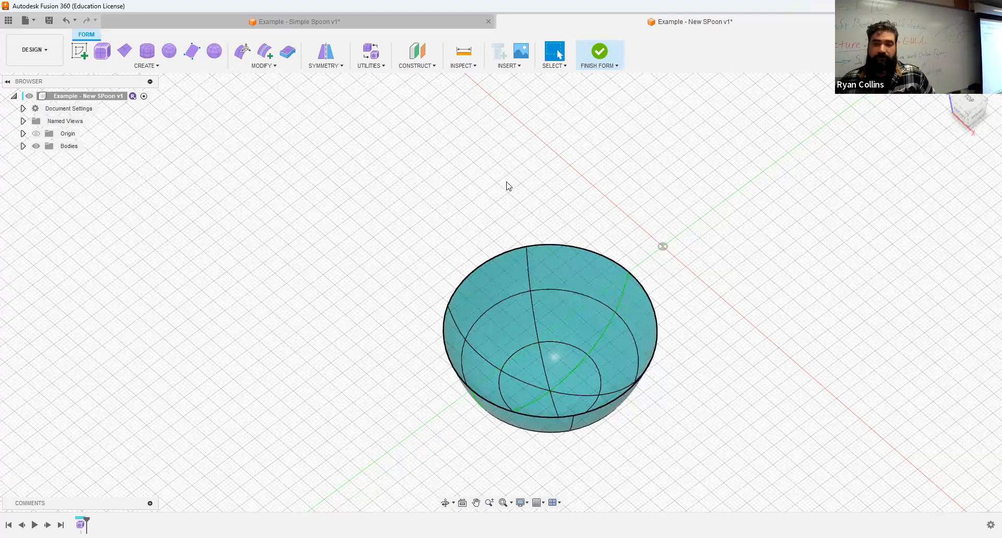
pyautogui.click(972, 119)
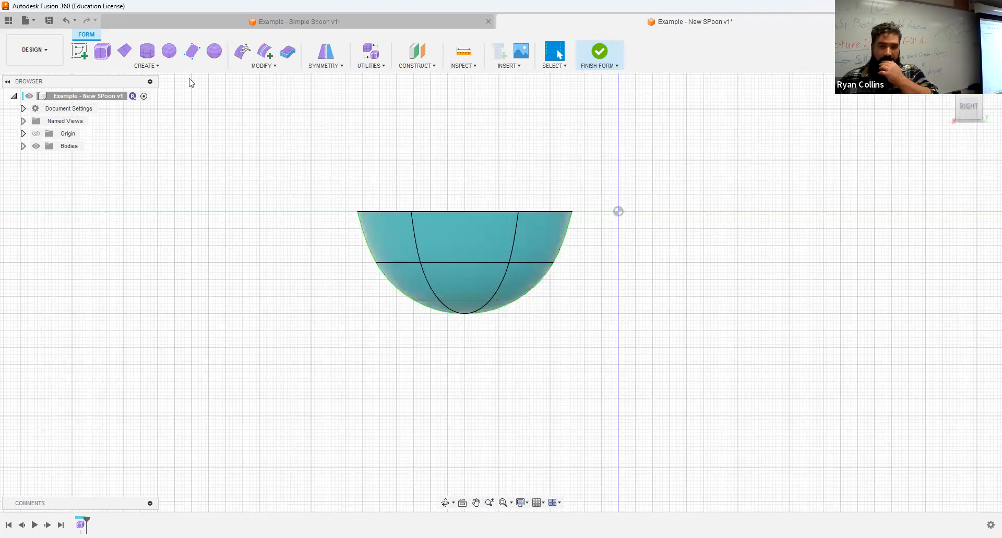
pyautogui.click(241, 49)
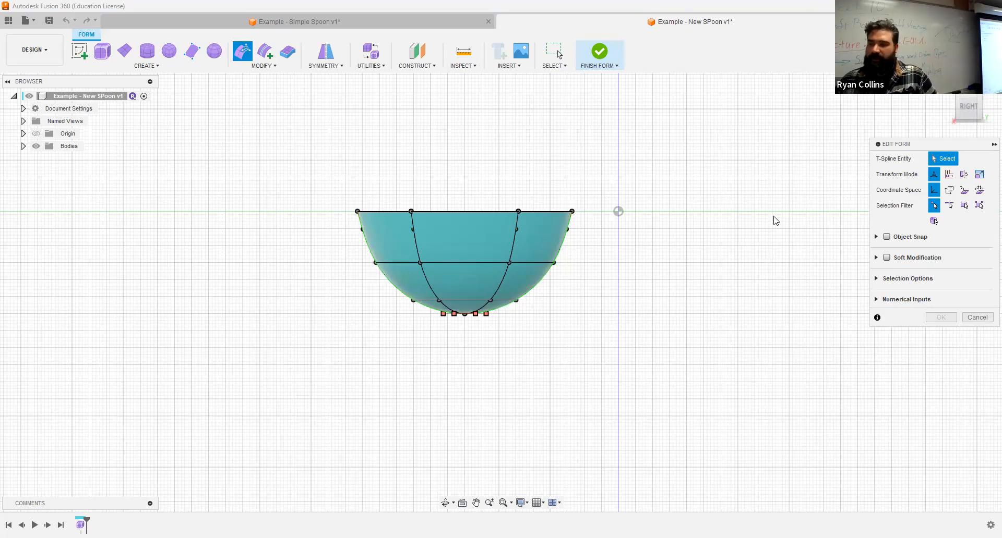
pyautogui.click(887, 257)
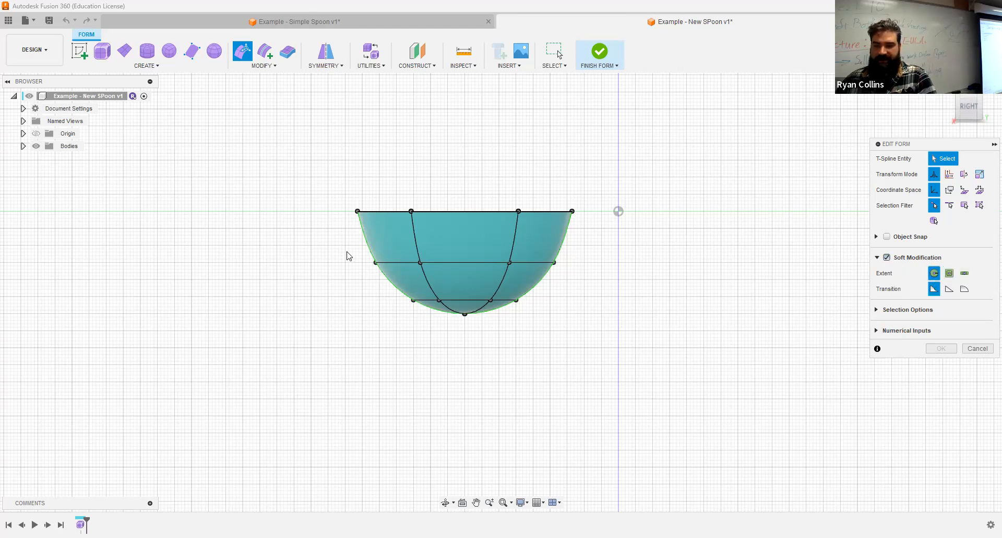
pyautogui.moveTo(346, 252); pyautogui.dragTo(621, 346)
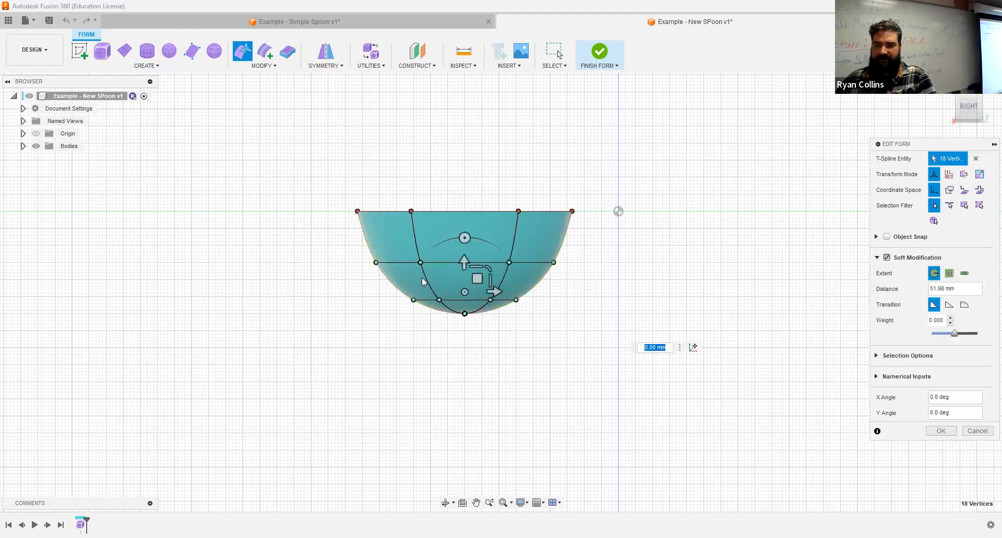
pyautogui.scroll(5, 424, 261)
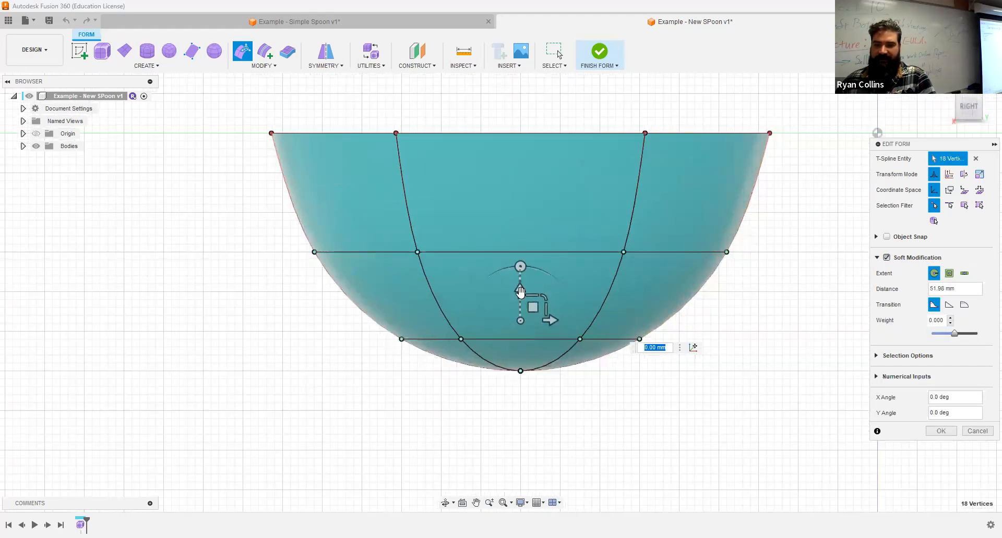
pyautogui.moveTo(522, 268); pyautogui.dragTo(522, 256)
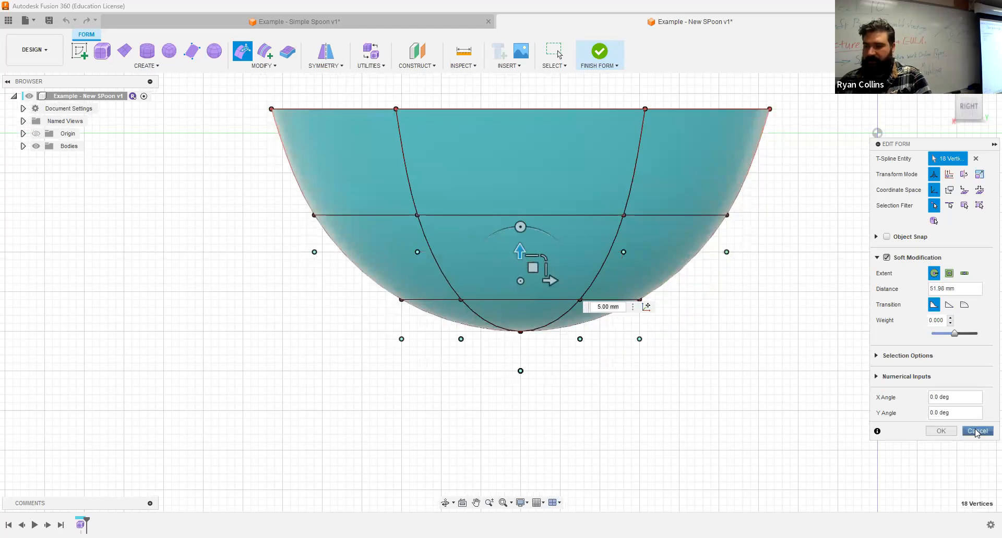
pyautogui.press('Escape')
pyautogui.rightClick(844, 315)
# - Turn on Soft Modification with a 20 mm distance and raise the bottom vertices 5 mm
pyautogui.click(854, 279)
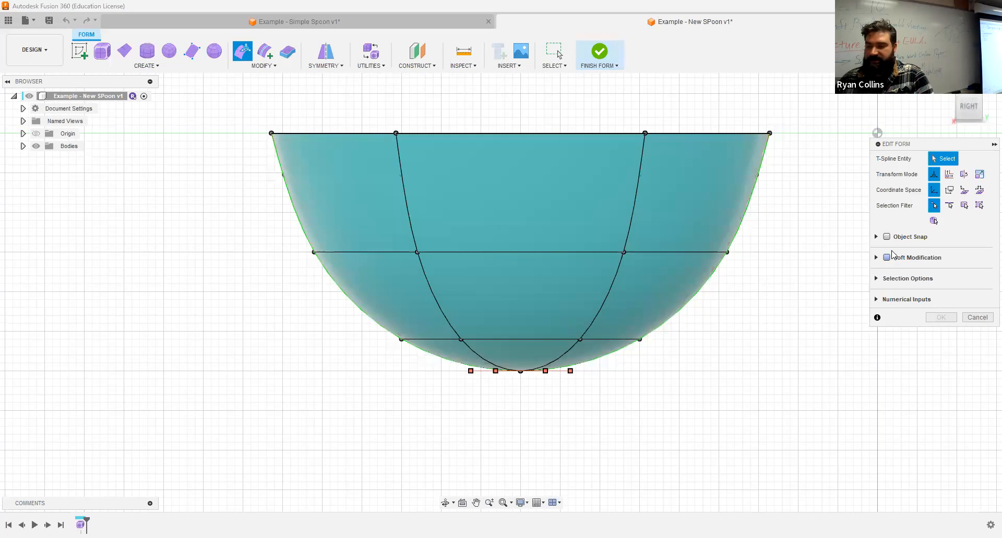
pyautogui.click(886, 258)
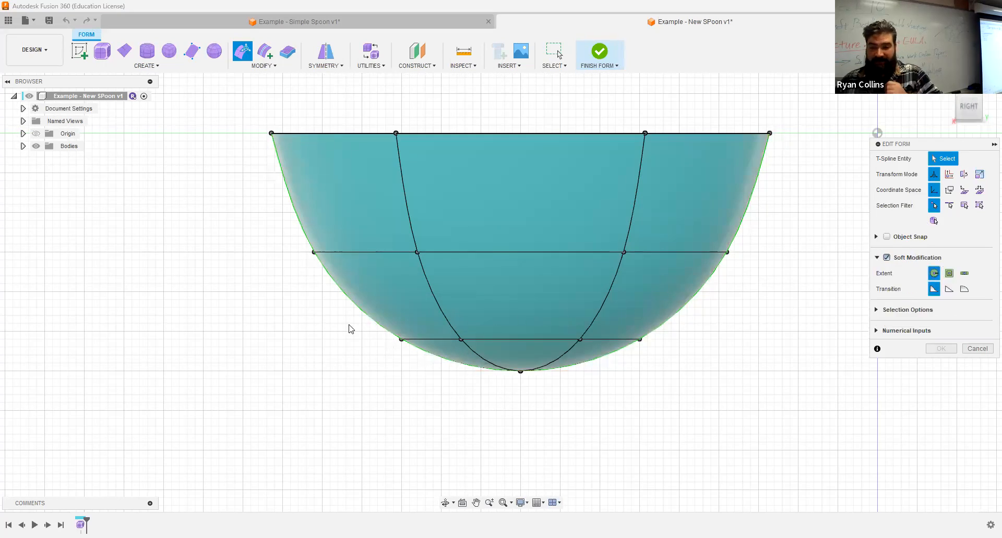
pyautogui.moveTo(349, 325); pyautogui.dragTo(749, 416)
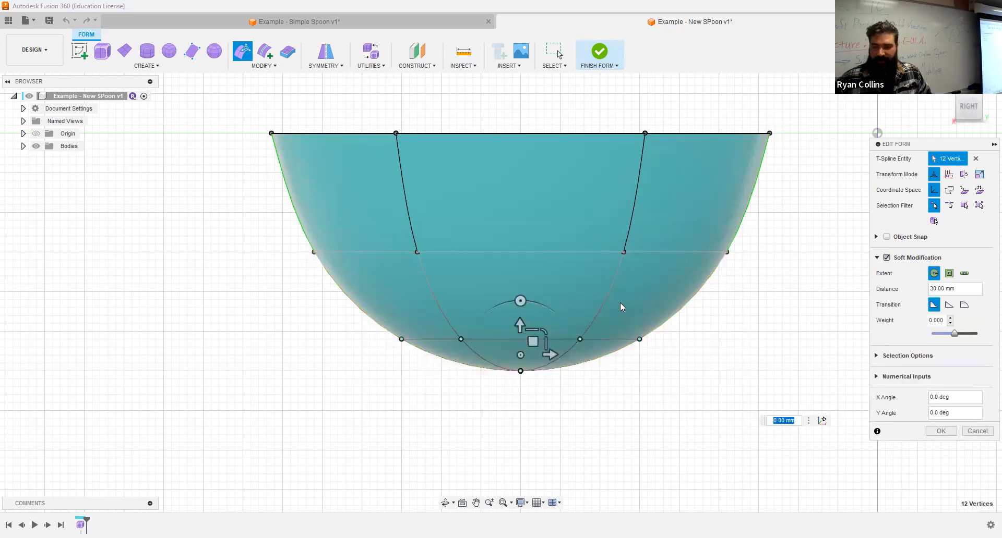
pyautogui.click(971, 288)
pyautogui.write('20')
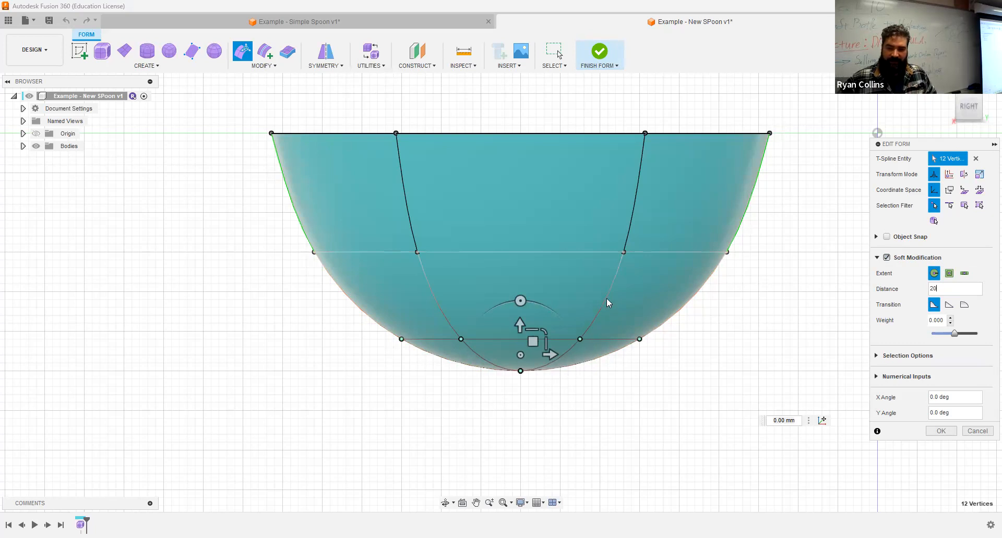
pyautogui.moveTo(519, 328); pyautogui.dragTo(521, 289)
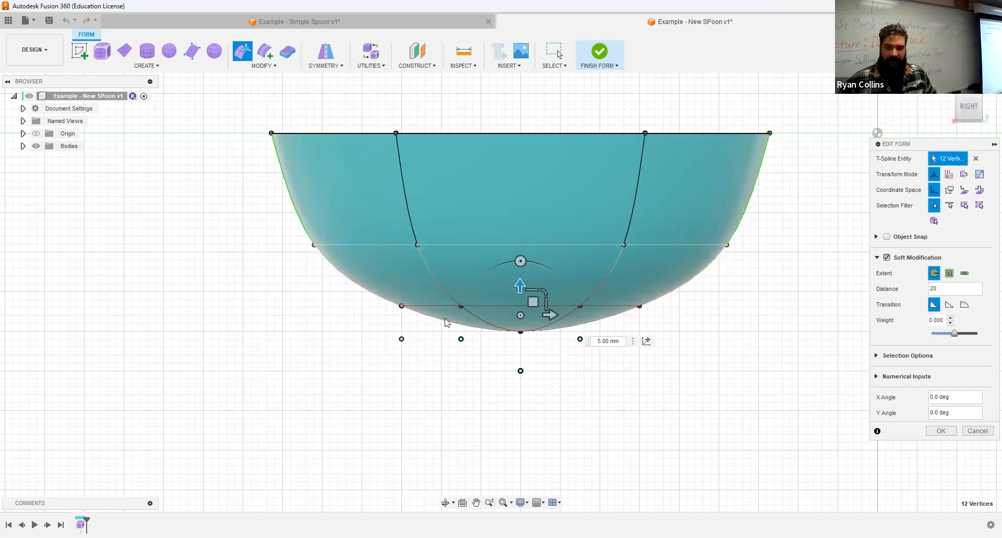
# - Reselect the 18 lower vertices and lift them to 6 mm, then 7 mm
pyautogui.moveTo(247, 246); pyautogui.dragTo(814, 368)
pyautogui.moveTo(332, 236); pyautogui.dragTo(332, 236)
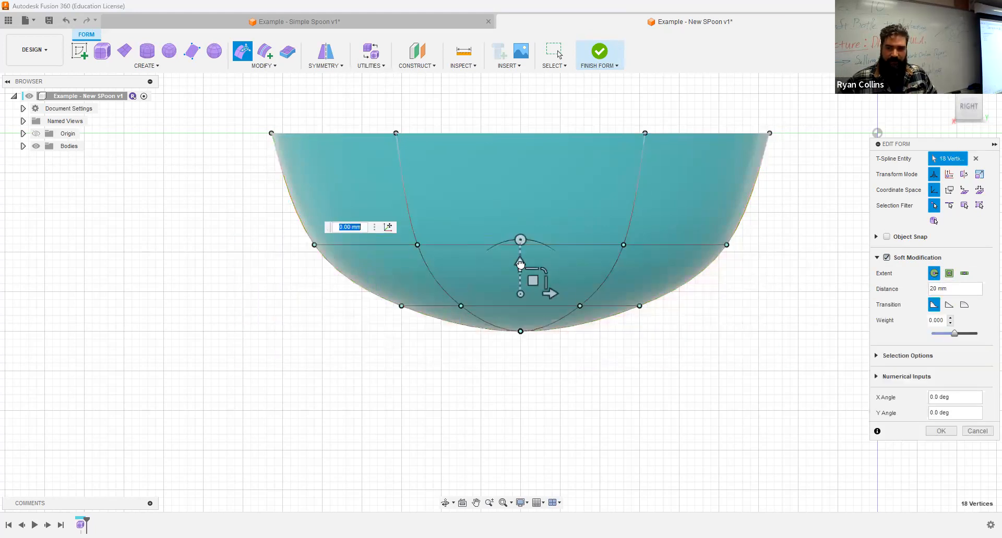
pyautogui.write('6')
pyautogui.press('Return')
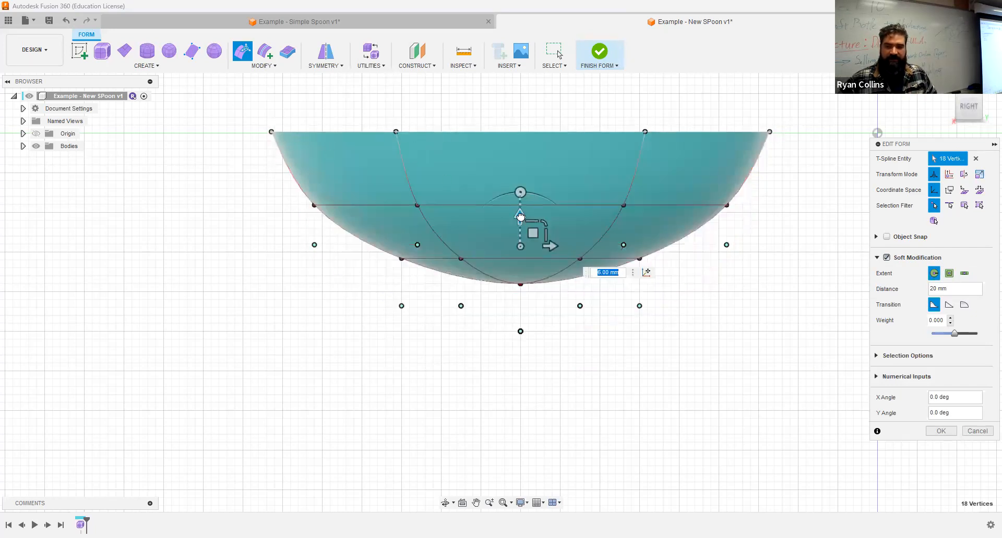
pyautogui.moveTo(520, 216); pyautogui.dragTo(521, 206)
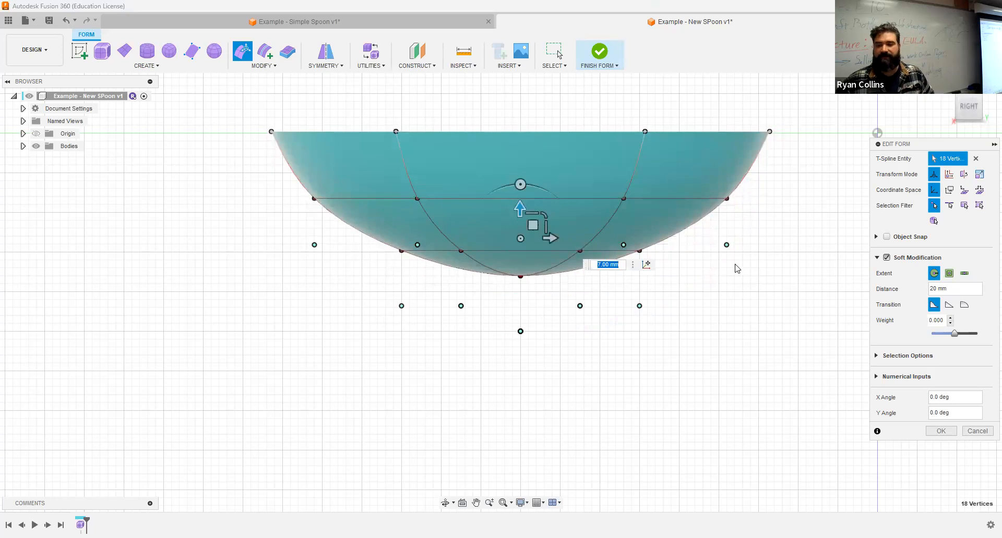
pyautogui.keyDown('shift'); pyautogui.moveTo(727, 325); pyautogui.dragTo(765, 315, button='middle'); pyautogui.keyUp('shift')
pyautogui.keyDown('shift'); pyautogui.moveTo(765, 315); pyautogui.dragTo(757, 316); pyautogui.keyUp('shift')
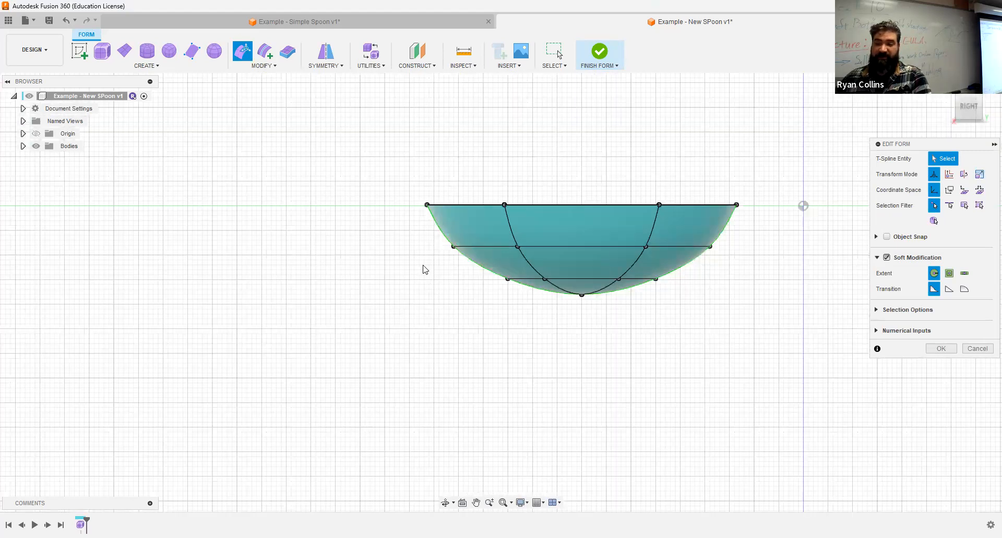
# - Shift 12 bowl vertices 5 mm sideways, then return to the right view and clear the selection
pyautogui.moveTo(394, 235); pyautogui.dragTo(589, 353)
pyautogui.scroll(3, 568, 310)
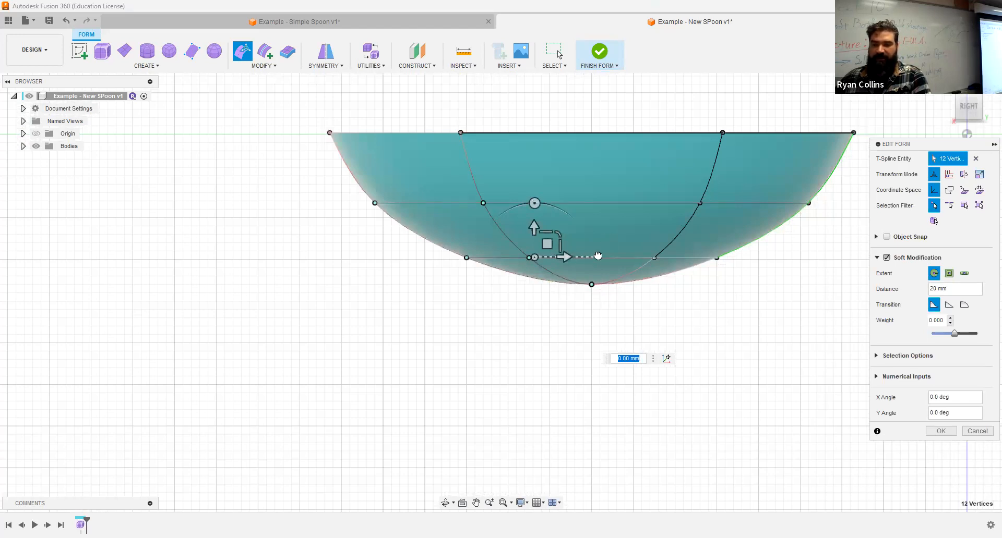
pyautogui.moveTo(582, 257); pyautogui.dragTo(624, 257)
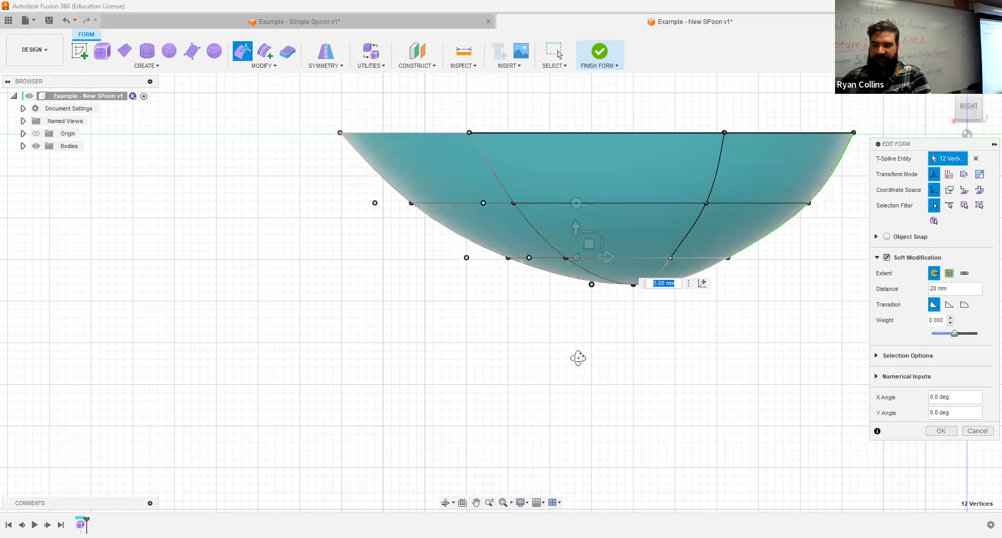
pyautogui.keyDown('shift'); pyautogui.moveTo(573, 357); pyautogui.dragTo(594, 355, button='middle'); pyautogui.keyUp('shift')
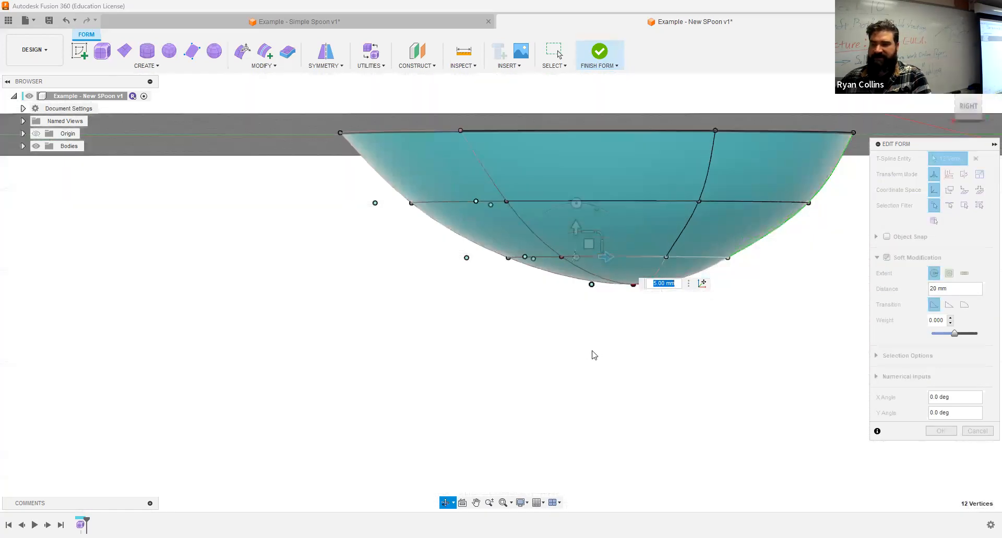
pyautogui.click(964, 109)
pyautogui.click(528, 340)
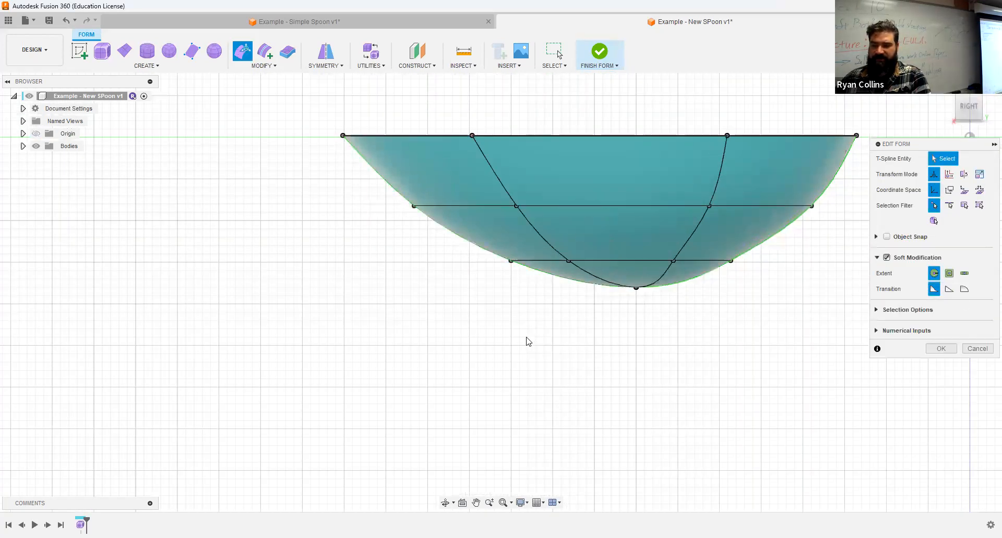
# - Window-select the bowl's bottom vertices and raise them 2 mm
pyautogui.moveTo(442, 257); pyautogui.dragTo(780, 328)
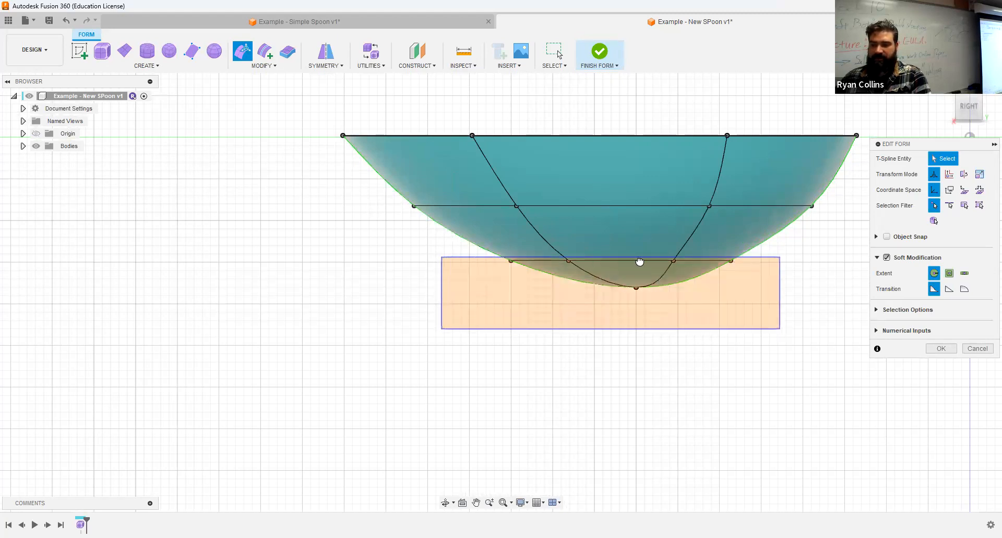
pyautogui.moveTo(382, 193); pyautogui.dragTo(830, 294)
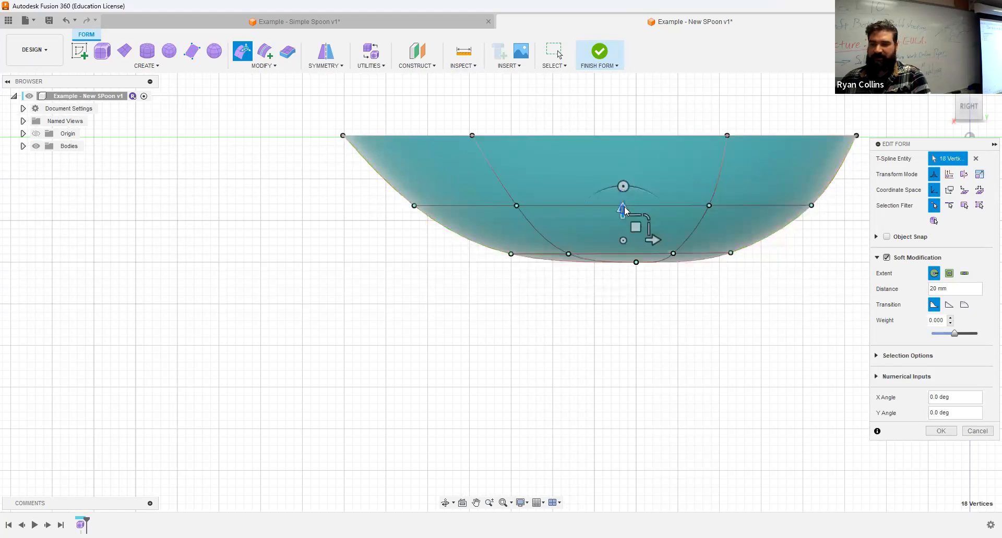
pyautogui.moveTo(351, 187); pyautogui.dragTo(768, 291)
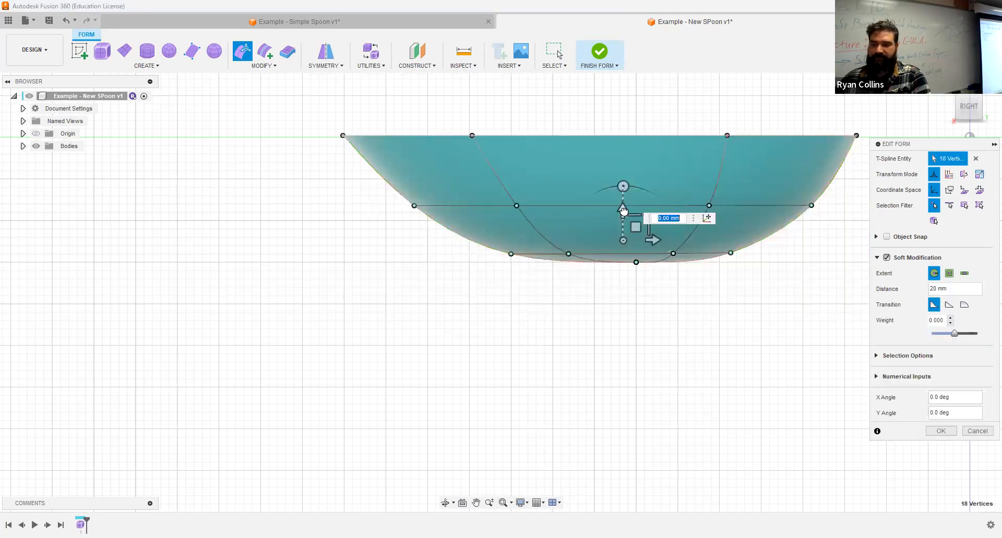
pyautogui.write('2')
pyautogui.press('Return')
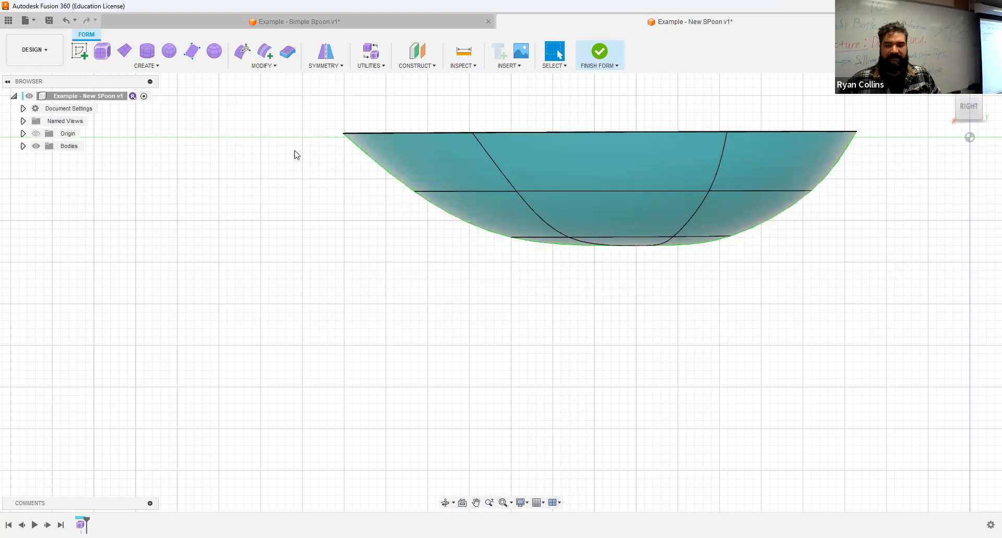
# - Select the whole bowl body and move it -0.5 mm along Z
pyautogui.scroll(4, 293, 155)
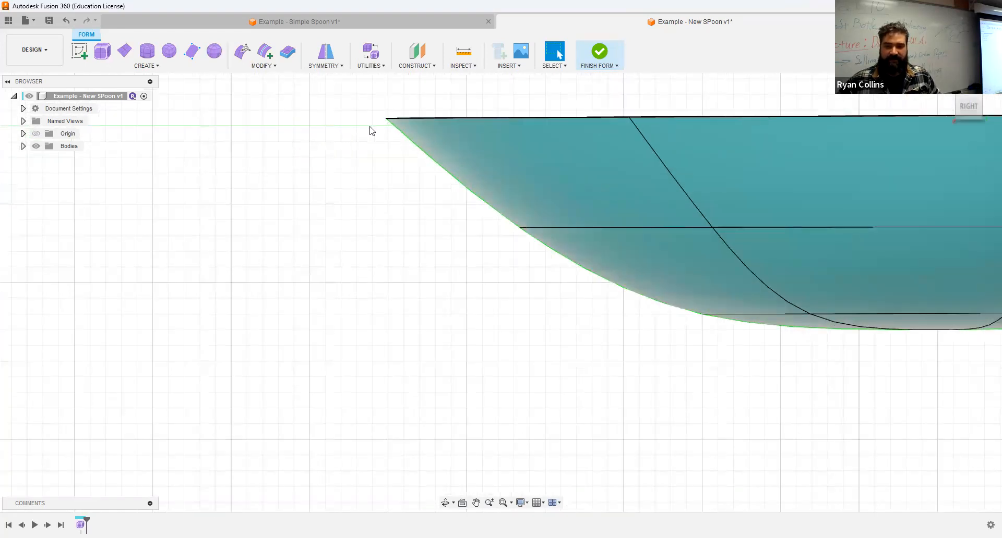
pyautogui.scroll(-5, 420, 175)
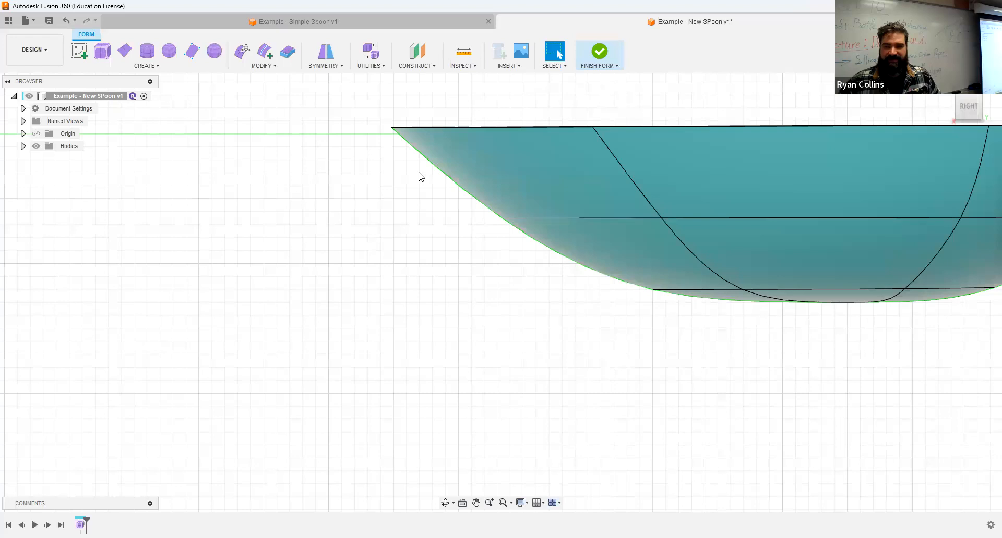
pyautogui.moveTo(338, 129); pyautogui.dragTo(700, 320)
pyautogui.moveTo(700, 320); pyautogui.dragTo(629, 343, button='middle')
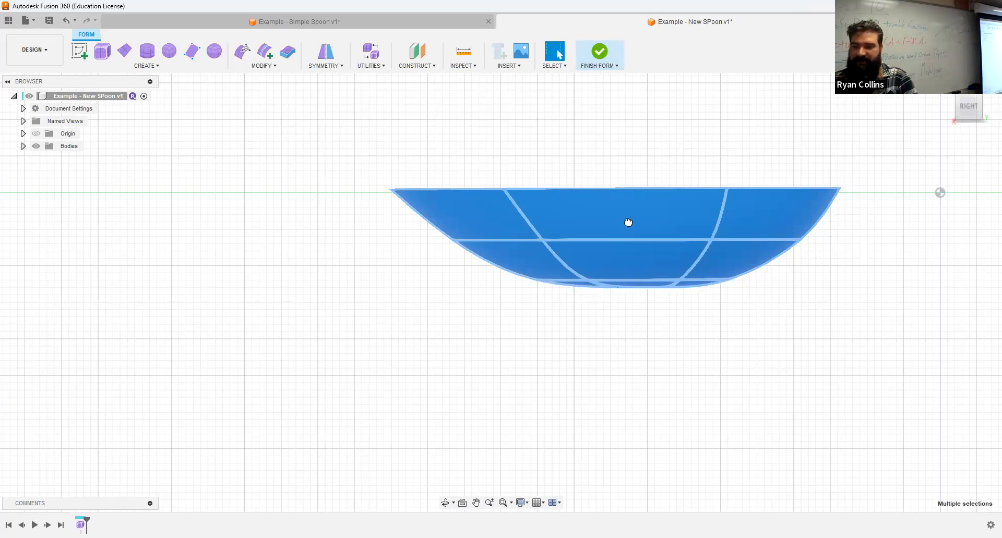
pyautogui.press('m')
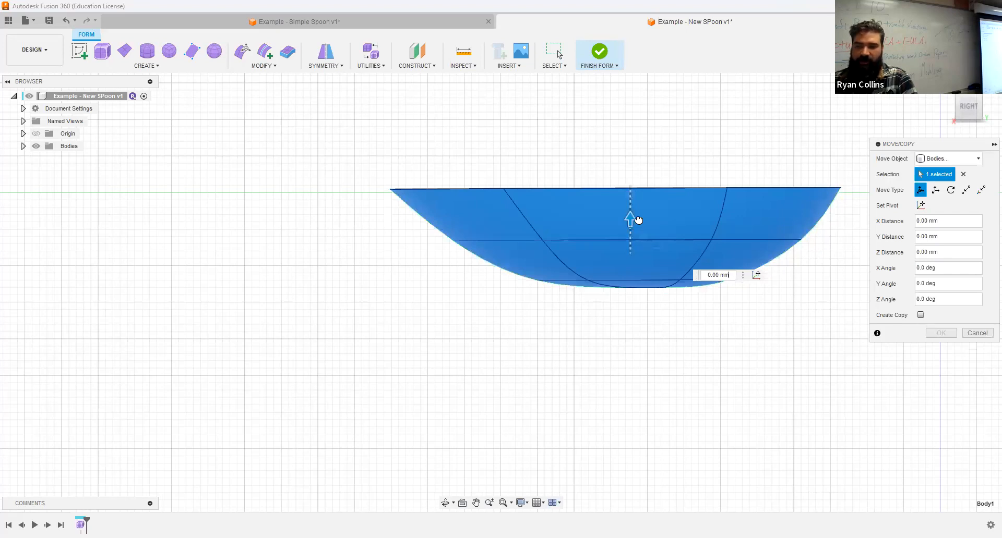
pyautogui.press('Down')
pyautogui.moveTo(639, 224); pyautogui.dragTo(636, 219)
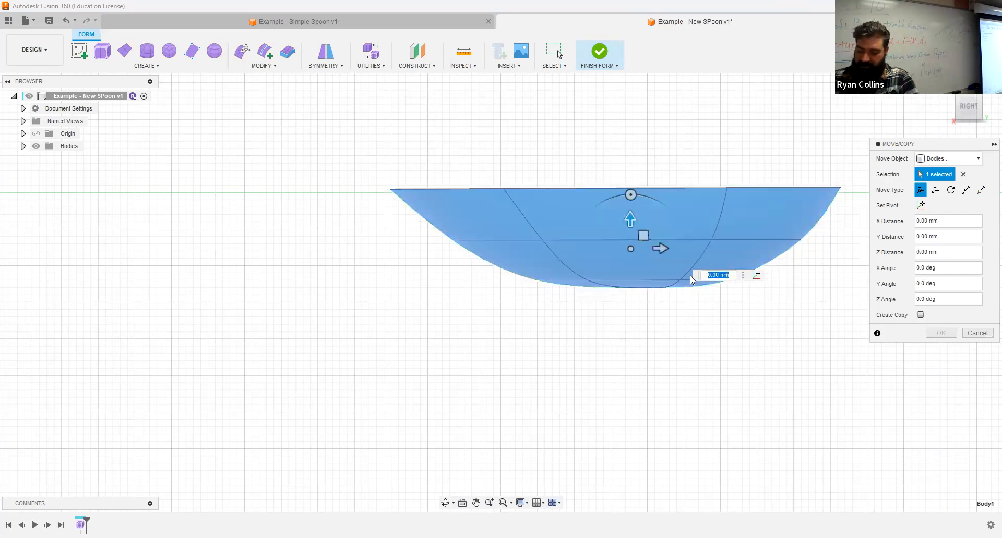
pyautogui.write('-.5')
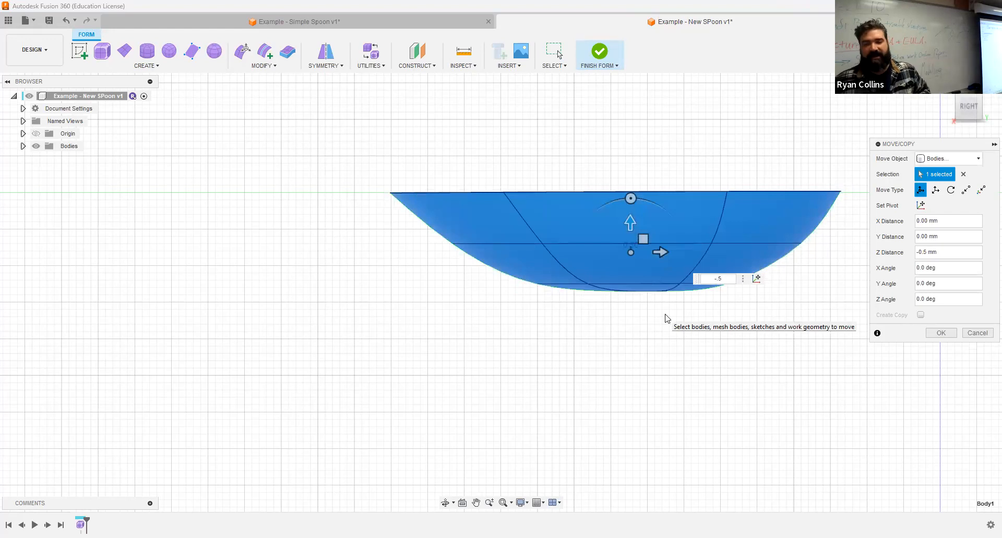
pyautogui.click(940, 333)
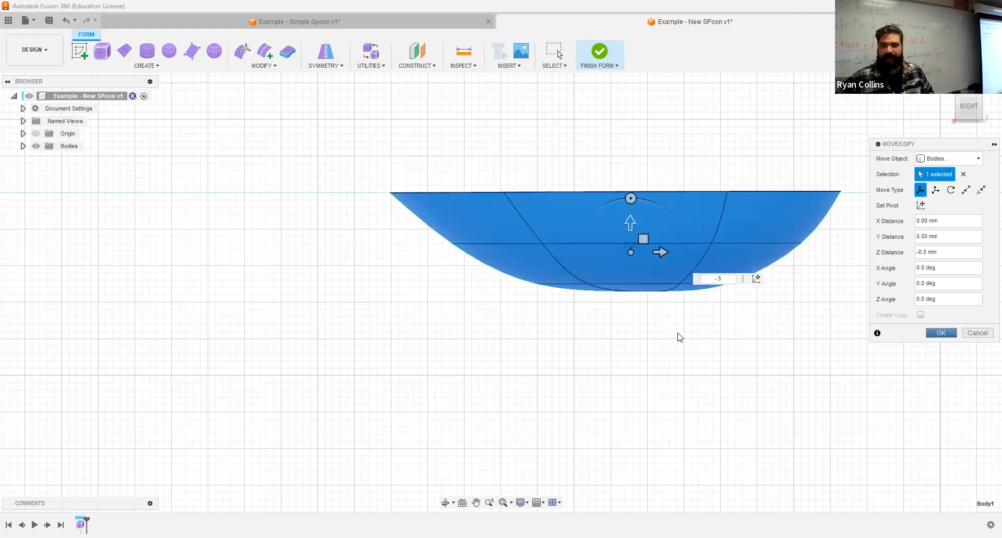
# - Orbit around the bowl and snap to an exact top-down view
pyautogui.scroll(-3, 597, 374)
pyautogui.keyDown('shift'); pyautogui.moveTo(555, 380); pyautogui.dragTo(642, 388, button='middle'); pyautogui.keyUp('shift')
pyautogui.keyDown('shift'); pyautogui.moveTo(753, 361); pyautogui.dragTo(554, 377, button='middle'); pyautogui.keyUp('shift')
pyautogui.scroll(-5, 646, 365)
pyautogui.moveTo(977, 105); pyautogui.dragTo(969, 105)
pyautogui.click(969, 105)
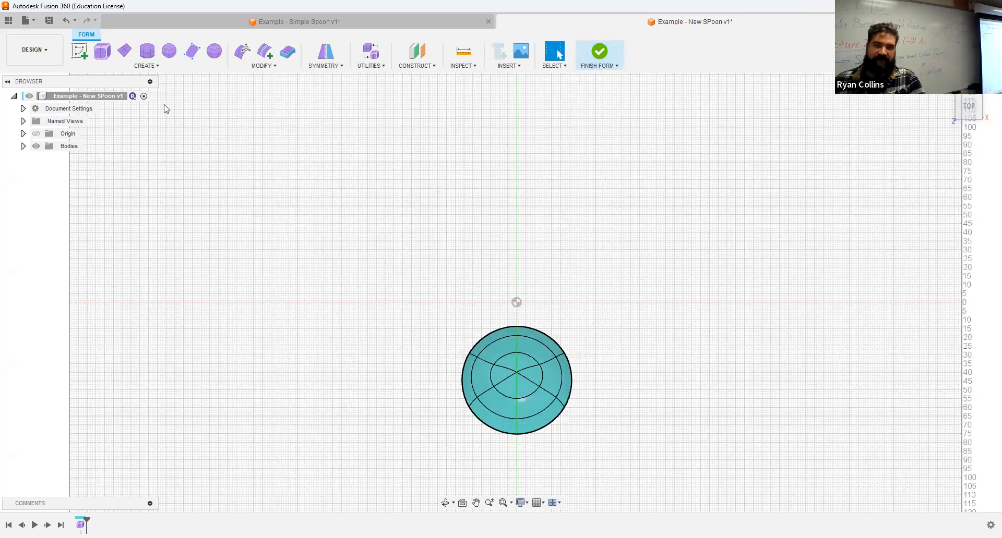
# - Start a flat T-spline plane from Create > Plane in the Form toolbar
pyautogui.click(124, 51)
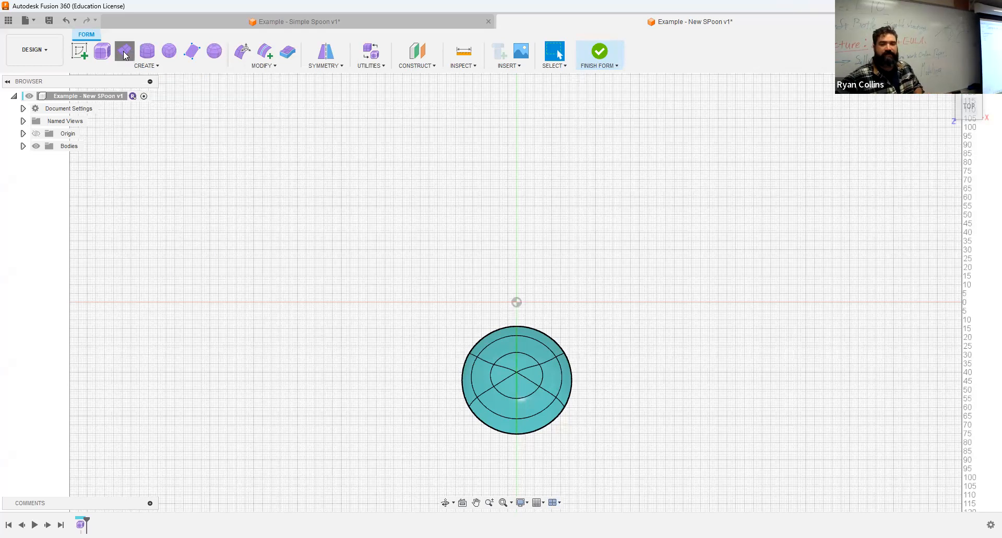
# - Draw a 20 × 180 mm T-spline plane on the XY plane, placed beside the bowl for the handle
pyautogui.click(555, 260)
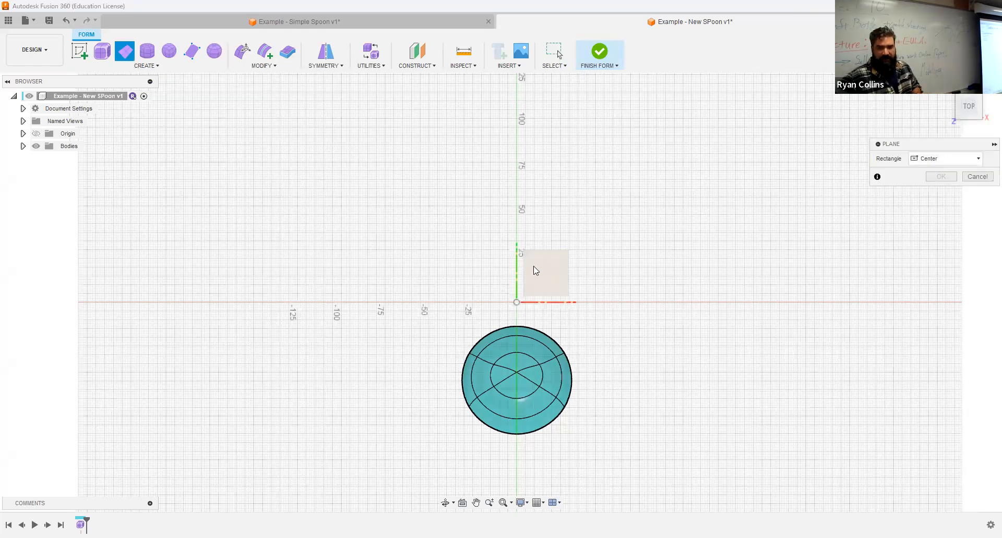
pyautogui.click(516, 161)
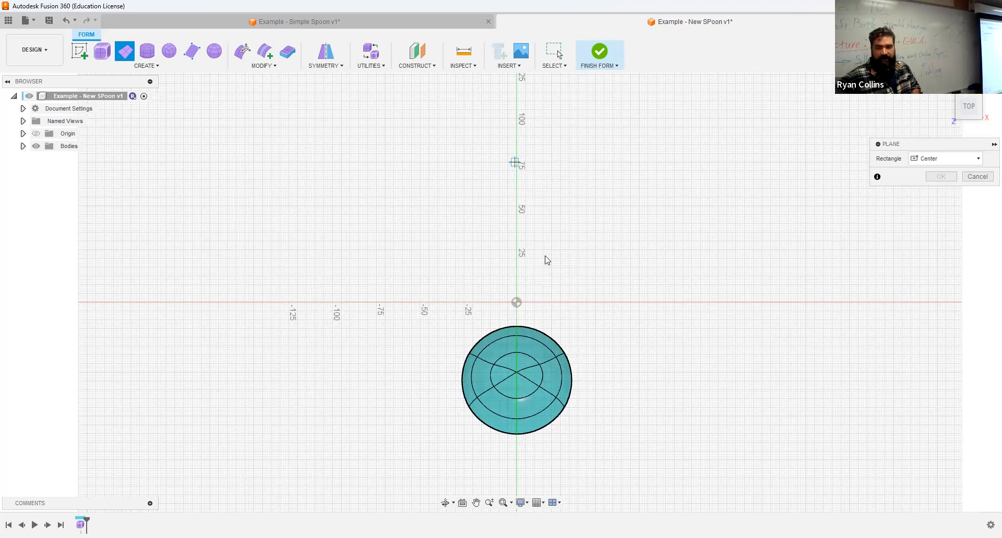
pyautogui.moveTo(548, 255); pyautogui.dragTo(507, 336, button='middle')
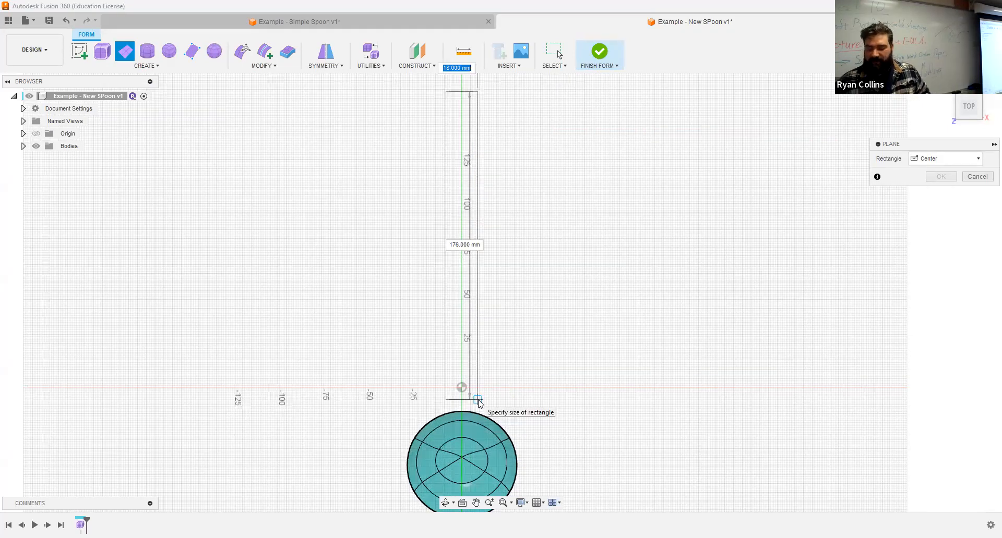
pyautogui.write('20')
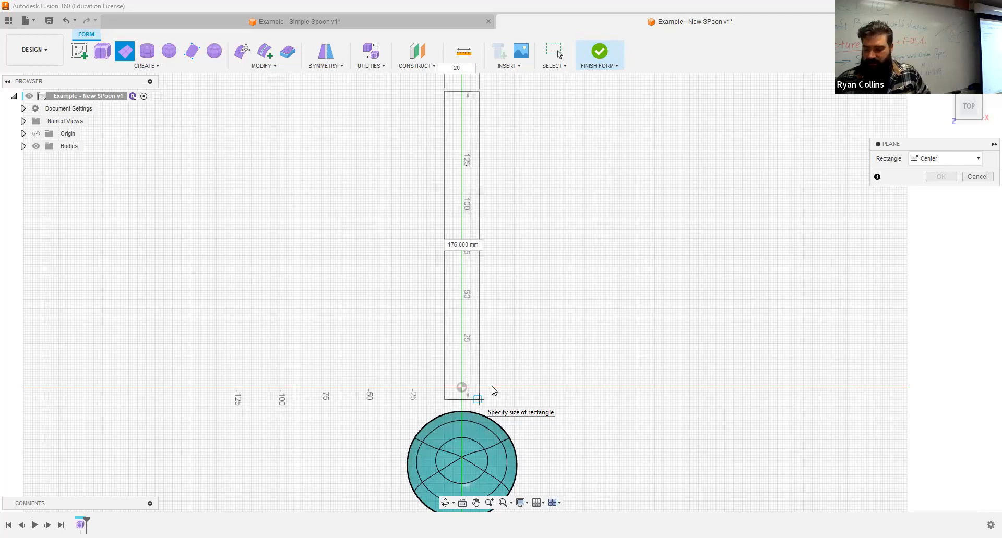
pyautogui.press('Tab')
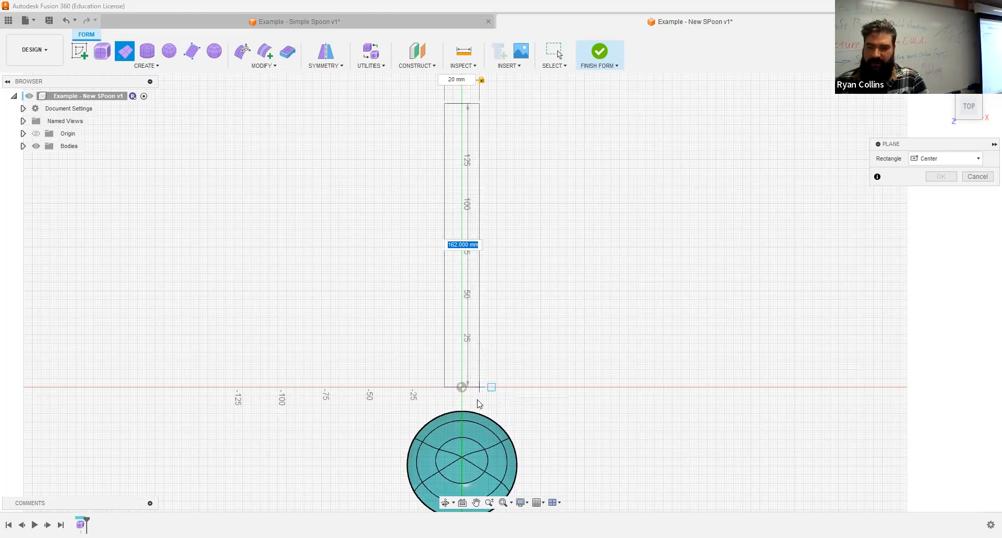
pyautogui.write('180')
pyautogui.press('Tab')
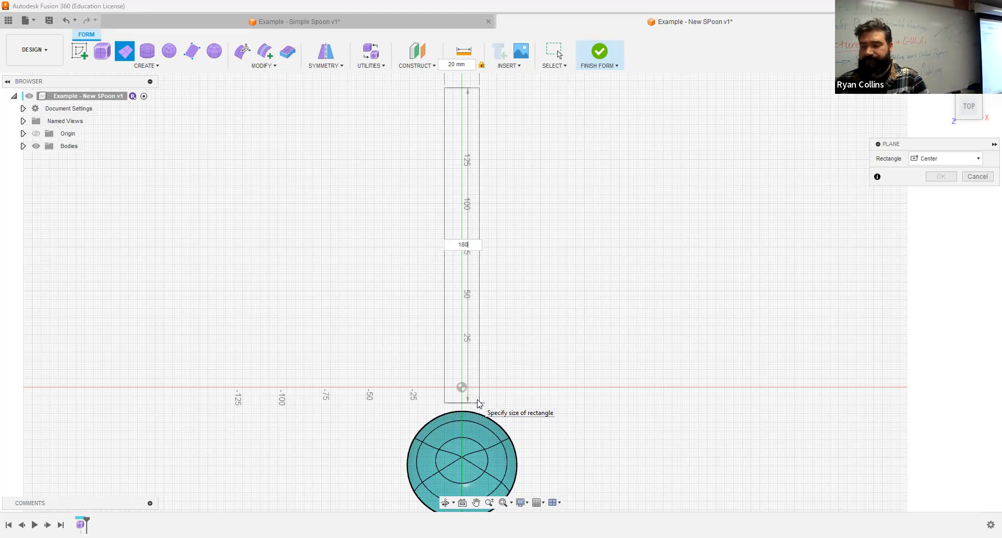
pyautogui.click(478, 403)
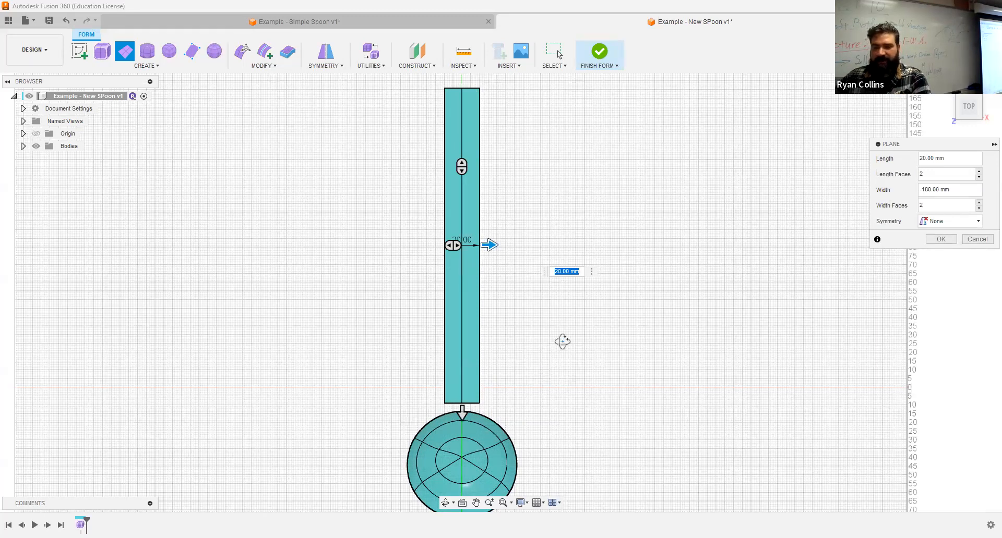
# - Give the handle plane Mirror symmetry, 4 width faces and Length Symmetry, create it, and save
pyautogui.keyDown('shift'); pyautogui.moveTo(562, 342); pyautogui.dragTo(554, 340, button='middle'); pyautogui.keyUp('shift')
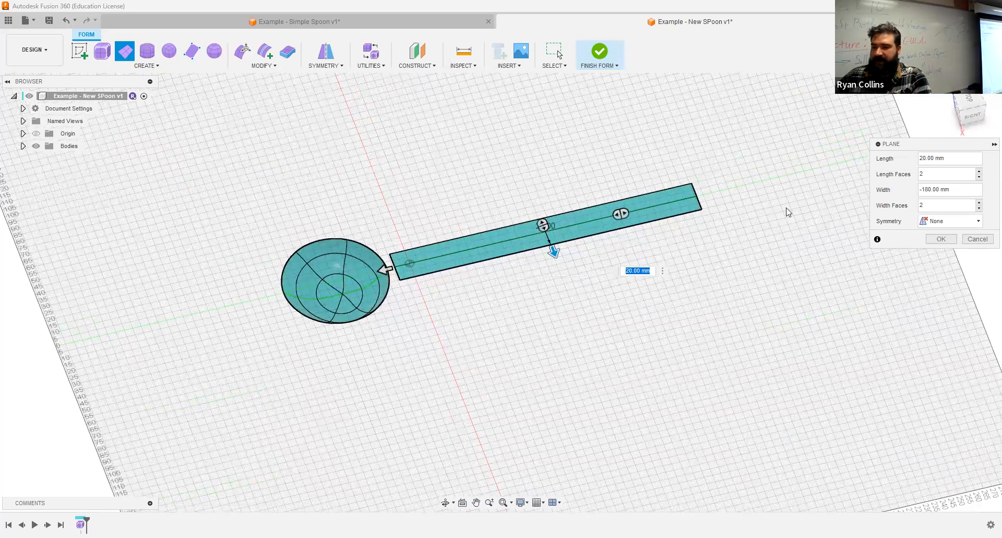
pyautogui.click(959, 222)
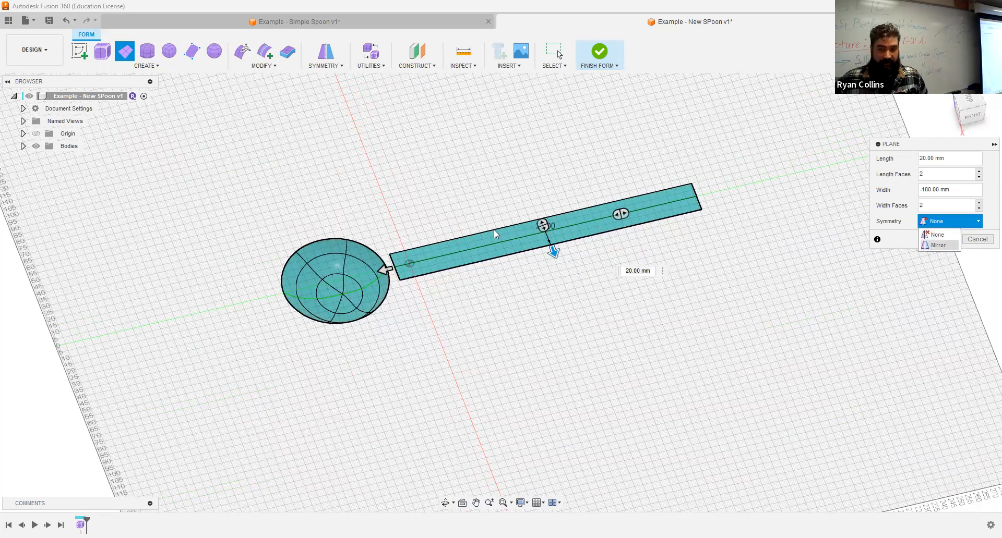
pyautogui.press('Return')
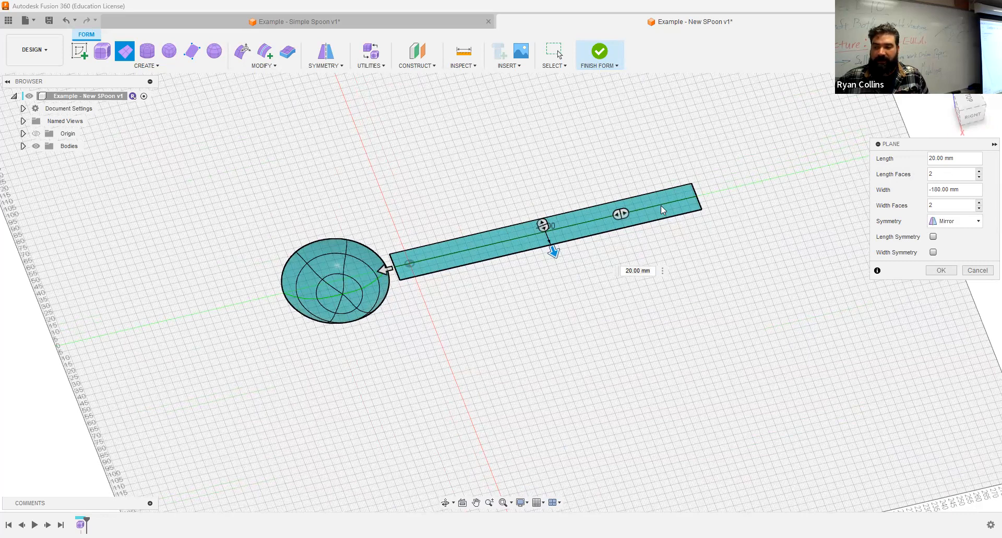
pyautogui.moveTo(620, 213); pyautogui.dragTo(584, 224)
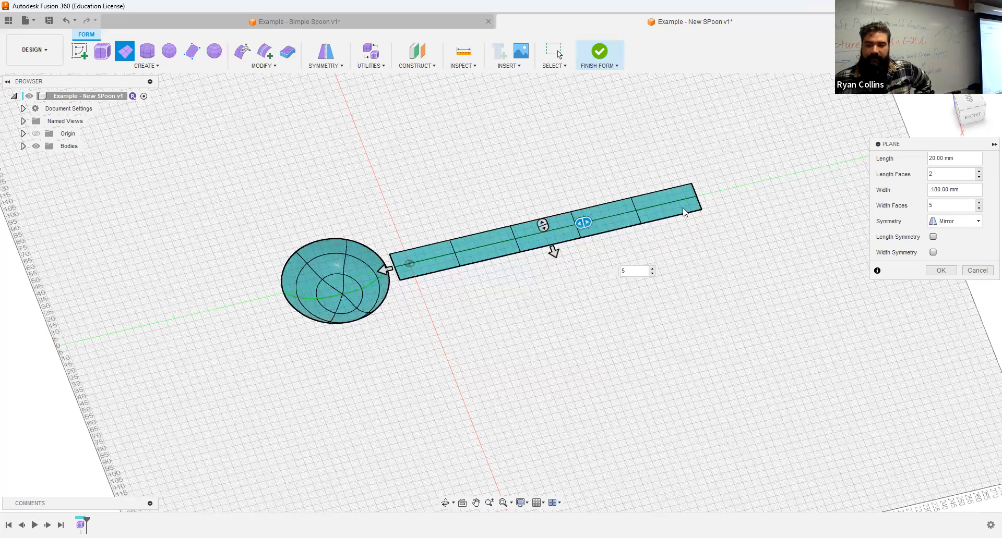
pyautogui.doubleClick(938, 209)
pyautogui.write('4')
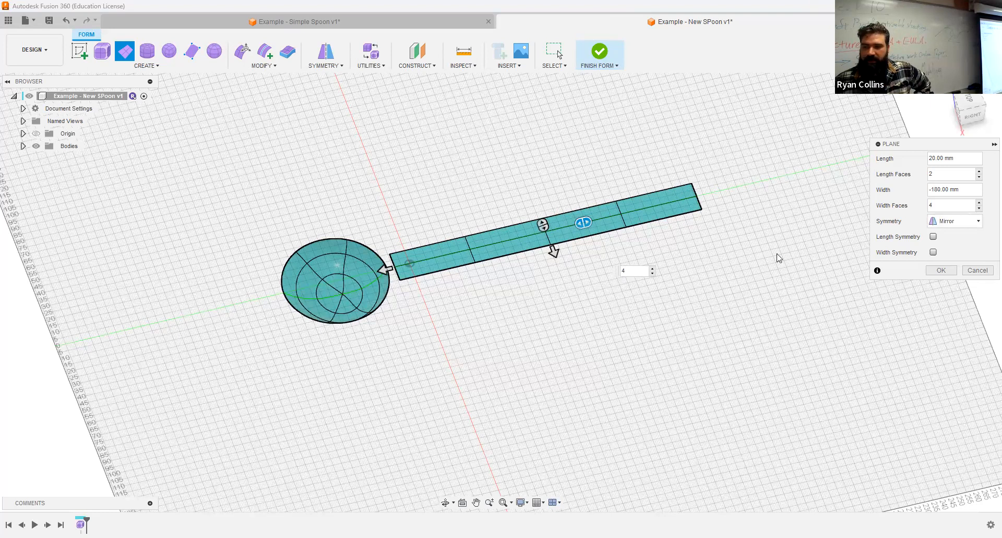
pyautogui.click(933, 237)
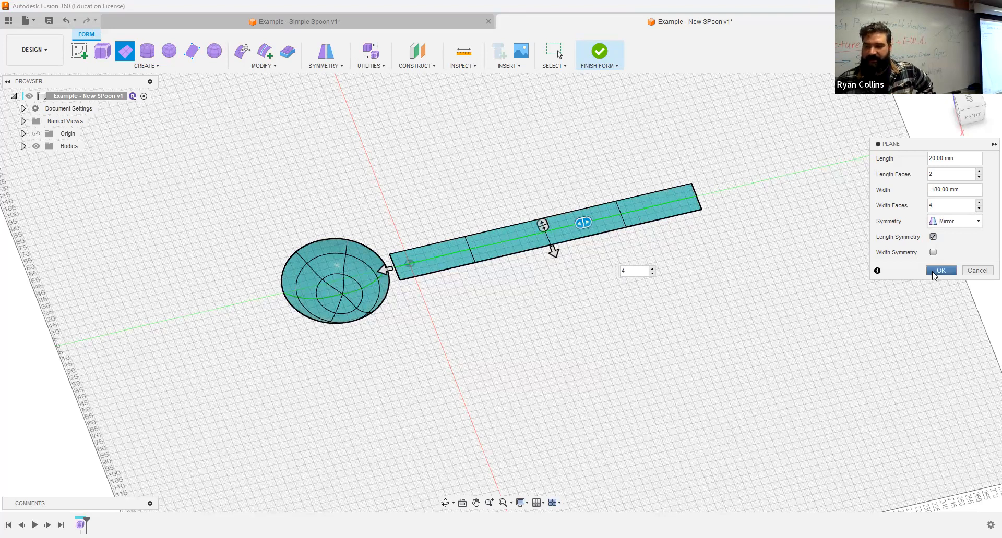
pyautogui.click(941, 270)
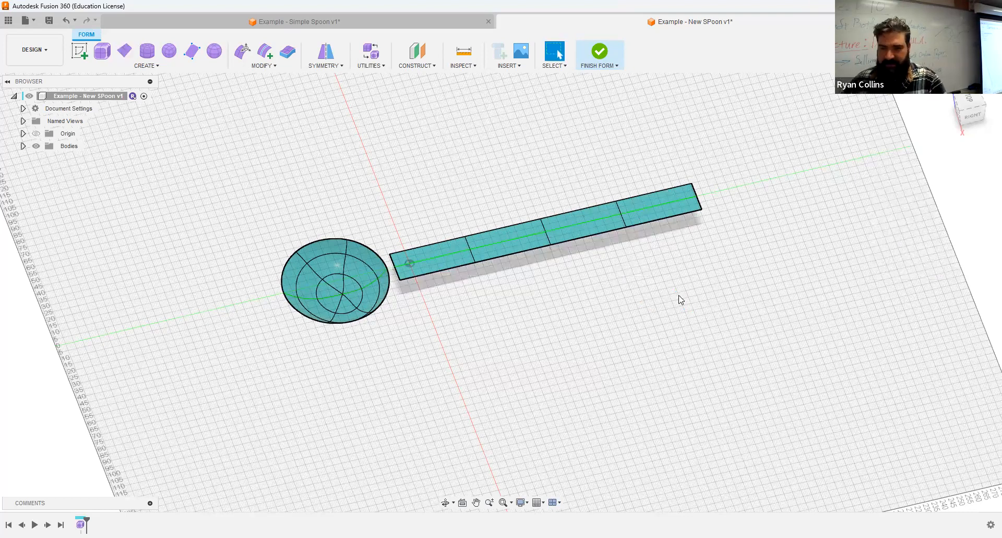
pyautogui.hotkey('ctrl', 's')
# - Save the version with description 'Bowl and Handle' and start Edit Form on the whole spoon
pyautogui.write('Bowl and Handle')
pyautogui.press('Return')
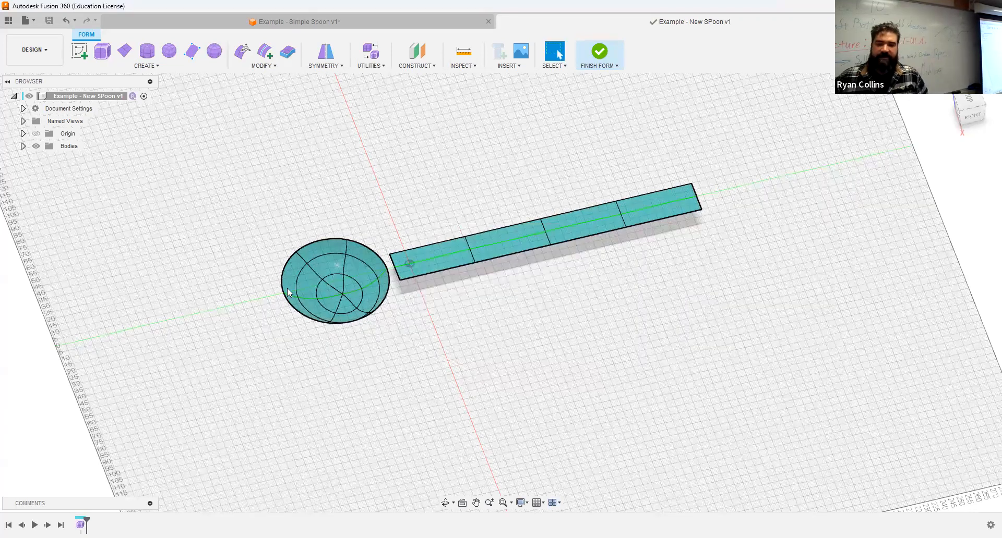
pyautogui.click(250, 53)
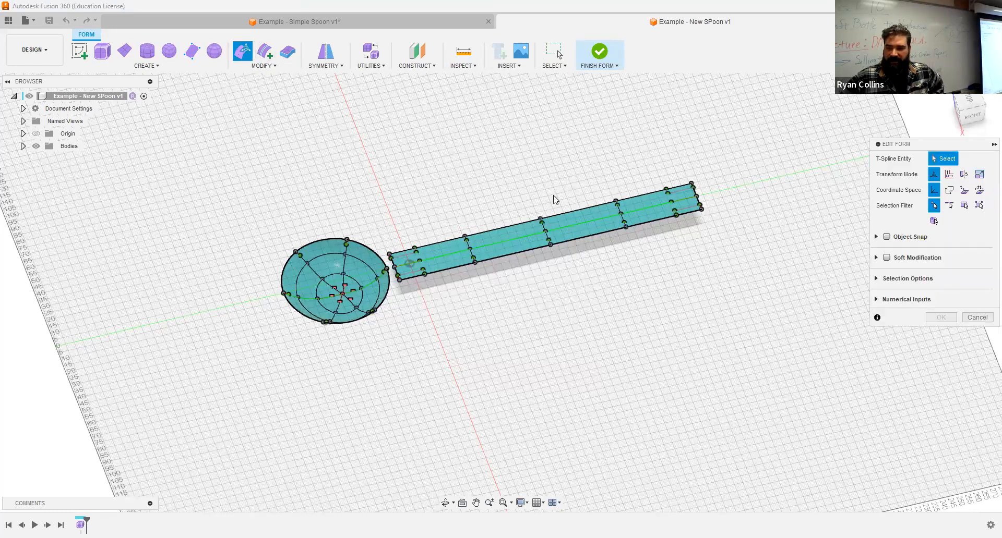
pyautogui.scroll(-4, 508, 289)
pyautogui.scroll(4, 343, 278)
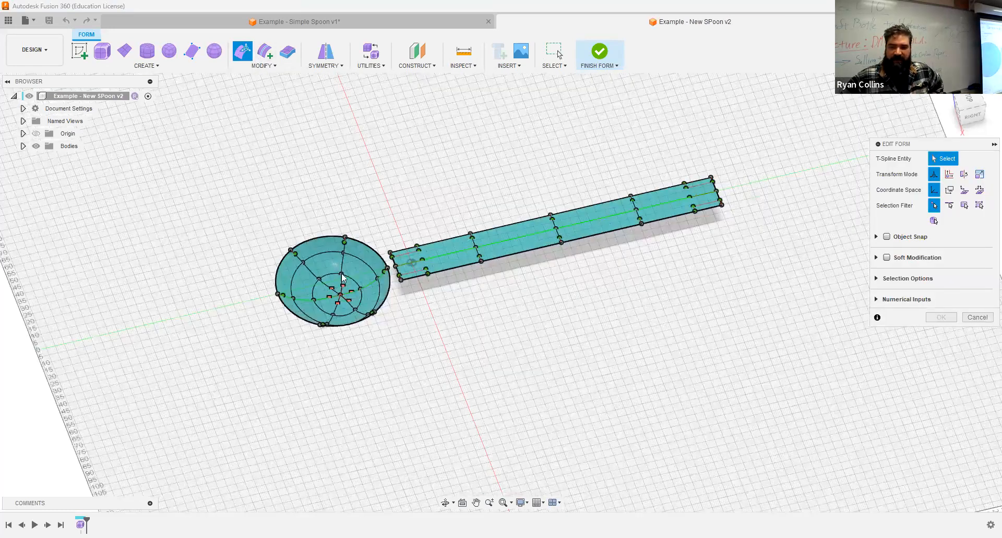
pyautogui.scroll(5, 343, 278)
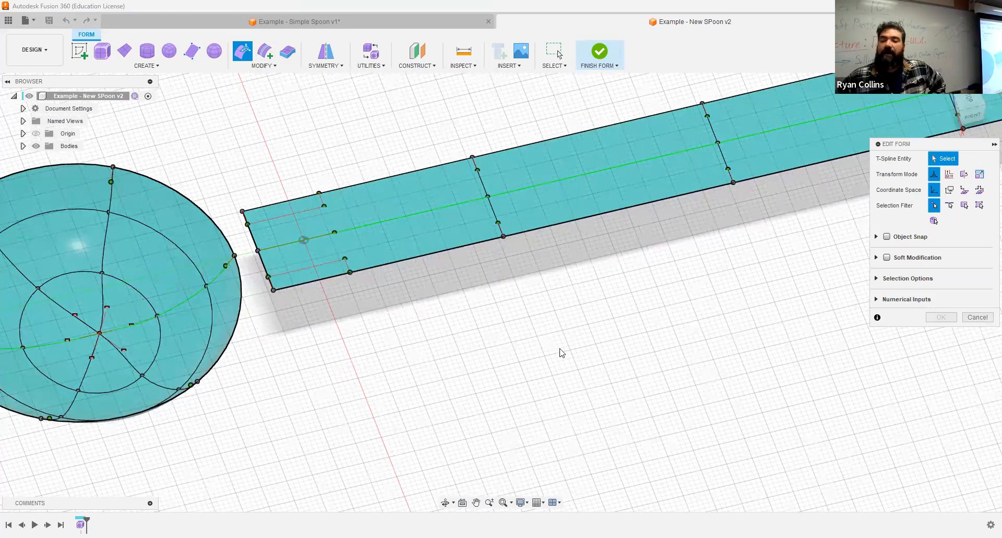
pyautogui.moveTo(398, 227); pyautogui.dragTo(328, 283, button='middle')
pyautogui.scroll(-1, 328, 283)
pyautogui.scroll(-2, 327, 283)
# - Narrow the handle near the bowl and widen its far end by scaling control points
pyautogui.moveTo(421, 228); pyautogui.dragTo(502, 367)
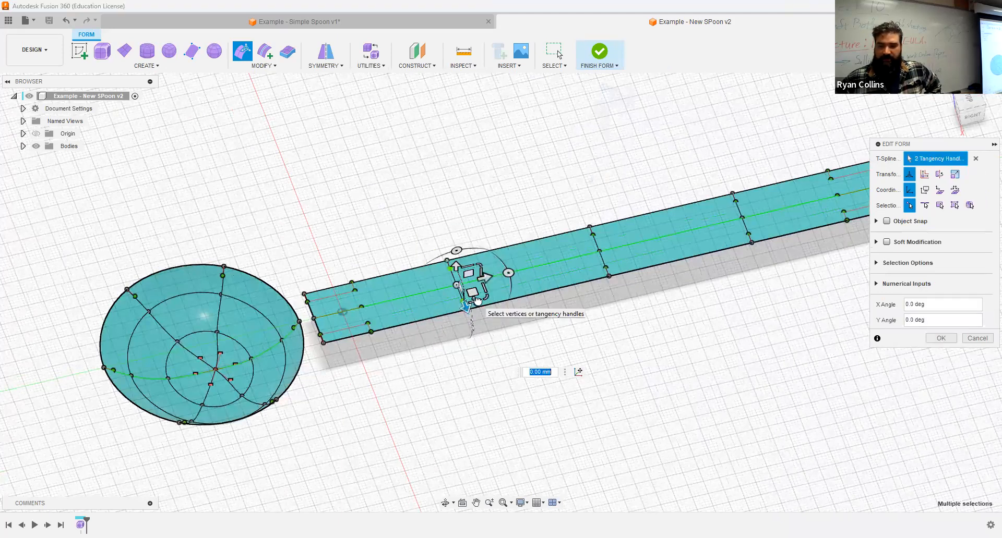
pyautogui.moveTo(477, 300)
pyautogui.mouseDown()
pyautogui.moveTo(472, 293)
pyautogui.moveTo(472, 329)
pyautogui.moveTo(462, 291)
pyautogui.mouseUp()
pyautogui.moveTo(671, 262); pyautogui.dragTo(352, 317, button='middle')
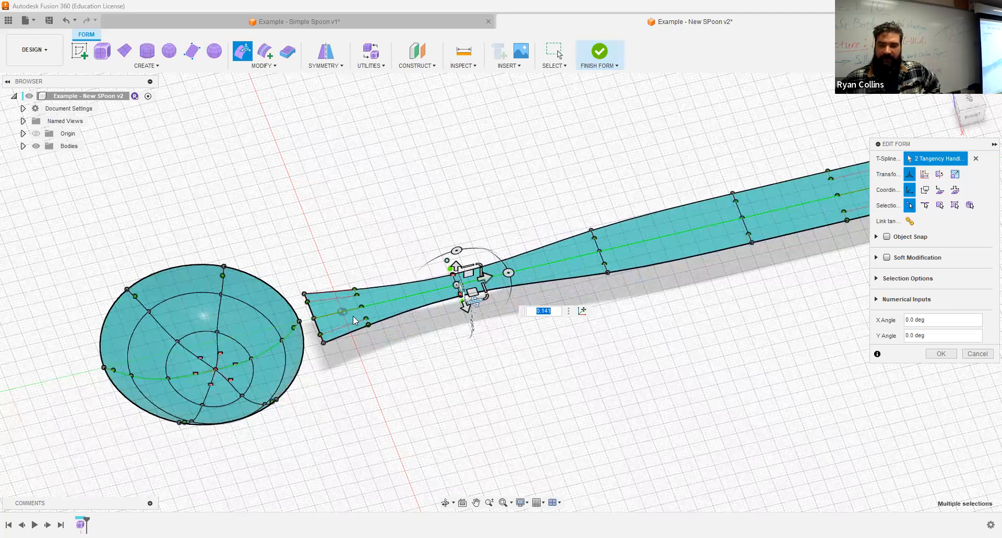
pyautogui.click(428, 289)
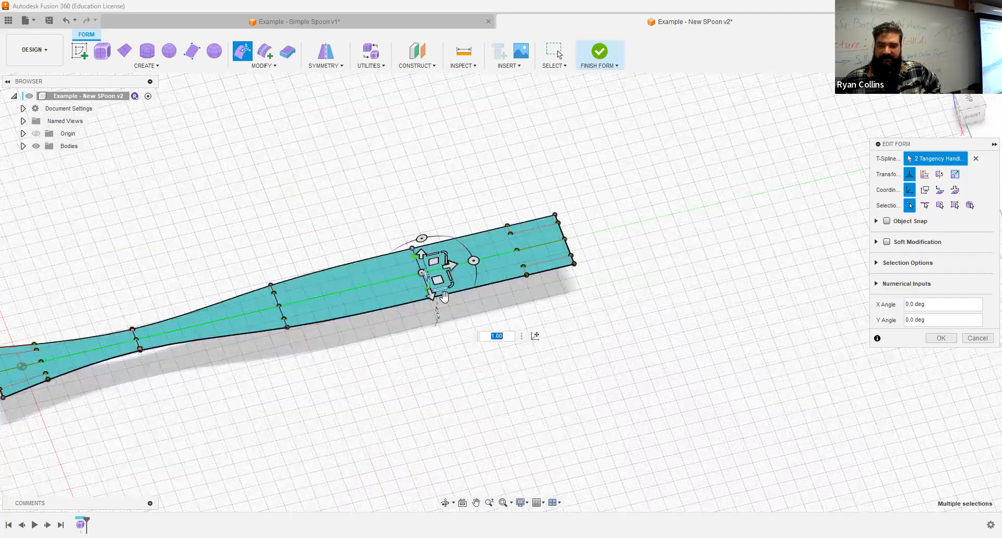
pyautogui.moveTo(441, 290); pyautogui.dragTo(463, 331)
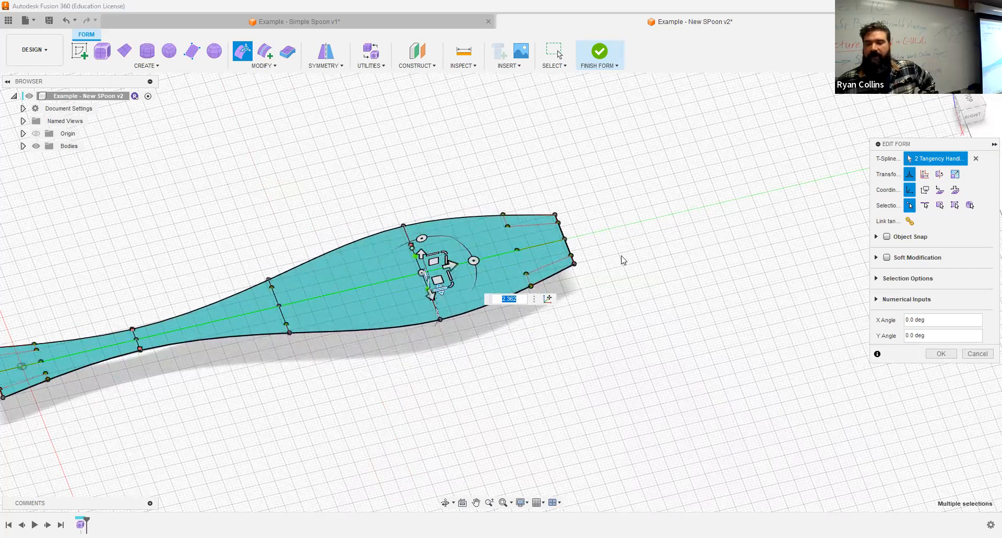
# - Move the tip vertex to round the handle end, confirm the edit, and switch display mode
pyautogui.click(574, 264)
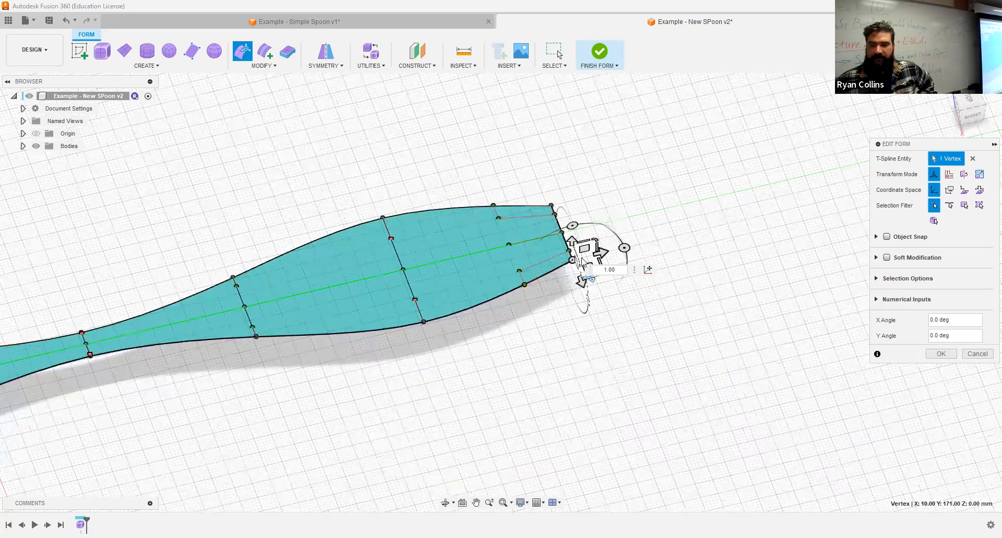
pyautogui.scroll(4, 581, 261)
pyautogui.scroll(-1, 579, 251)
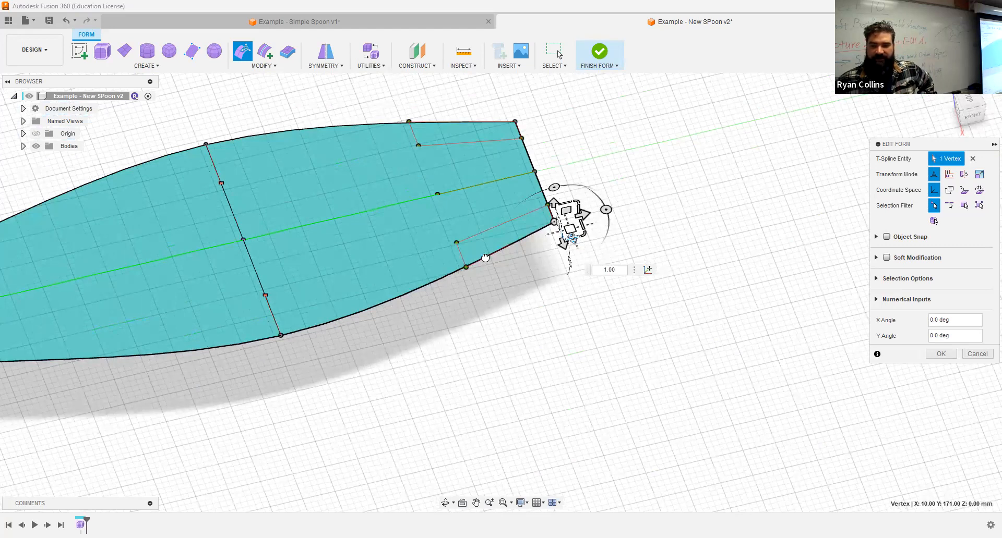
pyautogui.moveTo(495, 267); pyautogui.dragTo(513, 282)
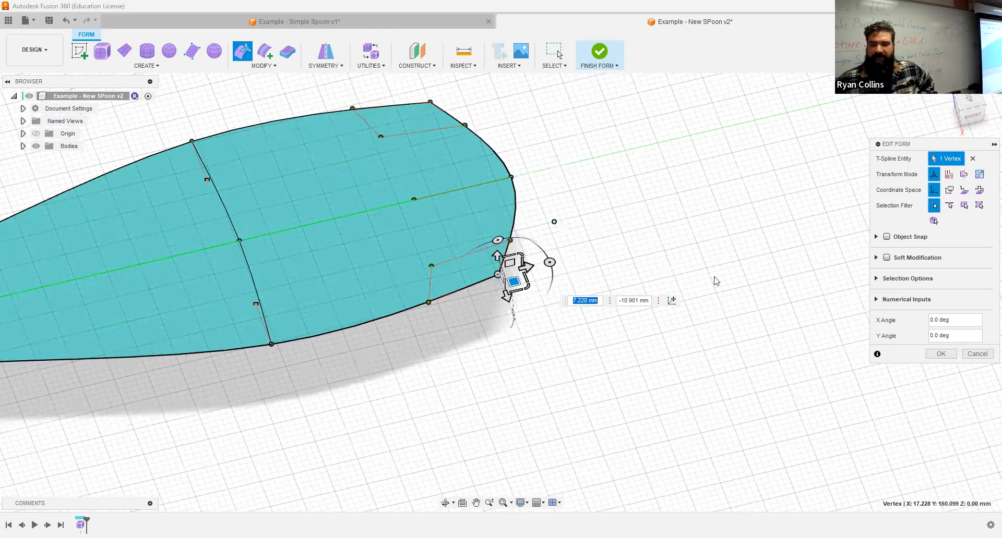
pyautogui.press('BackSpace')
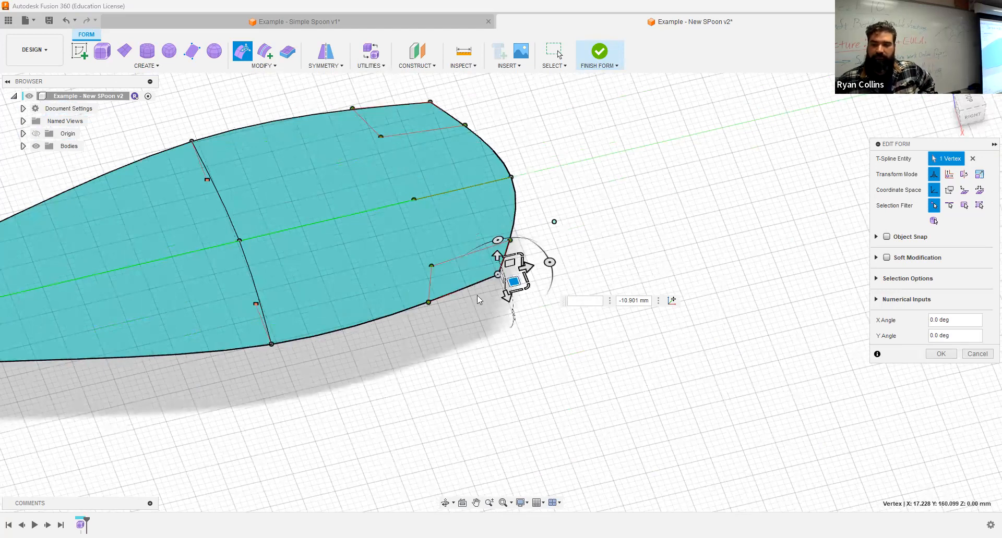
pyautogui.click(497, 274)
pyautogui.click(497, 274)
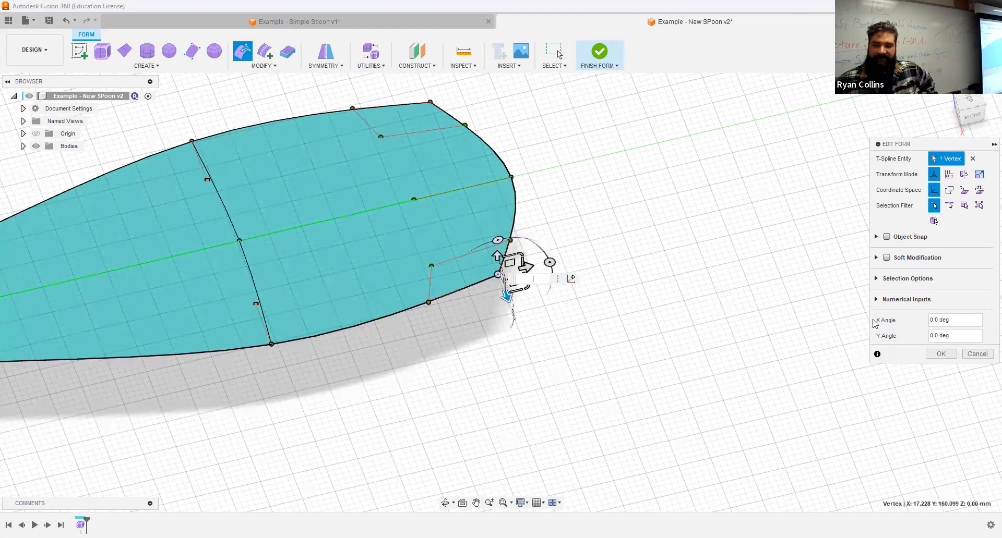
pyautogui.click(951, 358)
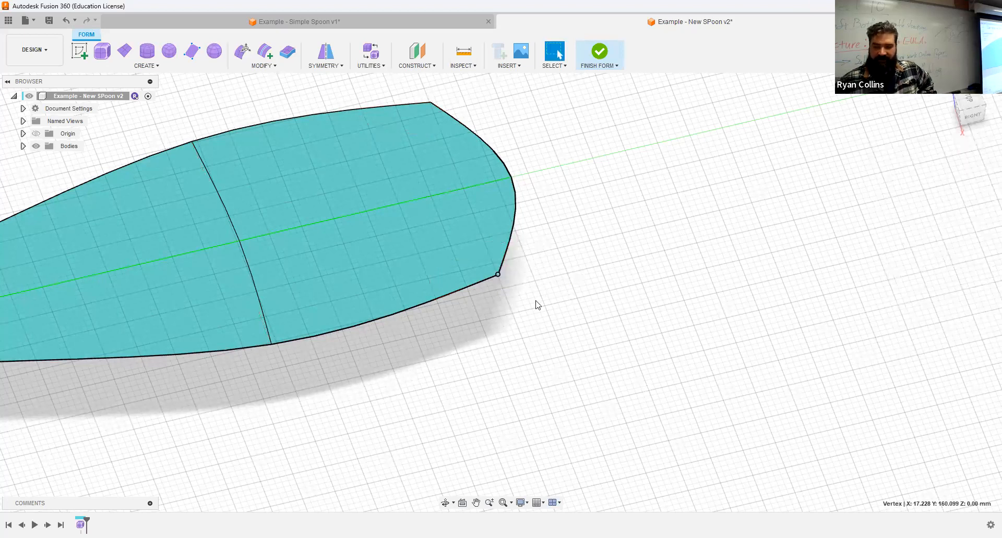
pyautogui.hotkey('alt', '3')
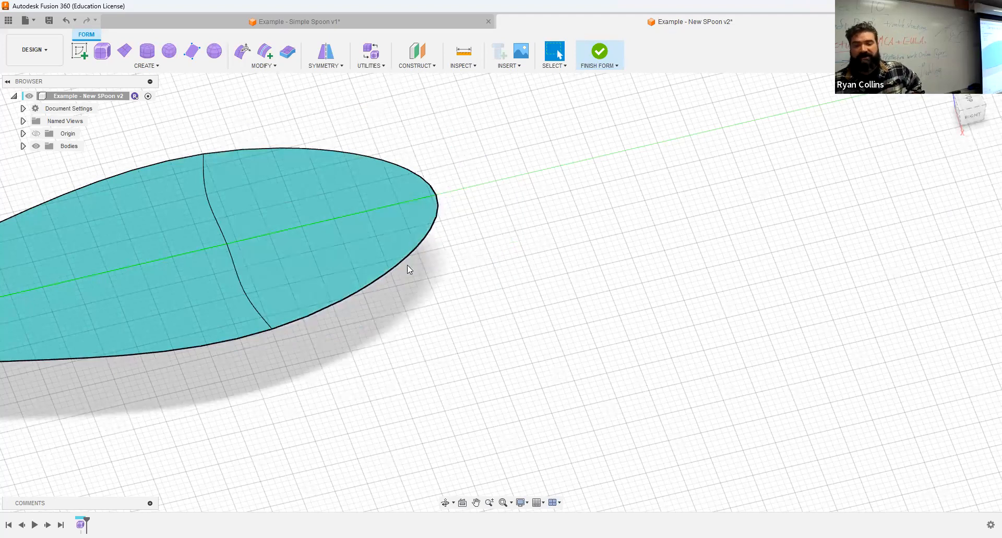
# - Pan along the handle and view the spoon side-on from the ViewCube's RIGHT face
pyautogui.scroll(-1, 253, 340)
pyautogui.moveTo(253, 340); pyautogui.dragTo(541, 274, button='middle')
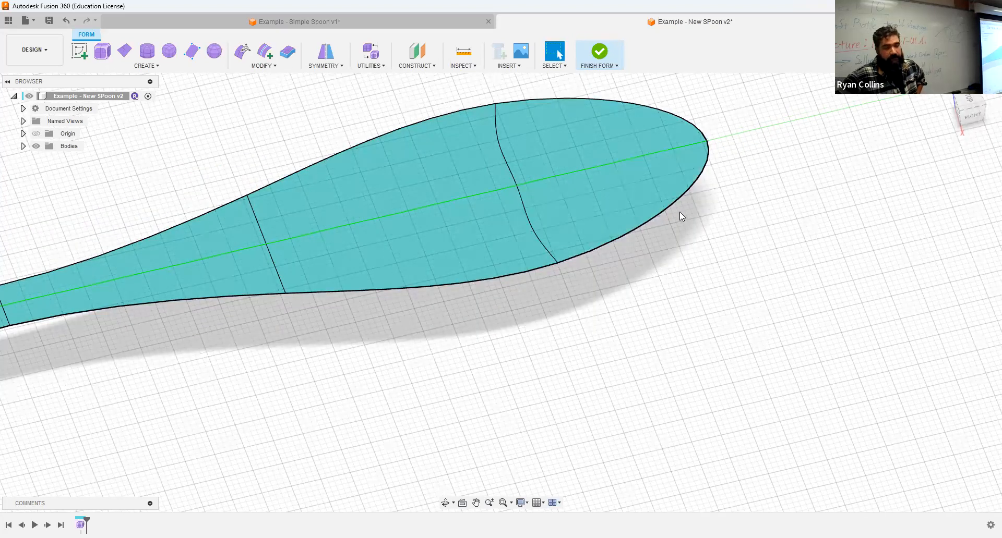
pyautogui.moveTo(503, 298); pyautogui.dragTo(396, 311, button='middle')
pyautogui.scroll(-3, 224, 356)
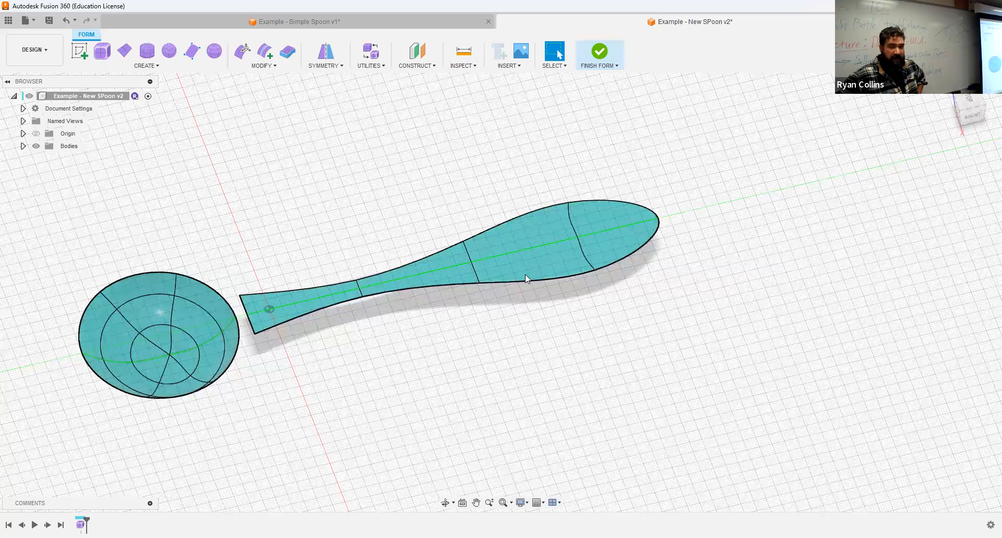
pyautogui.click(977, 120)
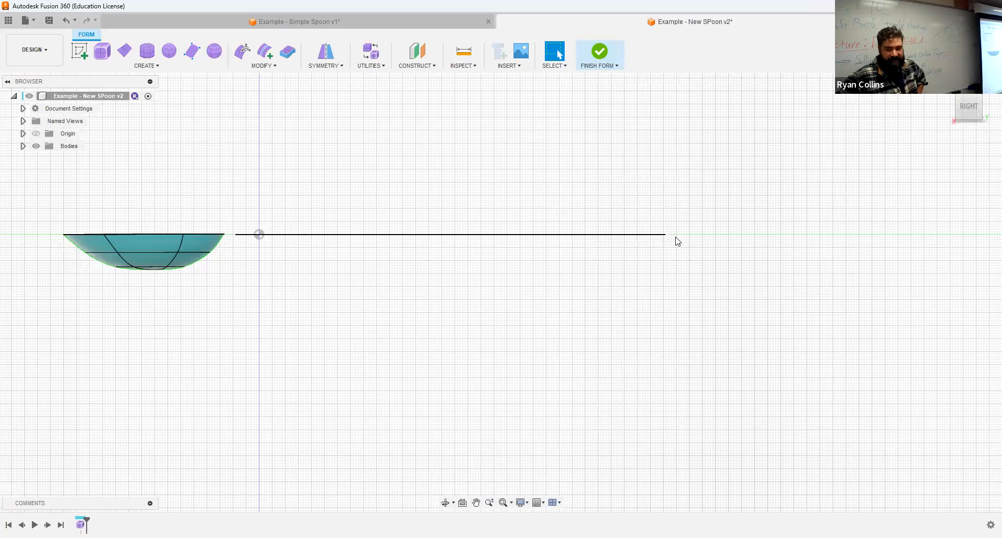
pyautogui.keyDown('shift'); pyautogui.moveTo(390, 263); pyautogui.dragTo(402, 276, button='middle'); pyautogui.keyUp('shift')
pyautogui.click(243, 56)
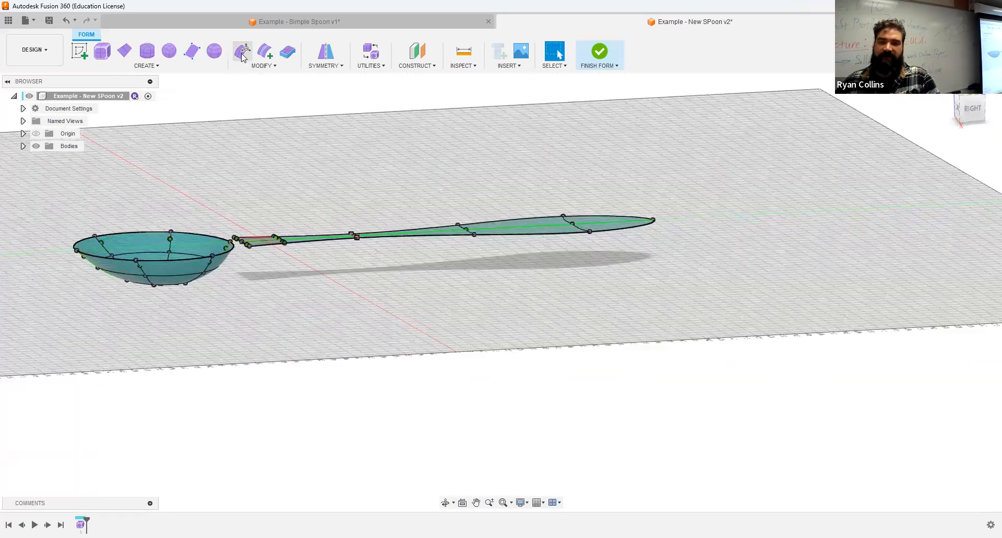
# - Raise the middle of the handle 5 mm and lower the handle tip 5 mm
pyautogui.click(357, 237)
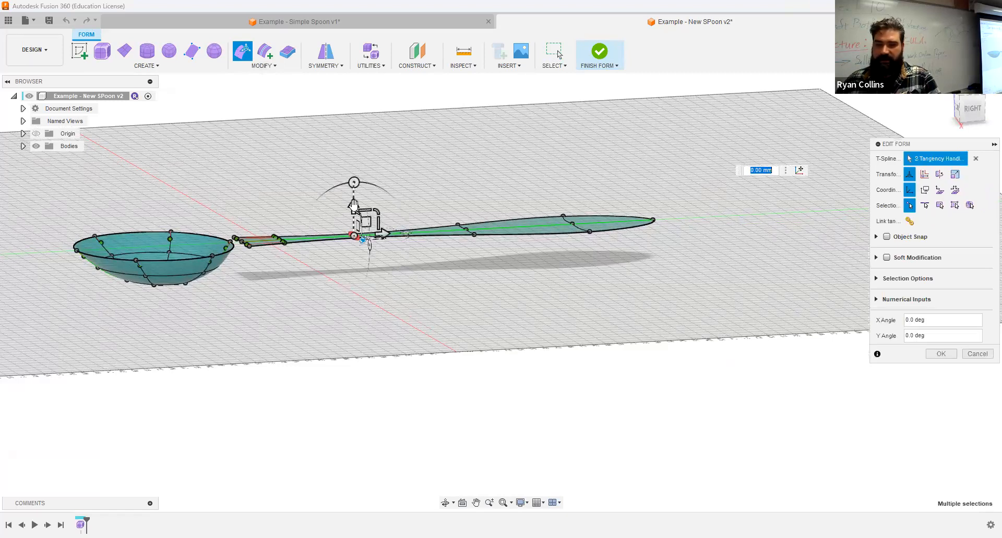
pyautogui.moveTo(353, 207); pyautogui.dragTo(354, 194)
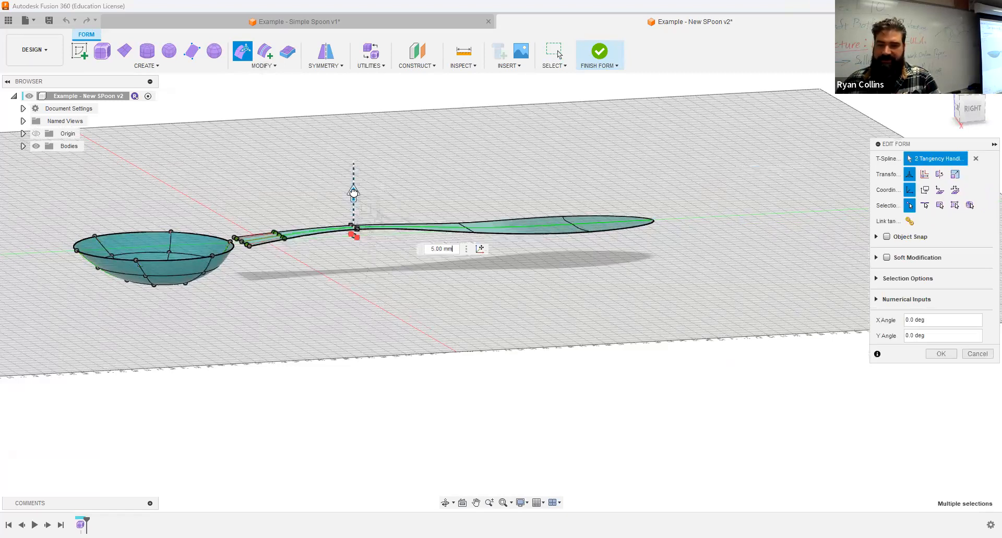
pyautogui.moveTo(425, 200); pyautogui.dragTo(506, 244)
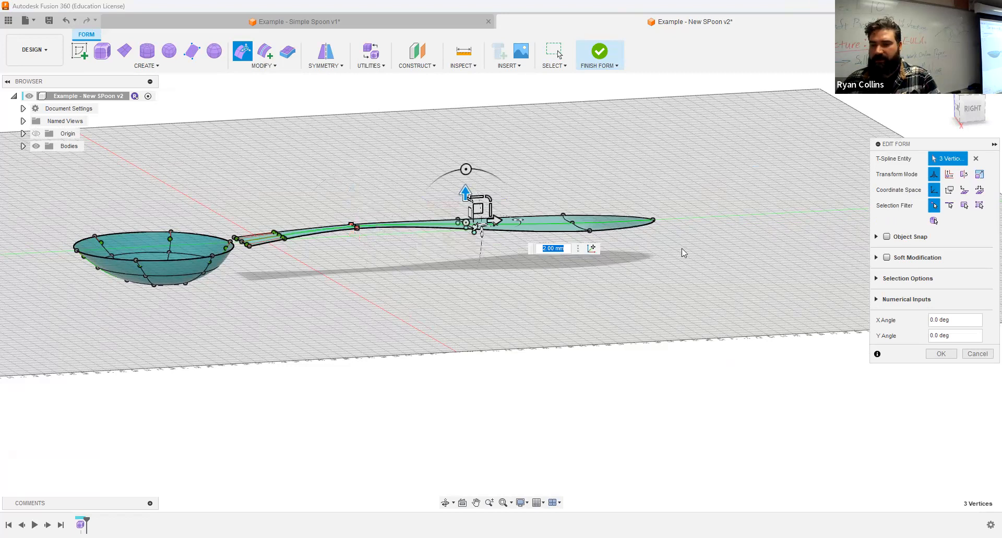
pyautogui.click(653, 220)
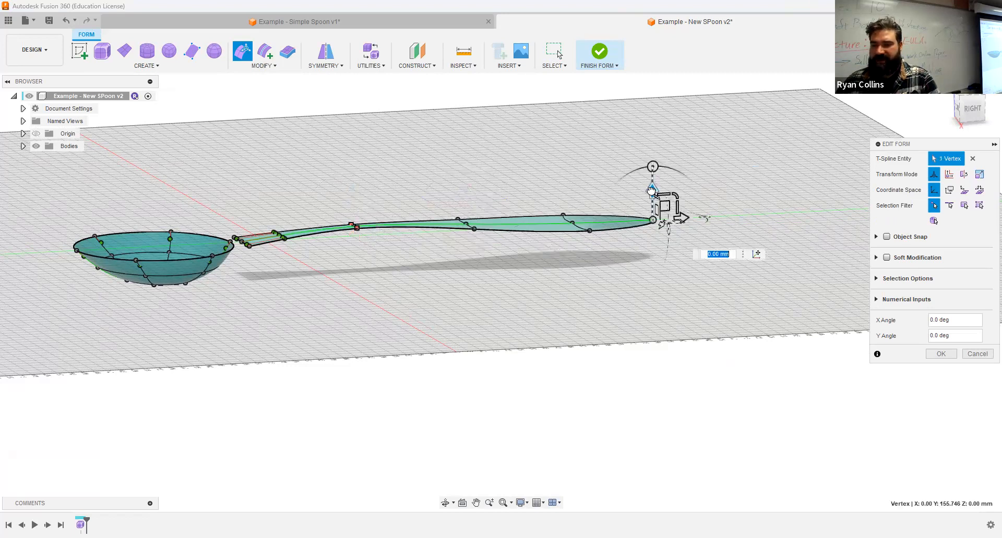
pyautogui.moveTo(652, 191); pyautogui.dragTo(651, 203)
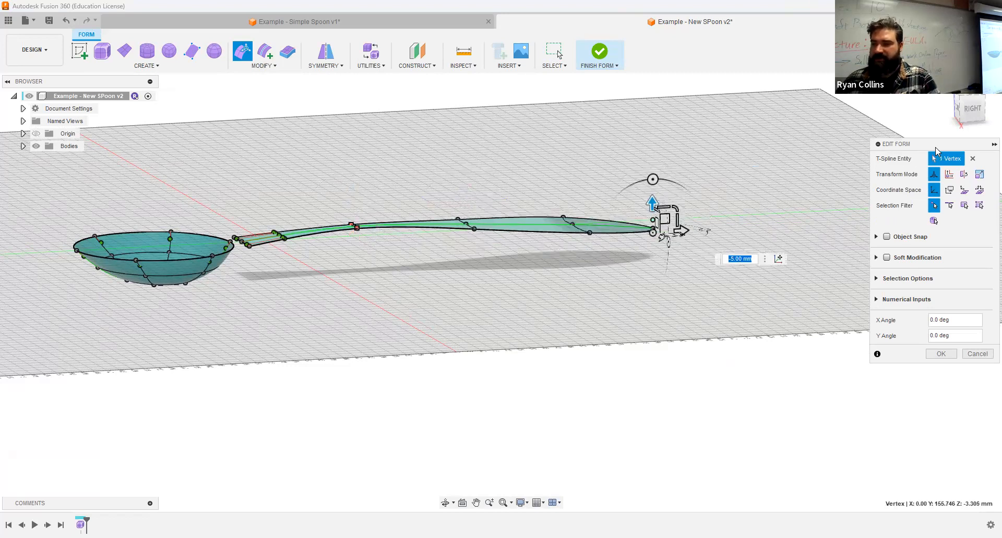
# - Check the bend from the RIGHT view and select the handle's first points near the bowl
pyautogui.click(973, 109)
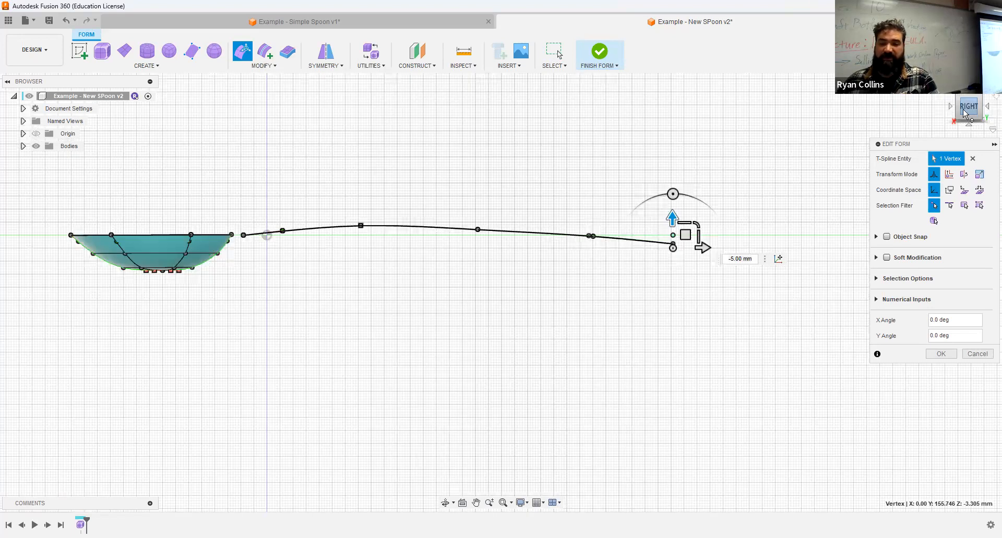
pyautogui.scroll(5, 250, 245)
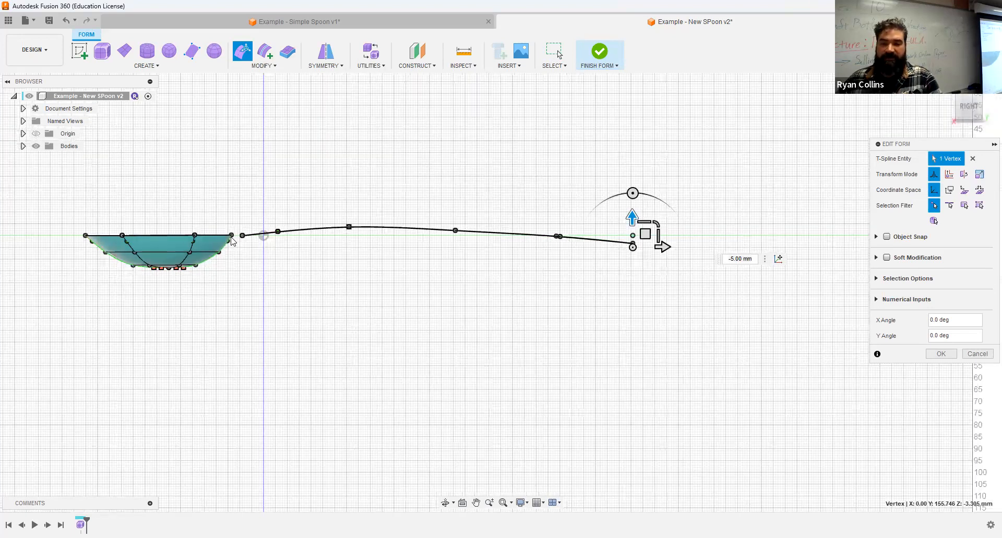
pyautogui.moveTo(255, 212); pyautogui.dragTo(466, 276)
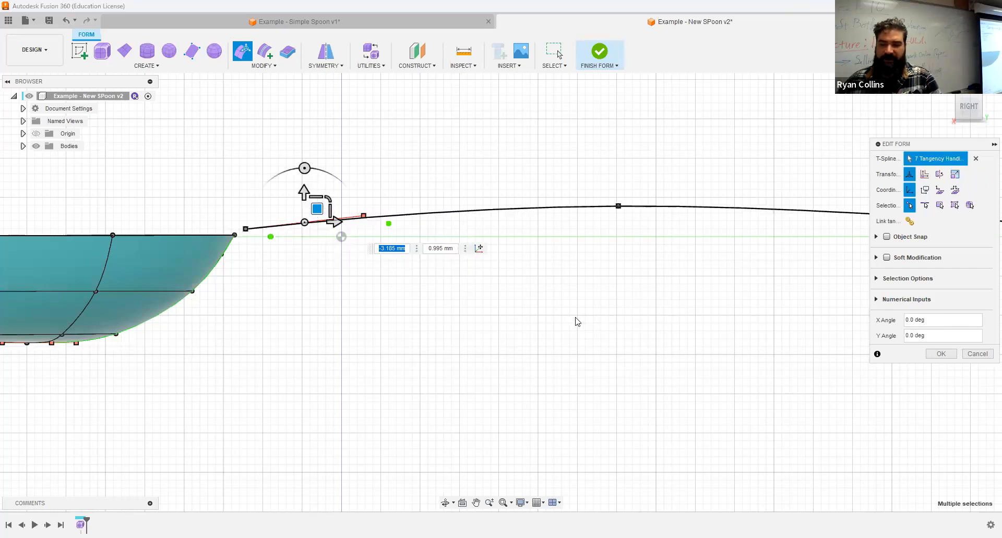
pyautogui.scroll(-5, 634, 340)
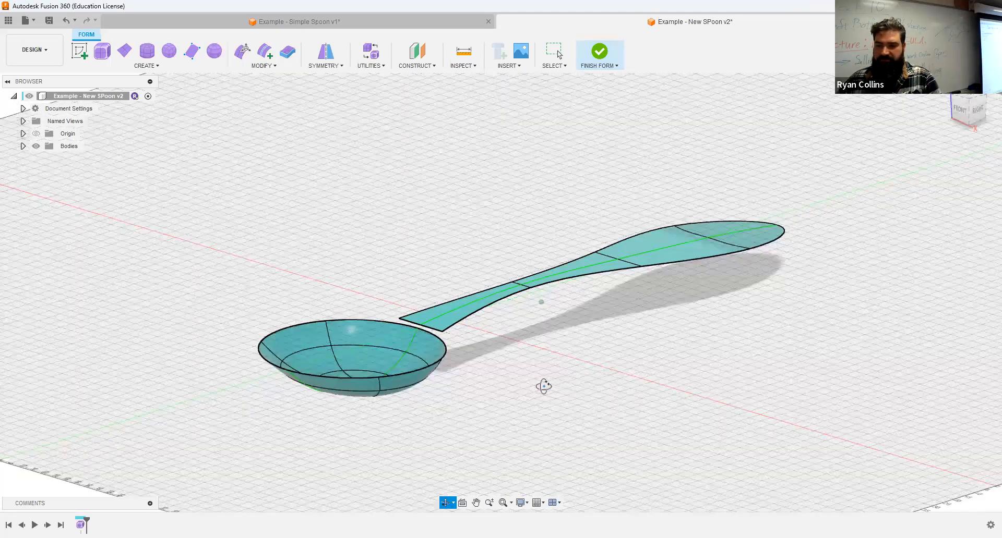
pyautogui.keyDown('shift'); pyautogui.moveTo(543, 387); pyautogui.dragTo(530, 379, button='middle'); pyautogui.keyUp('shift')
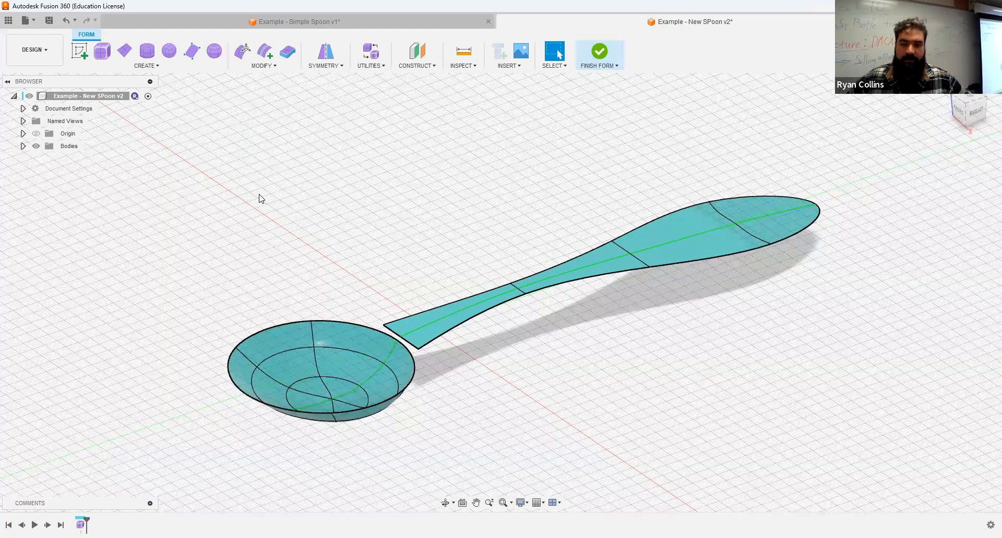
# - Start a Bridge from the bowl rim to the handle's end edge, previewing a 3-face link
pyautogui.click(272, 67)
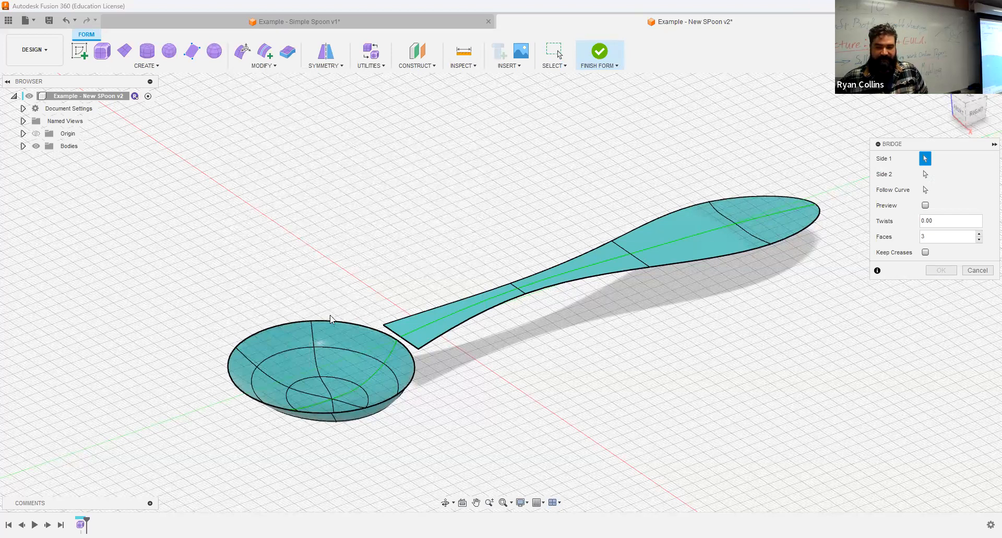
pyautogui.scroll(5, 345, 327)
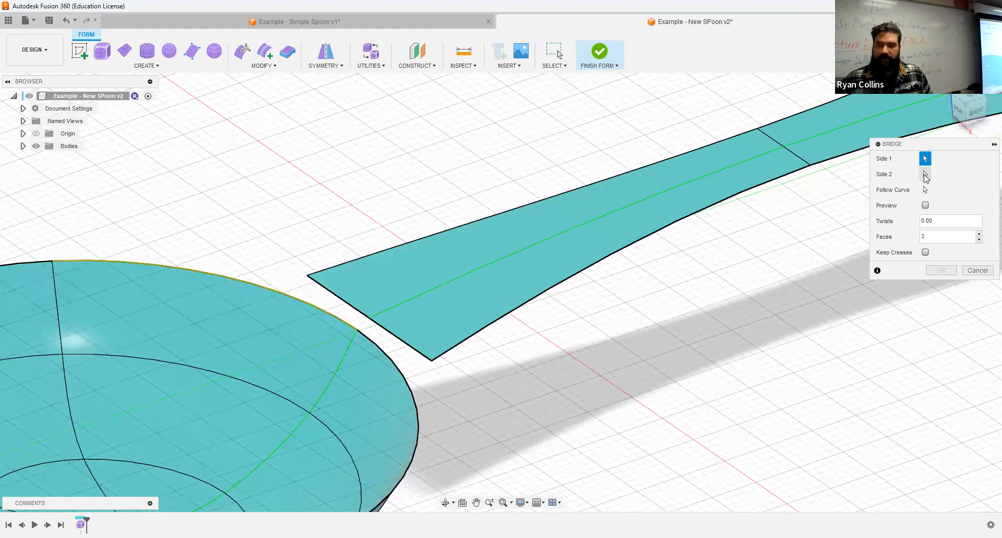
pyautogui.click(924, 176)
pyautogui.click(337, 299)
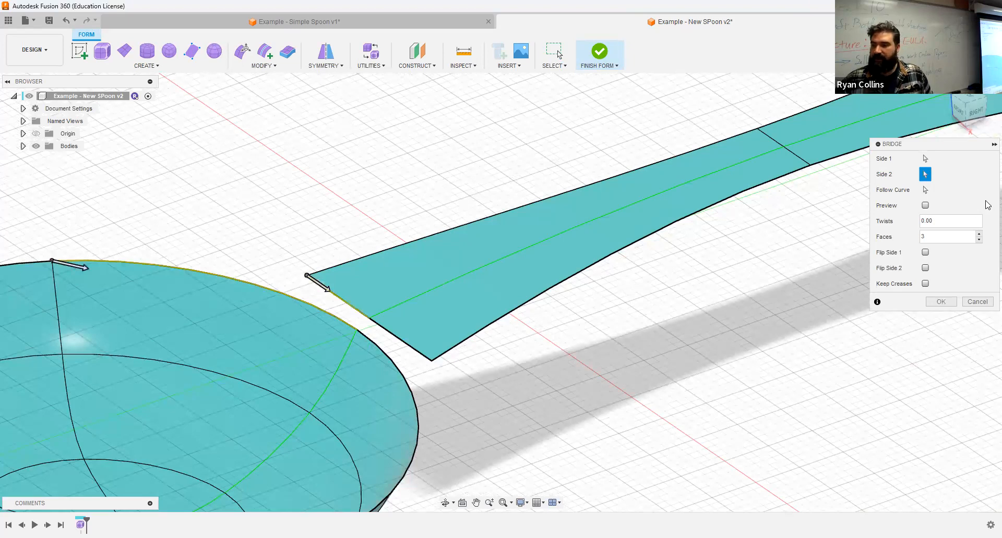
pyautogui.click(925, 206)
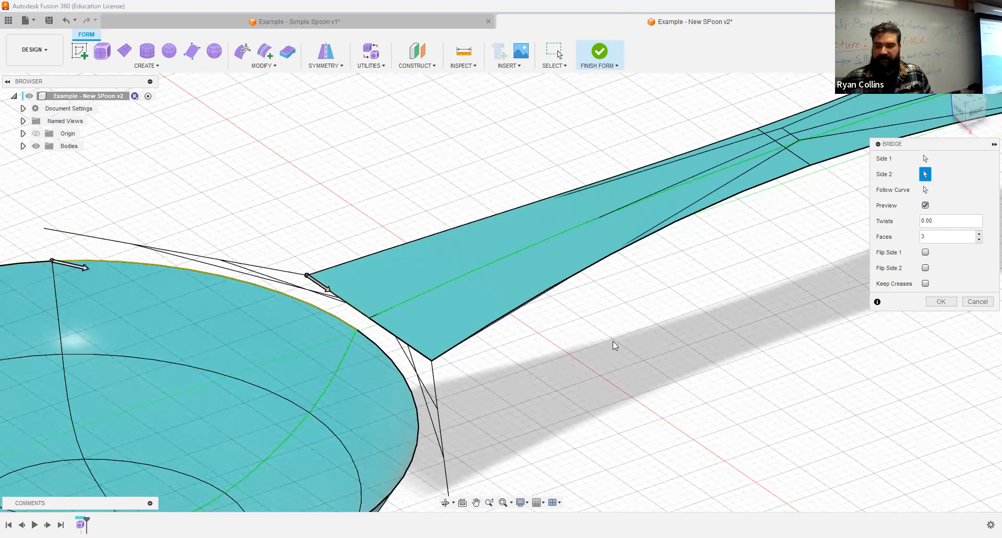
pyautogui.scroll(-3, 615, 344)
pyautogui.moveTo(659, 347); pyautogui.dragTo(554, 301, button='middle')
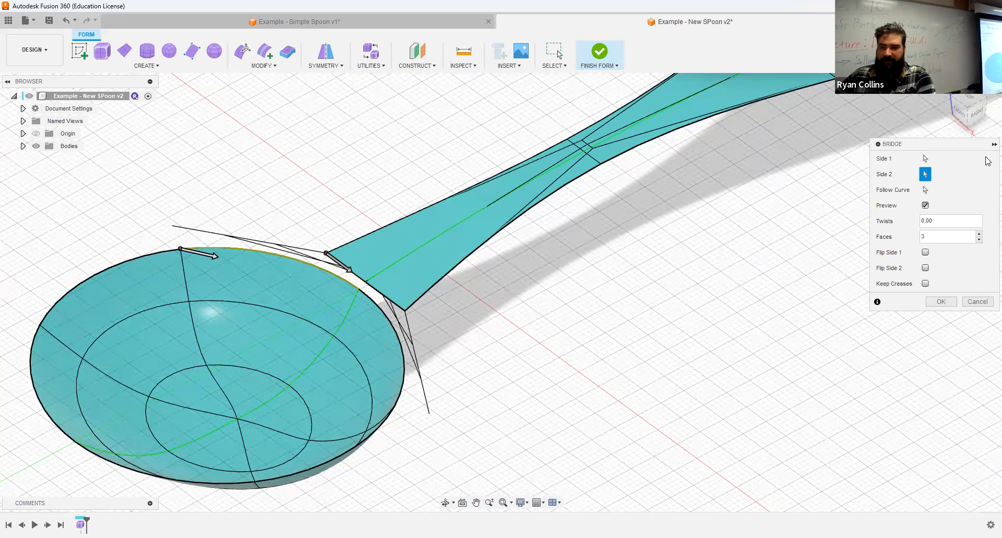
pyautogui.click(925, 159)
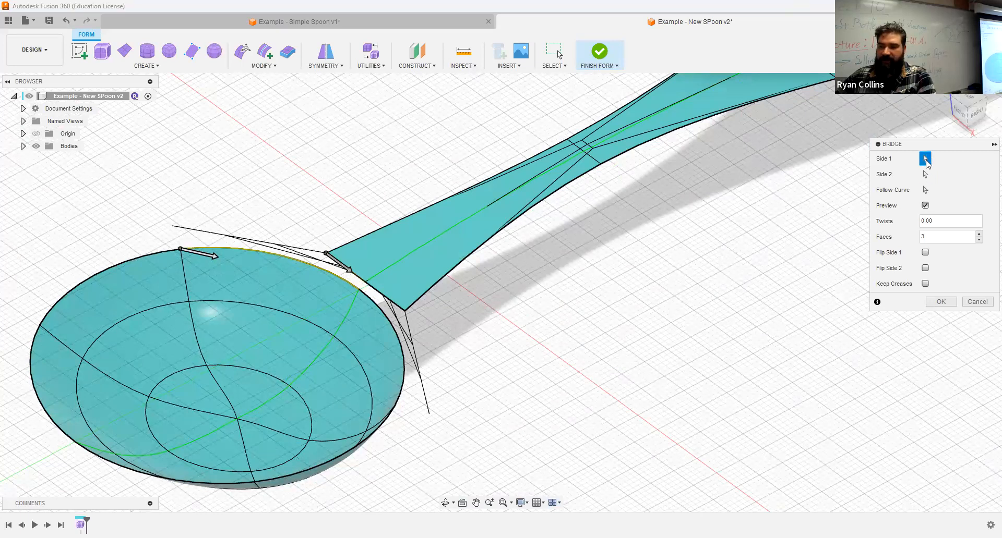
# - Reselect the bowl rim edges as Side 1 and the handle's lower end edge as Side 2
pyautogui.click(926, 160)
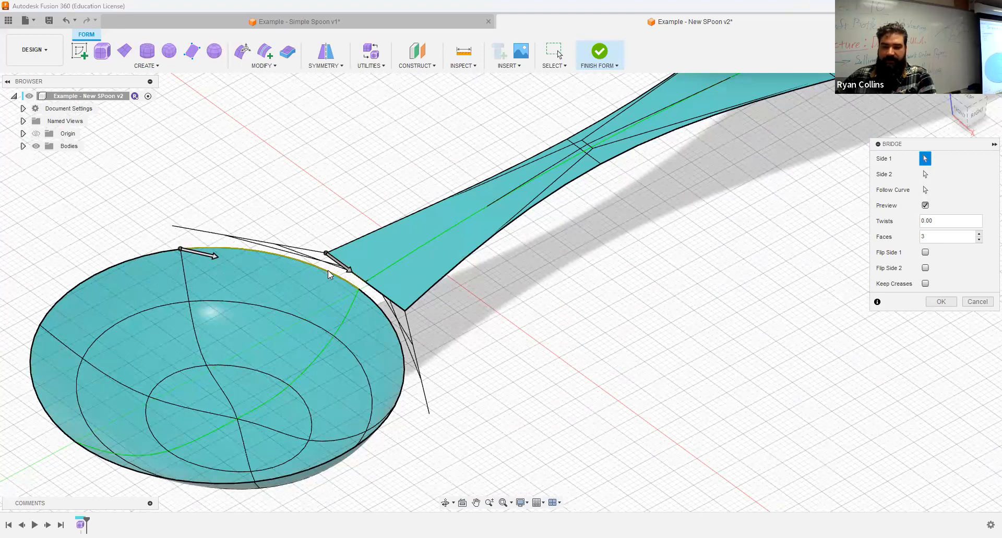
pyautogui.click(397, 313)
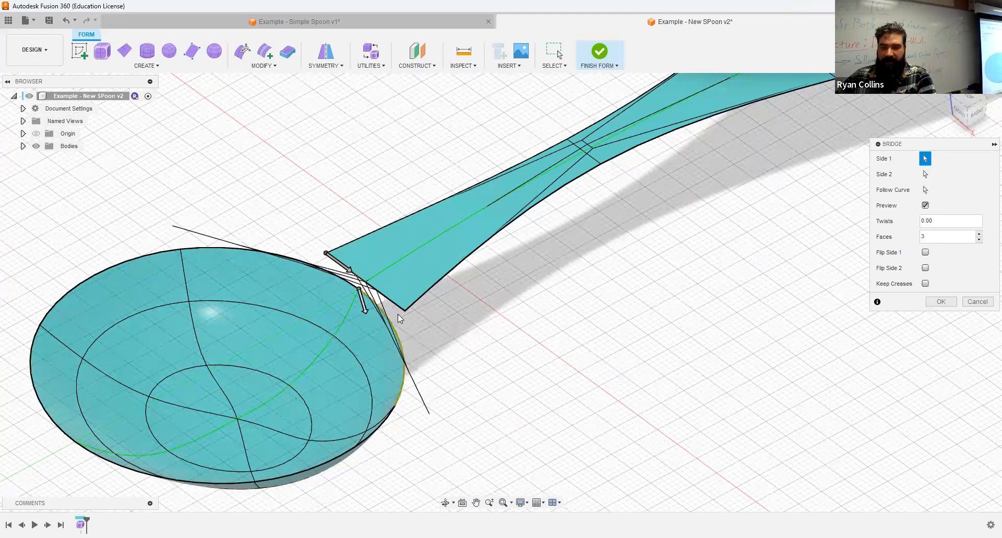
pyautogui.click(338, 280)
pyautogui.click(925, 174)
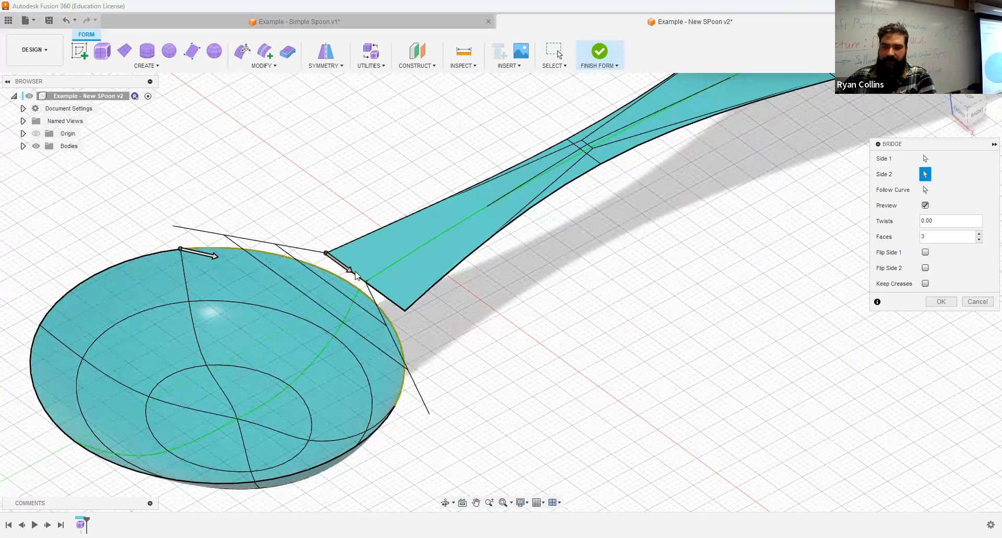
pyautogui.click(384, 294)
# - Inspect the bowl-handle junction, change the Faces value, and apply the bridge
pyautogui.keyDown('shift'); pyautogui.moveTo(518, 299); pyautogui.dragTo(398, 300, button='middle'); pyautogui.keyUp('shift')
pyautogui.scroll(4, 398, 299)
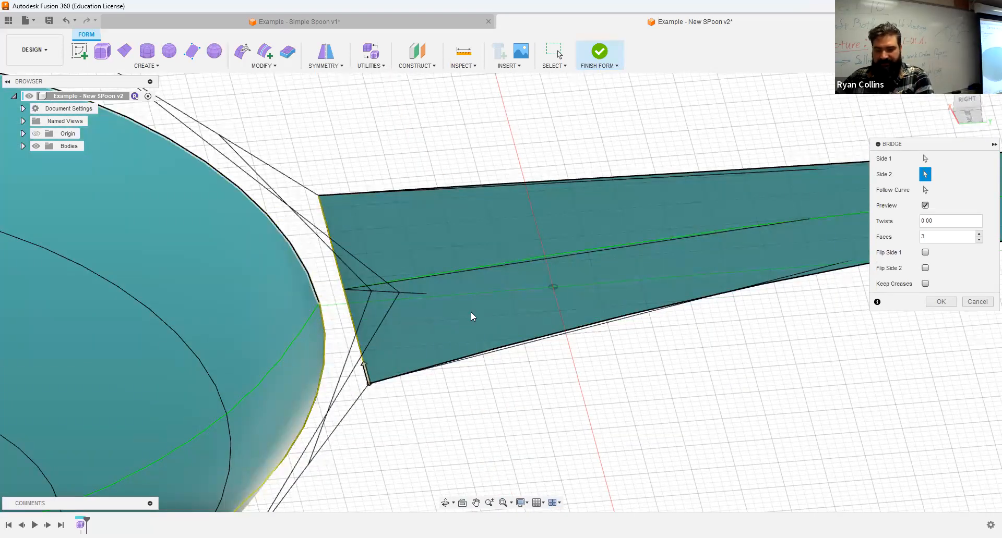
pyautogui.scroll(-3, 471, 312)
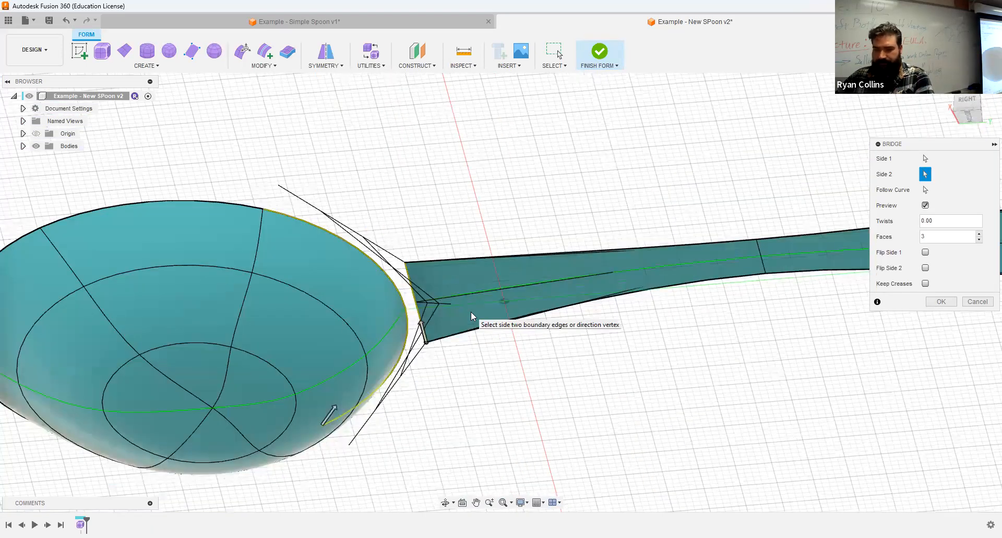
pyautogui.keyDown('shift'); pyautogui.moveTo(477, 337); pyautogui.dragTo(477, 337, button='middle'); pyautogui.keyUp('shift')
pyautogui.keyDown('shift'); pyautogui.moveTo(492, 359); pyautogui.dragTo(404, 323, button='middle'); pyautogui.keyUp('shift')
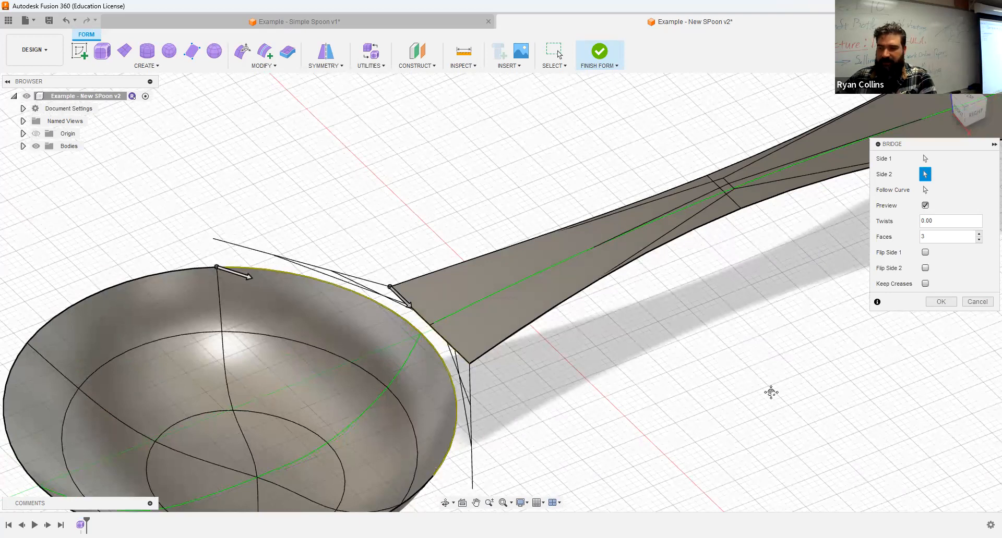
pyautogui.scroll(-3, 946, 254)
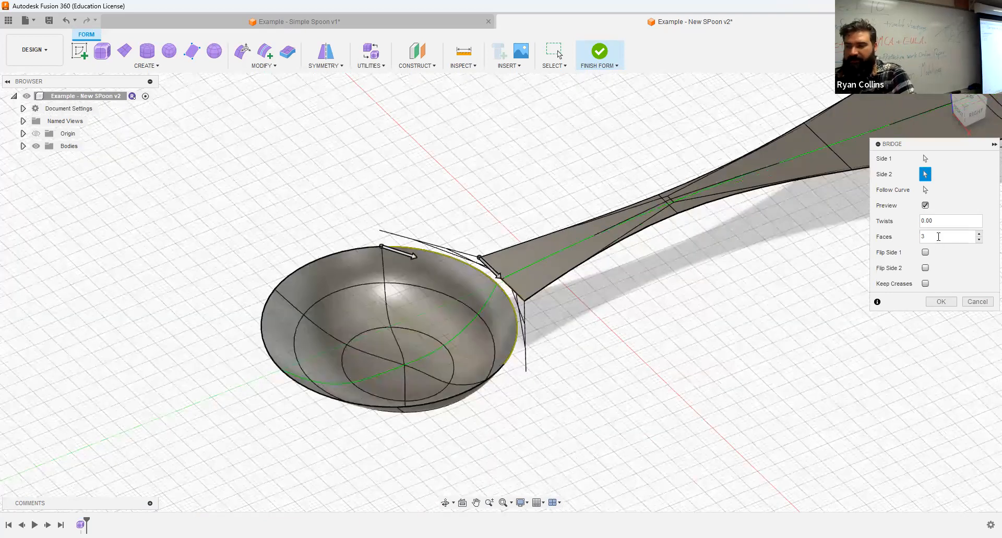
pyautogui.doubleClick(938, 237)
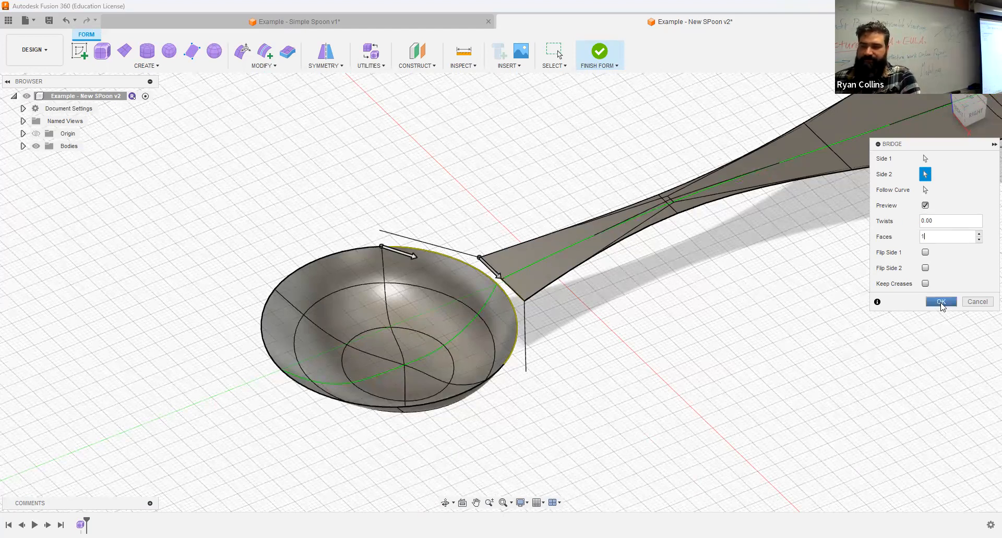
pyautogui.click(941, 303)
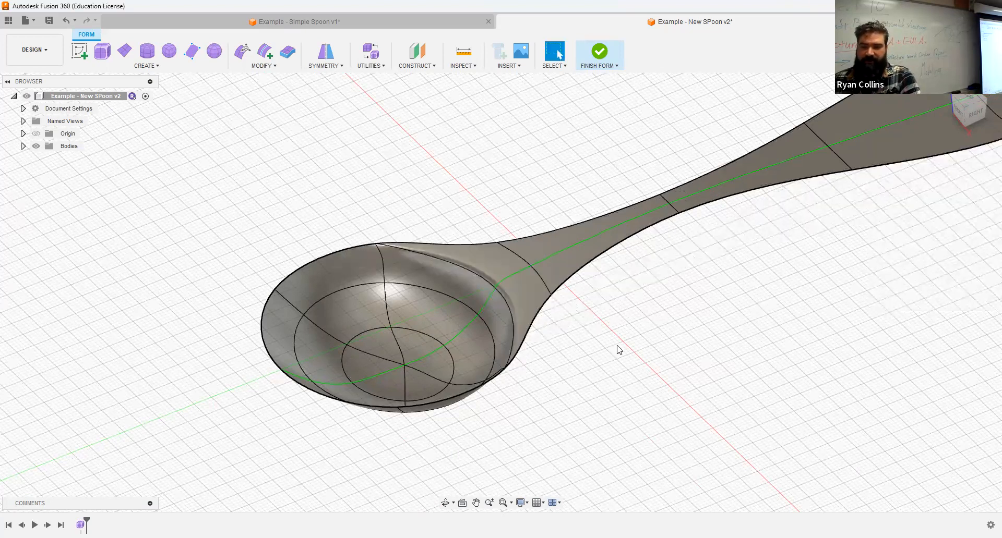
pyautogui.keyDown('shift'); pyautogui.moveTo(630, 349); pyautogui.dragTo(507, 299, button='middle'); pyautogui.keyUp('shift')
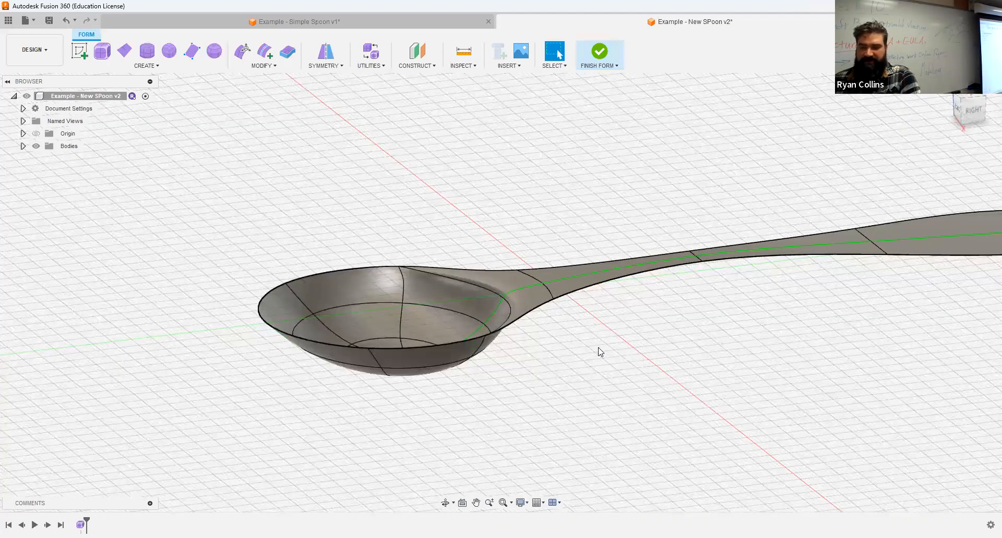
pyautogui.click(242, 52)
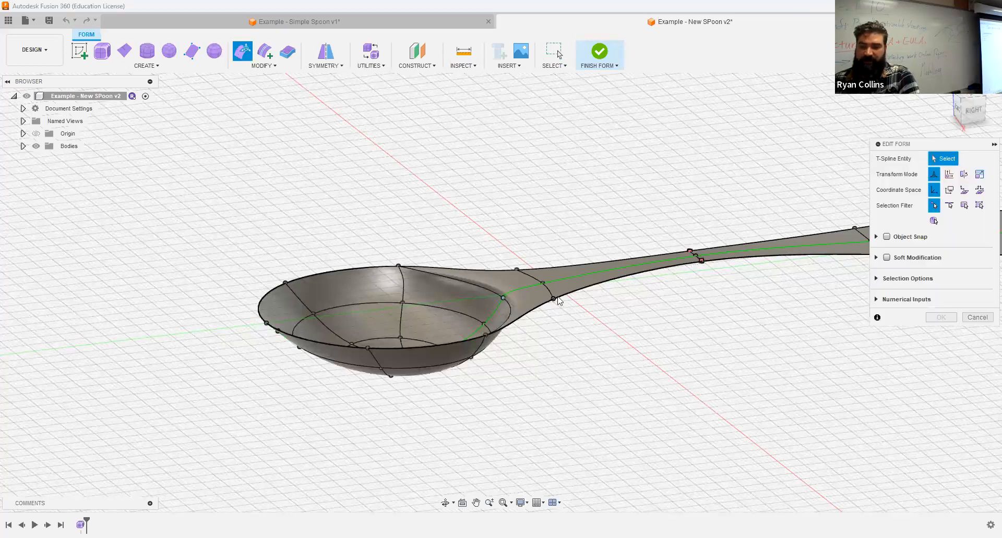
pyautogui.click(503, 298)
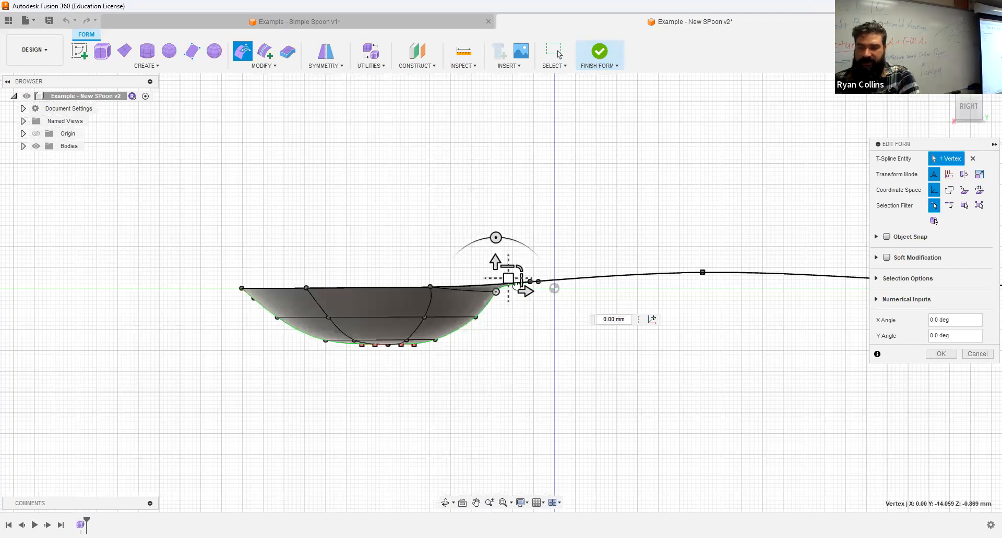
pyautogui.moveTo(519, 295); pyautogui.dragTo(472, 327)
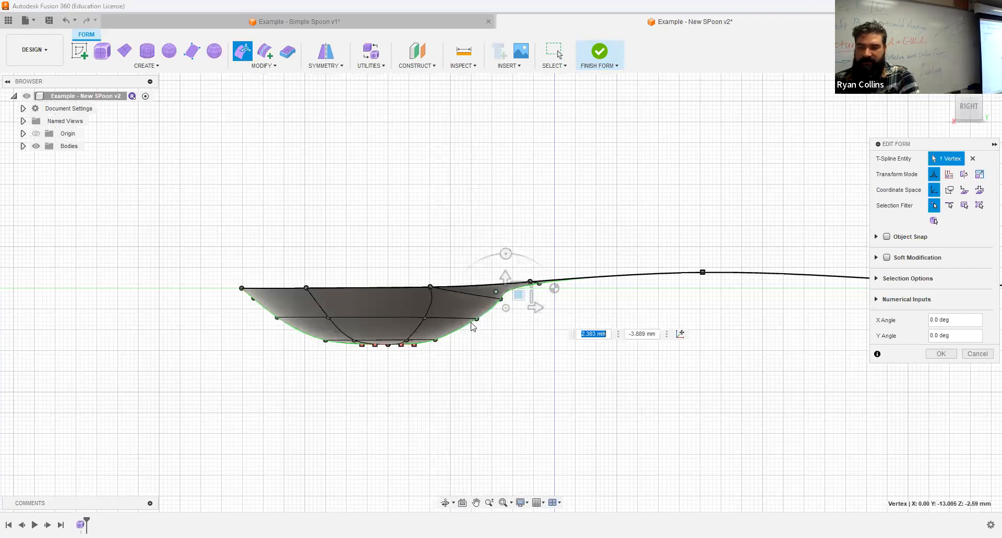
pyautogui.moveTo(506, 347)
pyautogui.keyDown('shift'); pyautogui.mouseDown(button='middle')
pyautogui.moveTo(527, 348)
pyautogui.moveTo(515, 346)
pyautogui.mouseUp(button='middle'); pyautogui.keyUp('shift')
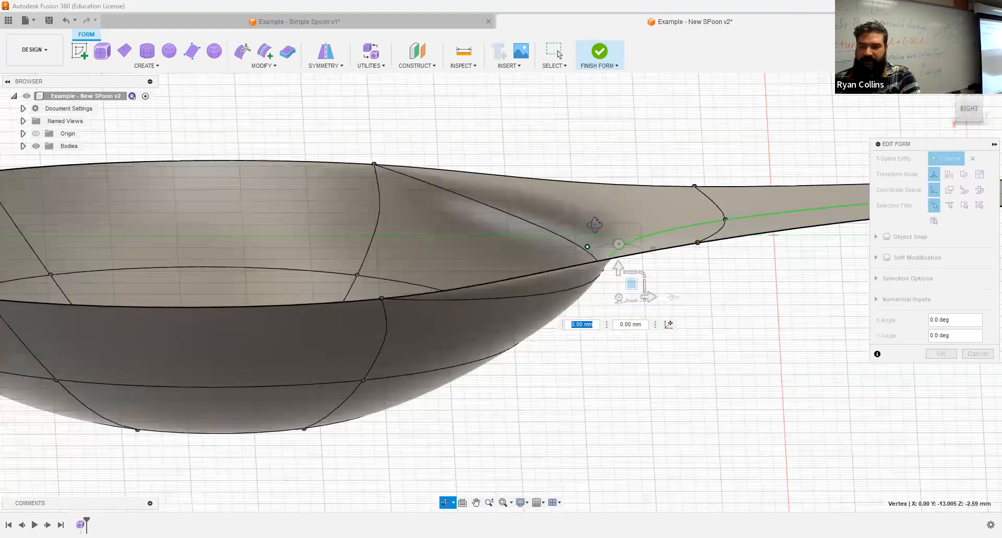
pyautogui.keyDown('shift'); pyautogui.moveTo(595, 224); pyautogui.dragTo(628, 239, button='middle'); pyautogui.keyUp('shift')
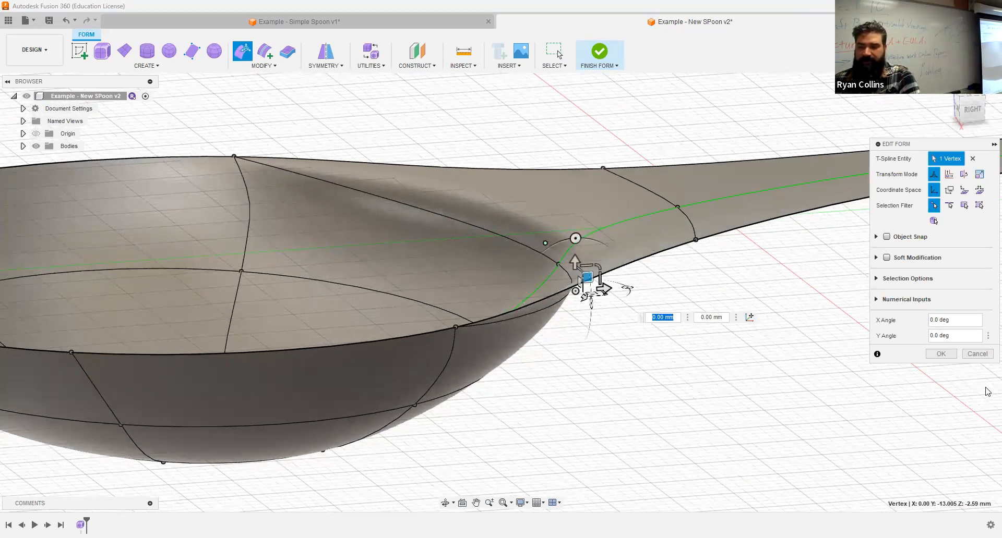
pyautogui.click(949, 354)
pyautogui.keyDown('shift'); pyautogui.moveTo(574, 246); pyautogui.dragTo(667, 295, button='middle'); pyautogui.keyUp('shift')
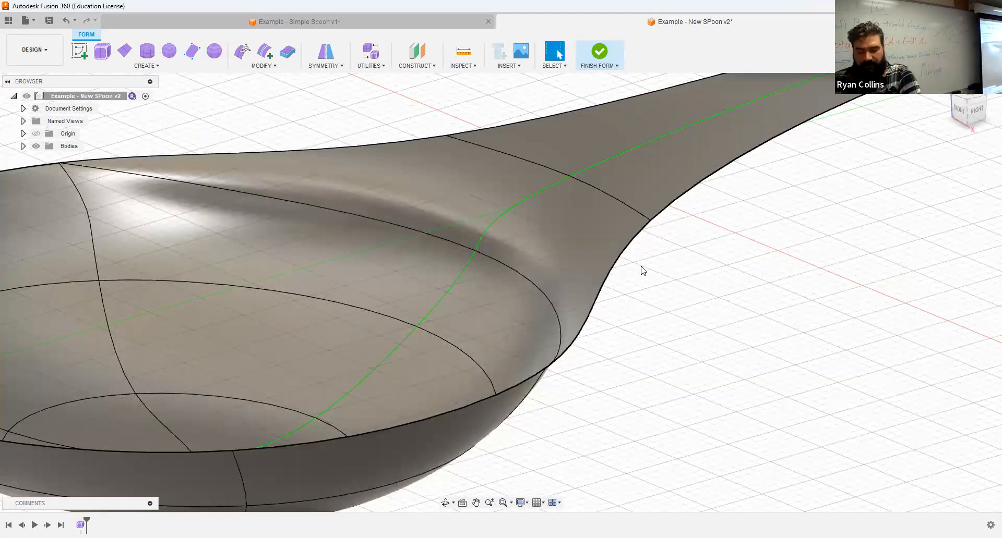
pyautogui.hotkey('ctrl', 'z')
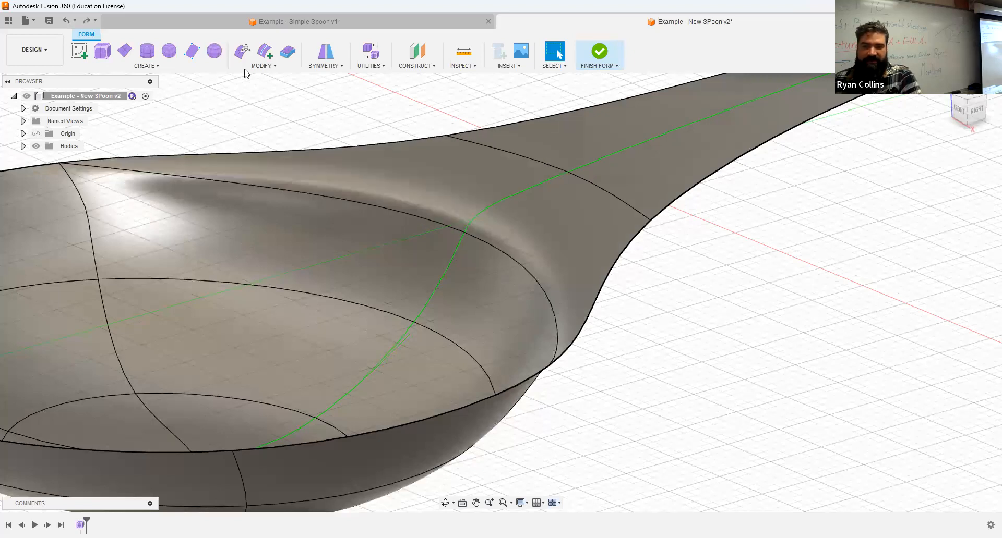
# - With Soft Modification on, pull the junction vertex about 6.7 mm out and −5.2 mm down
pyautogui.click(242, 52)
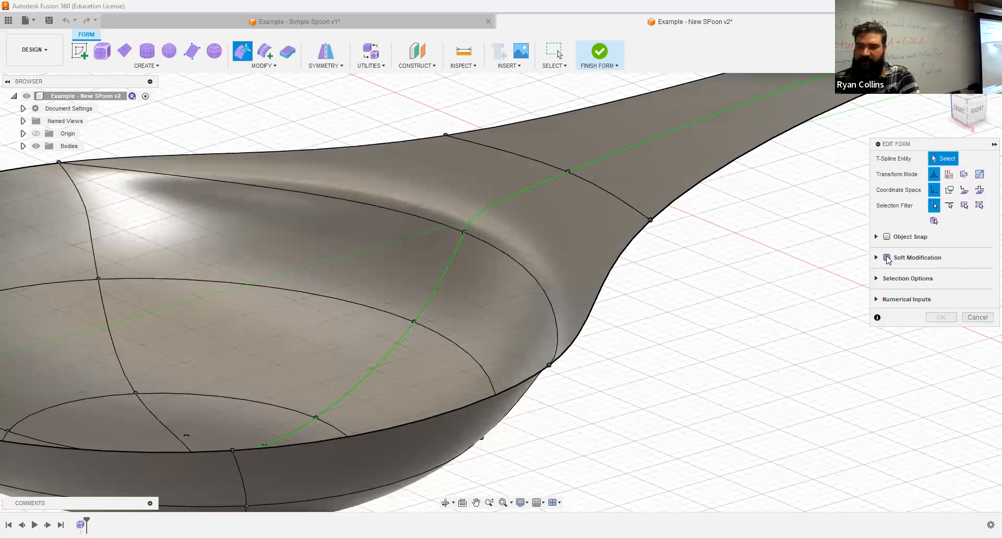
pyautogui.click(886, 258)
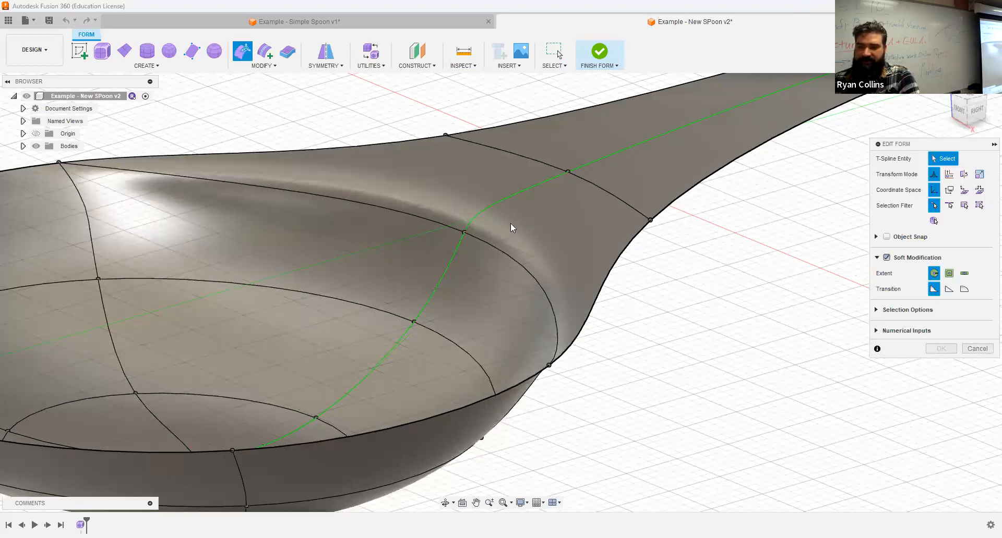
pyautogui.click(464, 231)
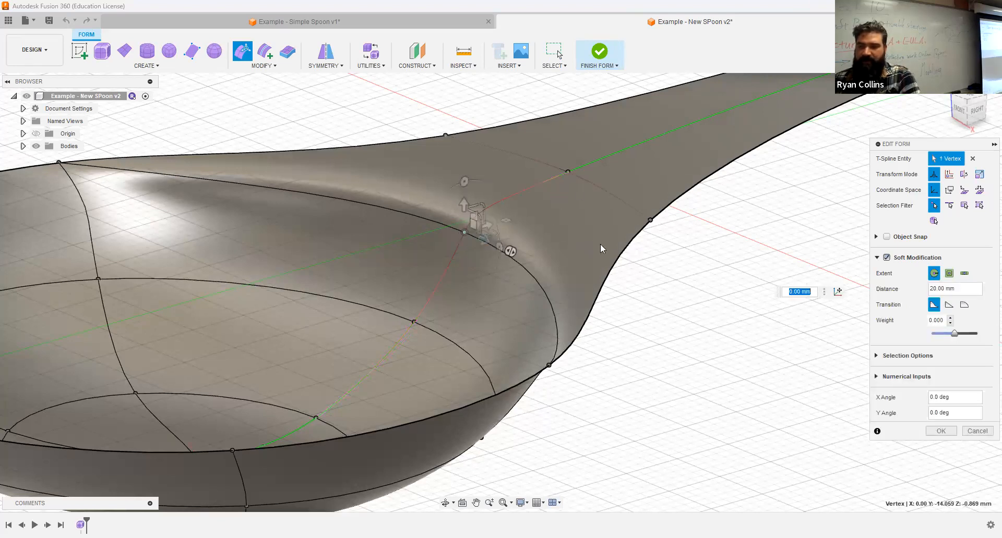
pyautogui.keyDown('shift'); pyautogui.moveTo(600, 245); pyautogui.dragTo(594, 231, button='middle'); pyautogui.keyUp('shift')
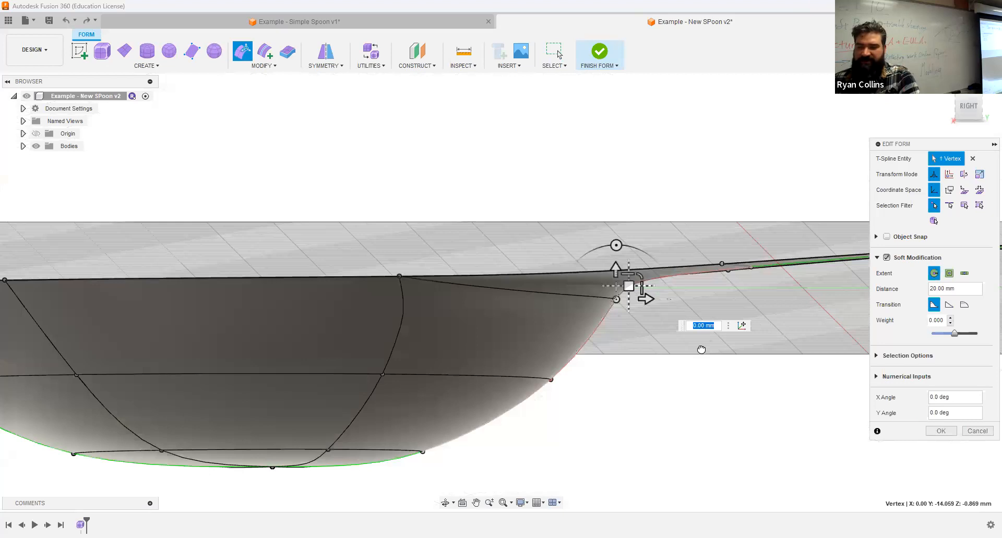
pyautogui.moveTo(642, 296); pyautogui.dragTo(731, 364)
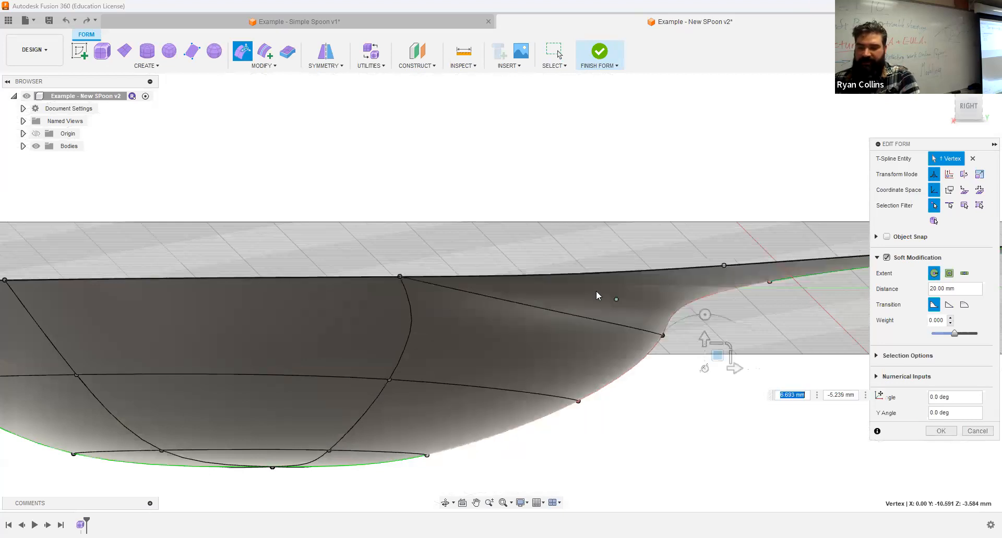
pyautogui.keyDown('shift'); pyautogui.moveTo(596, 296); pyautogui.dragTo(630, 310, button='middle'); pyautogui.keyUp('shift')
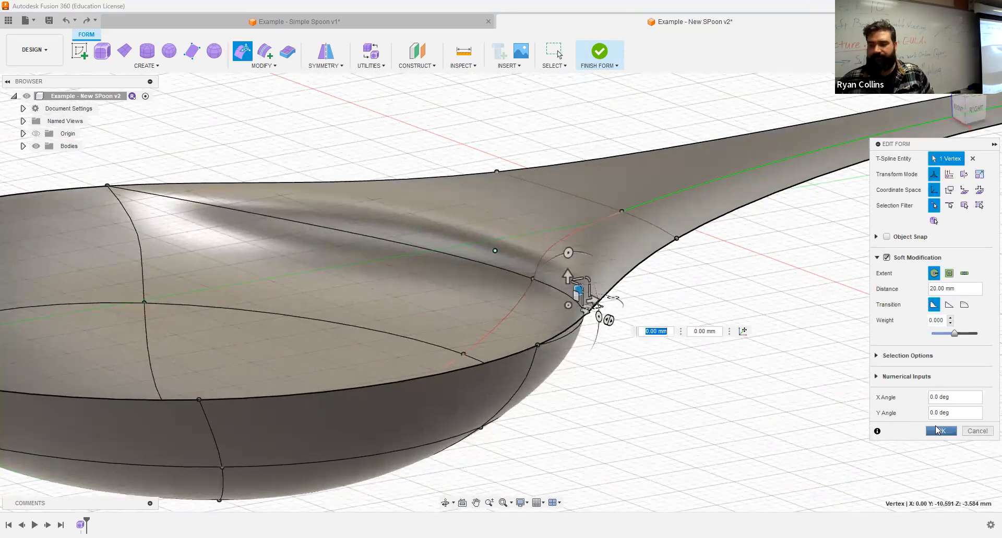
pyautogui.click(938, 431)
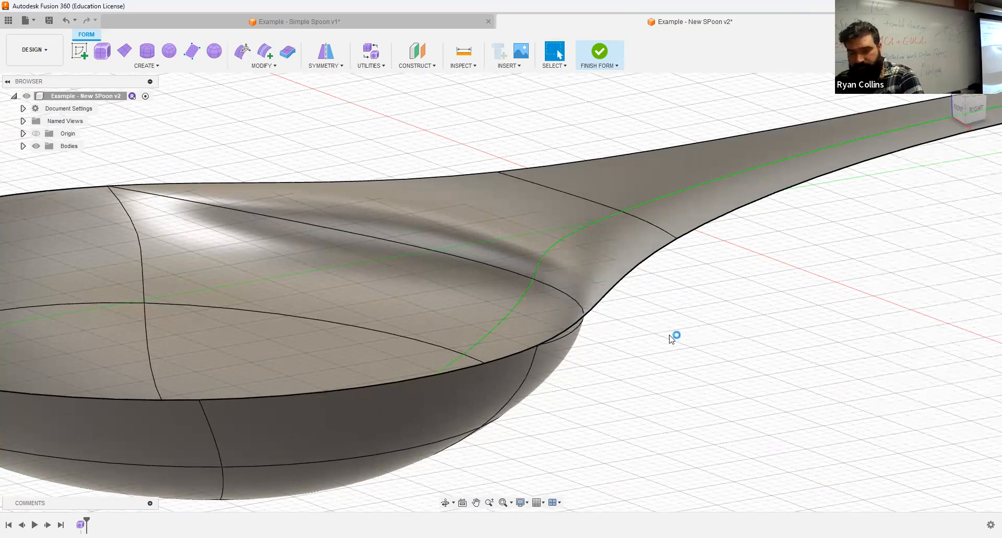
# - Fit the spoon in view and save a new version described 'Bridge handle'
pyautogui.press('F6')
pyautogui.hotkey('ctrl', 's')
pyautogui.write('Bridge')
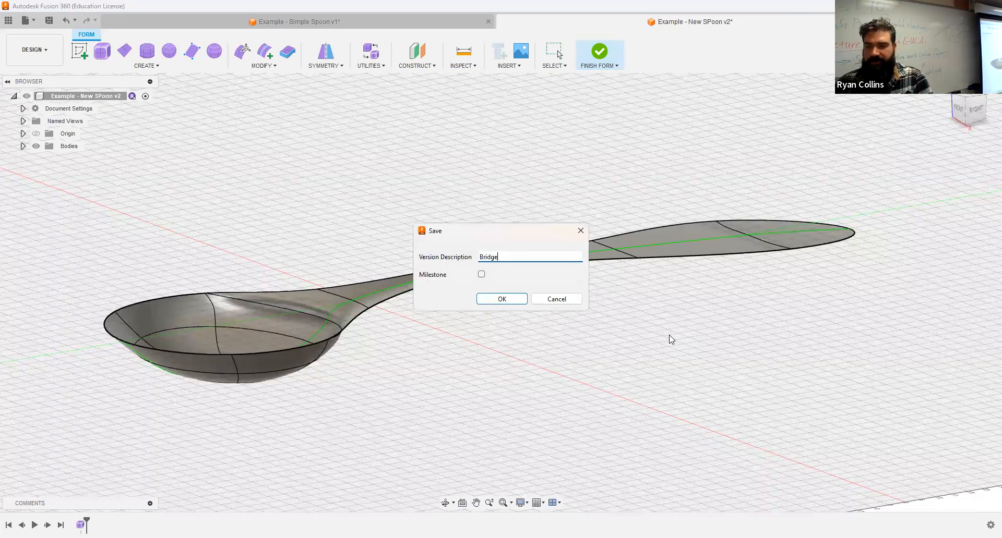
pyautogui.write(' hand')
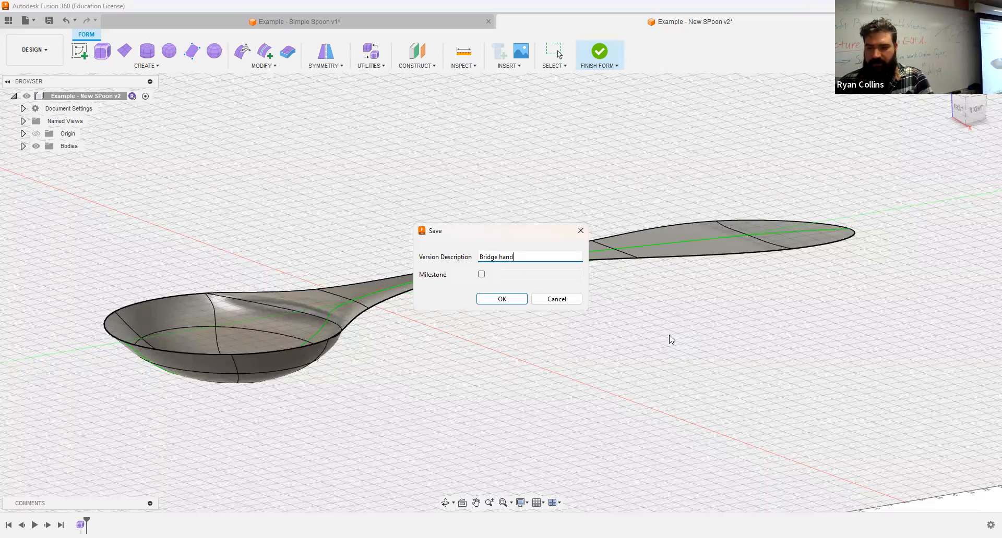
pyautogui.write('le')
pyautogui.press('Return')
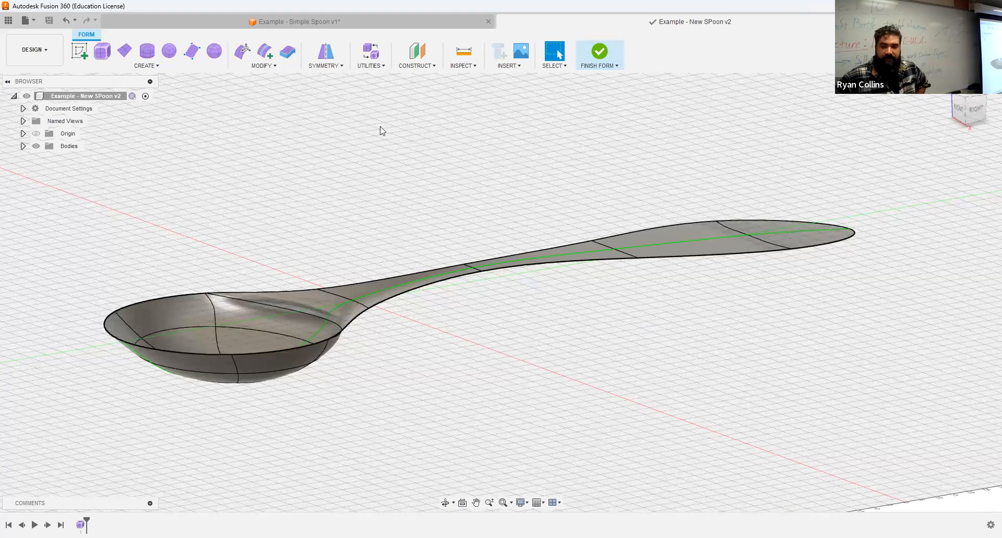
# - Cancel the internal mirror and bring up the Thicken command
pyautogui.click(326, 48)
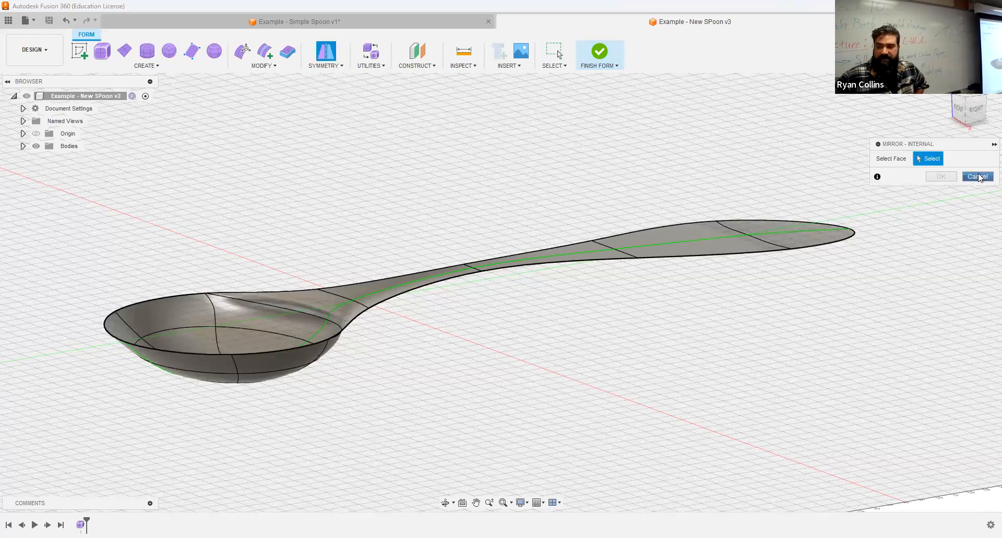
pyautogui.click(978, 177)
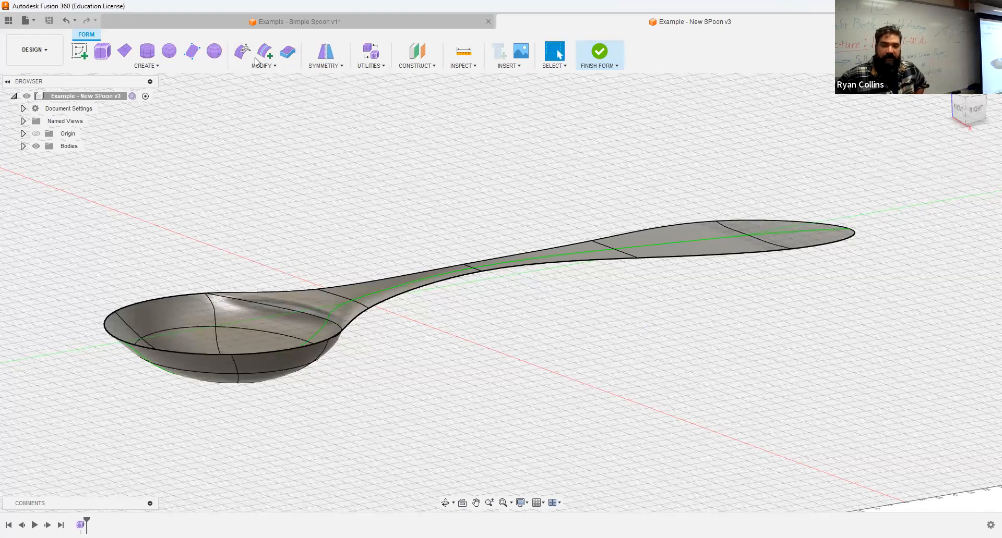
pyautogui.click(285, 51)
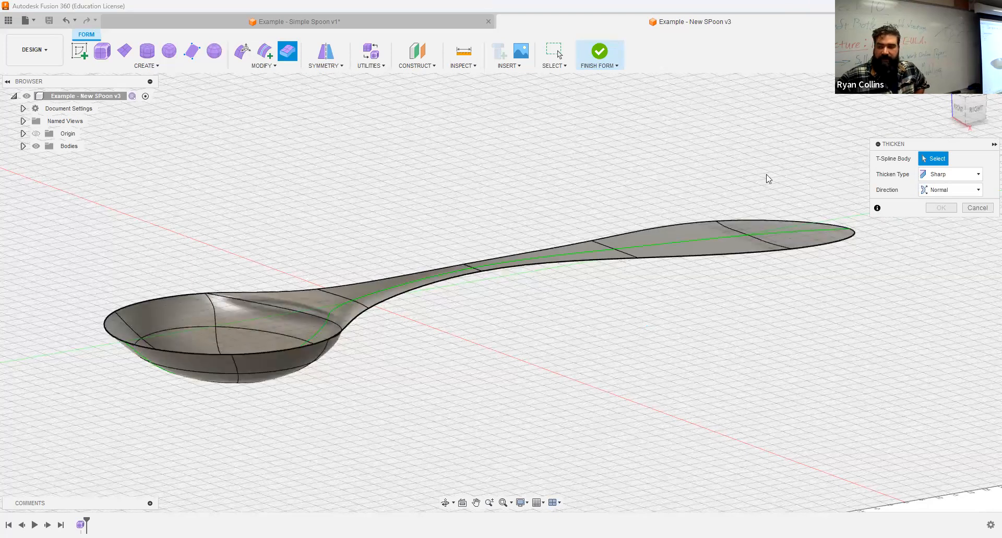
# - Thicken the spoon body 2 mm with Soft thicken type and Normal direction
pyautogui.click(352, 289)
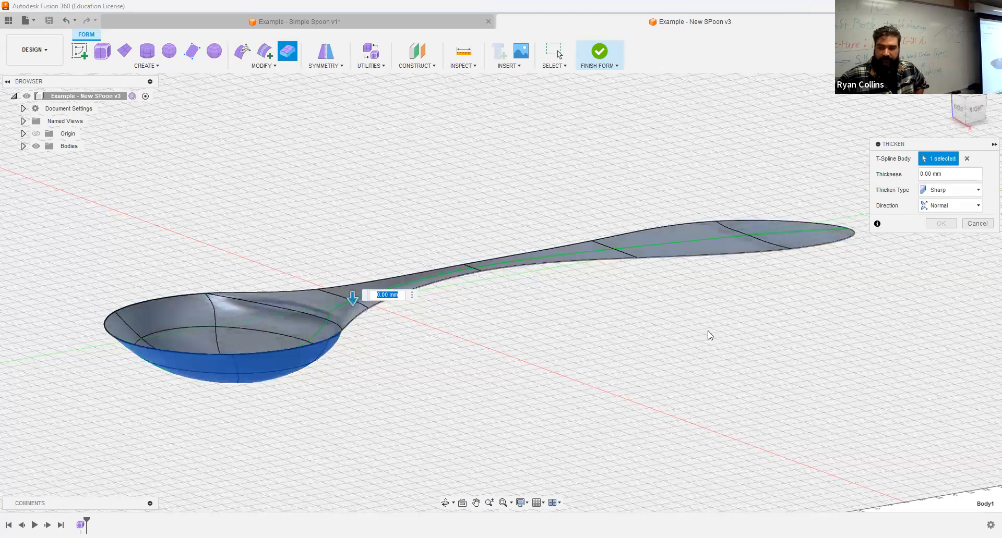
pyautogui.write('2')
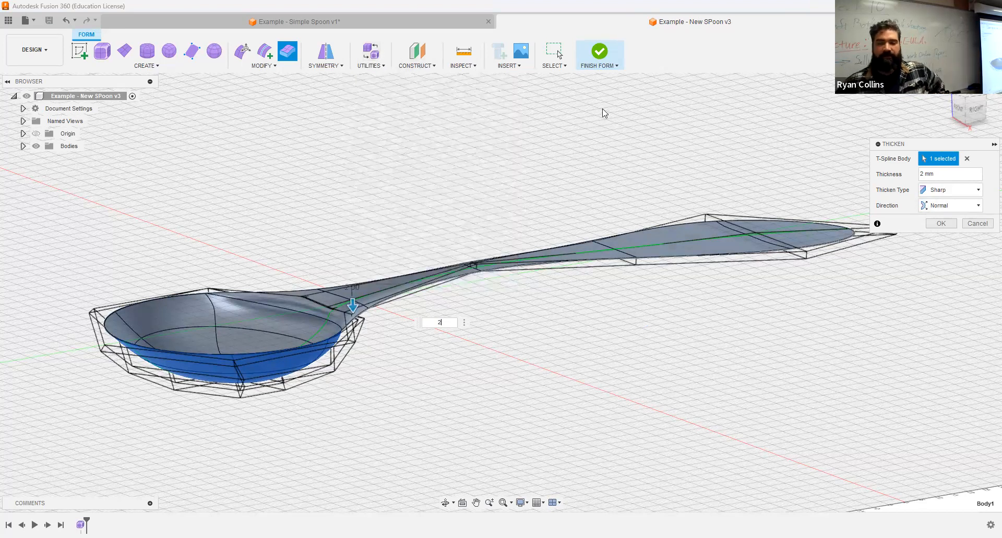
pyautogui.click(955, 194)
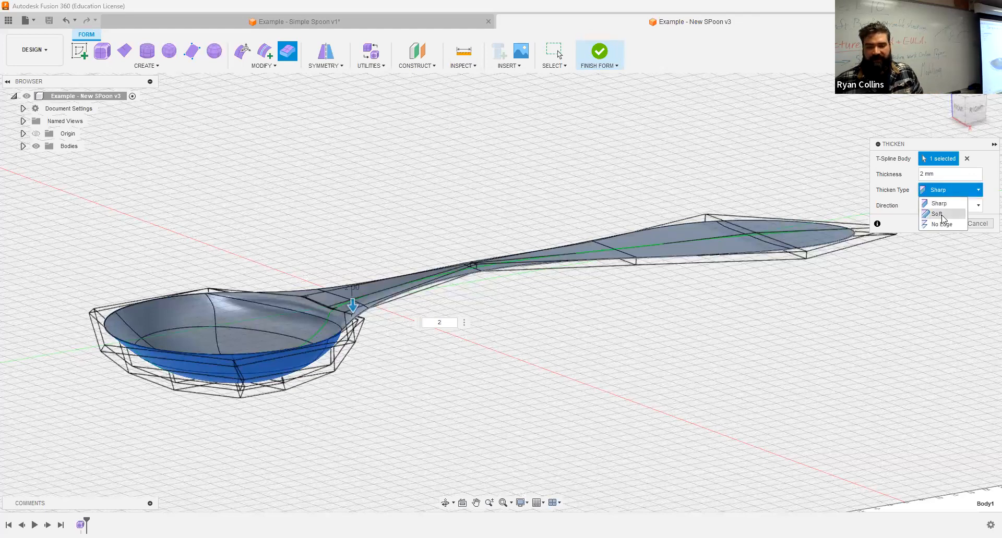
pyautogui.click(940, 214)
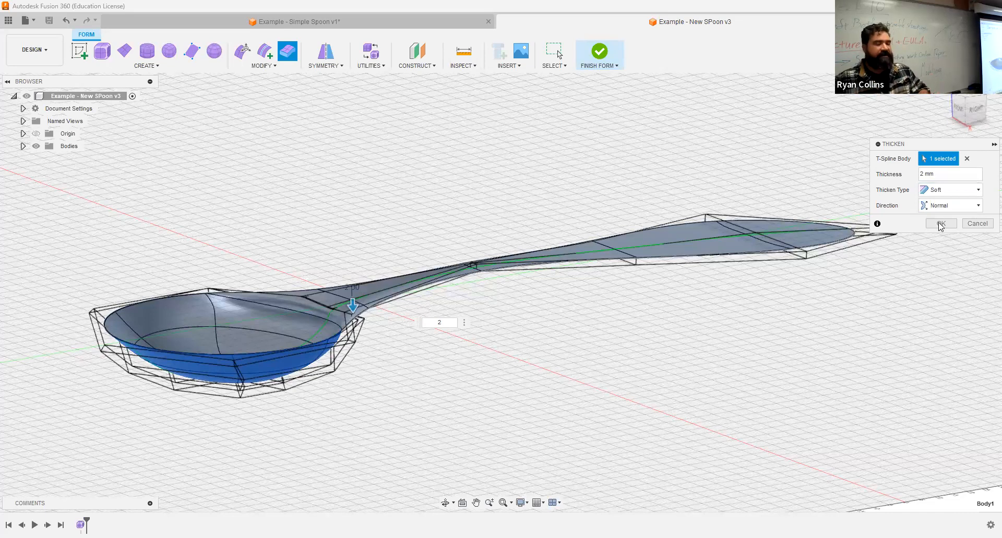
pyautogui.click(944, 194)
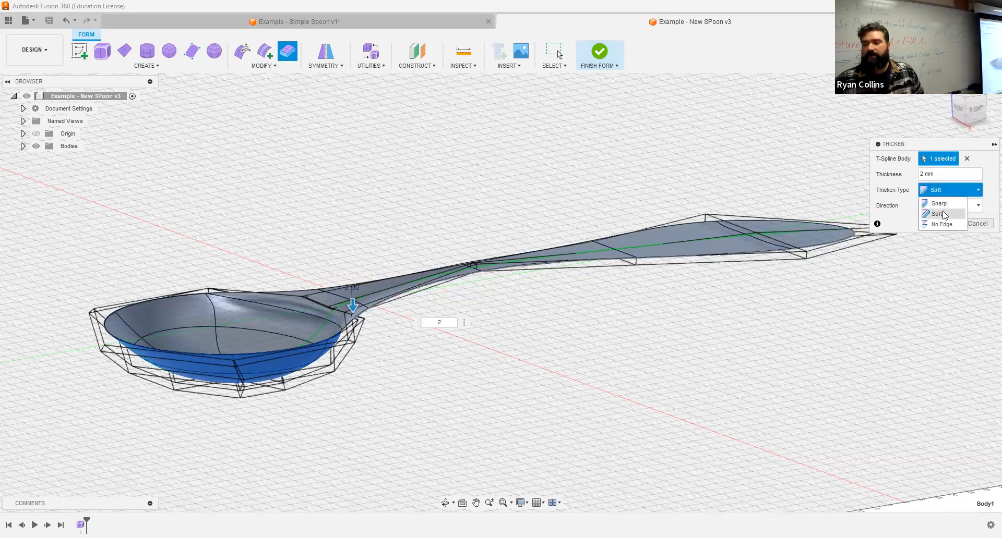
pyautogui.click(945, 213)
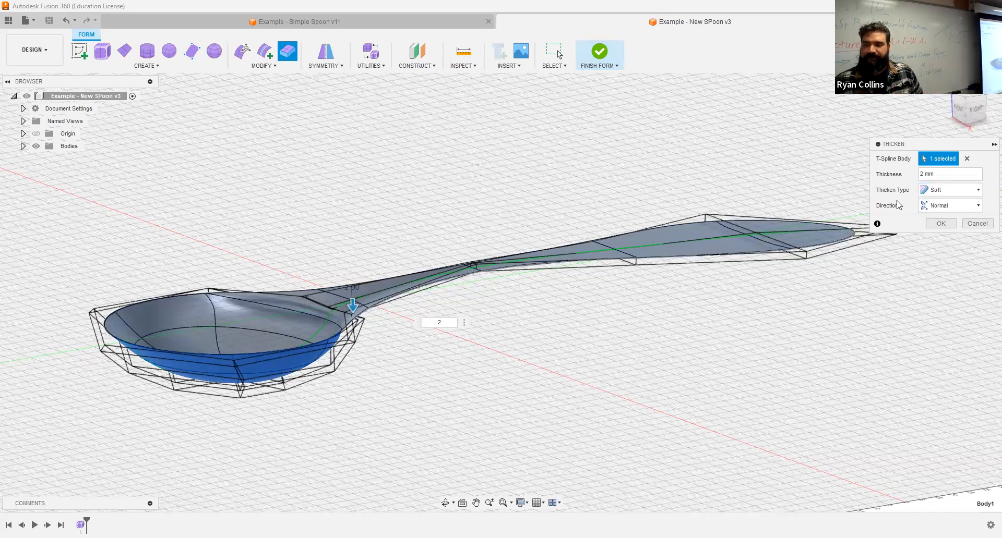
pyautogui.click(945, 210)
pyautogui.click(939, 219)
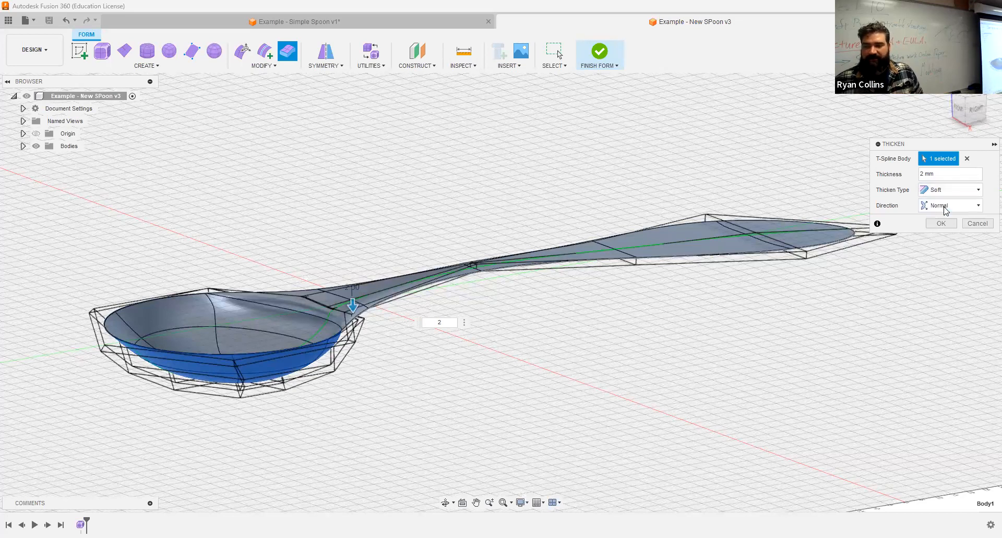
pyautogui.click(941, 225)
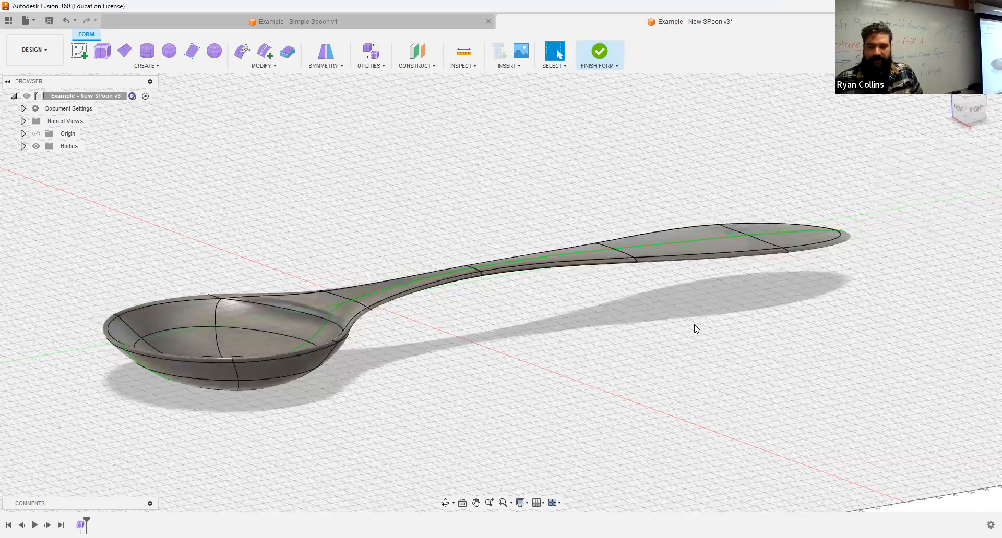
# - Zoom in and orbit to view the 2 mm thickened bowl from a low side angle
pyautogui.scroll(5, 530, 300)
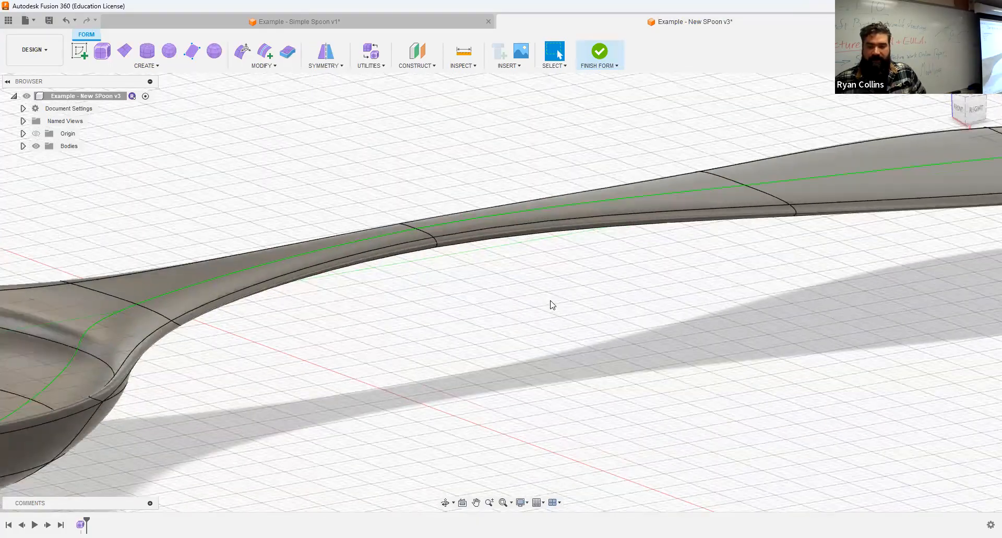
pyautogui.moveTo(593, 298); pyautogui.dragTo(541, 303)
pyautogui.press('Escape')
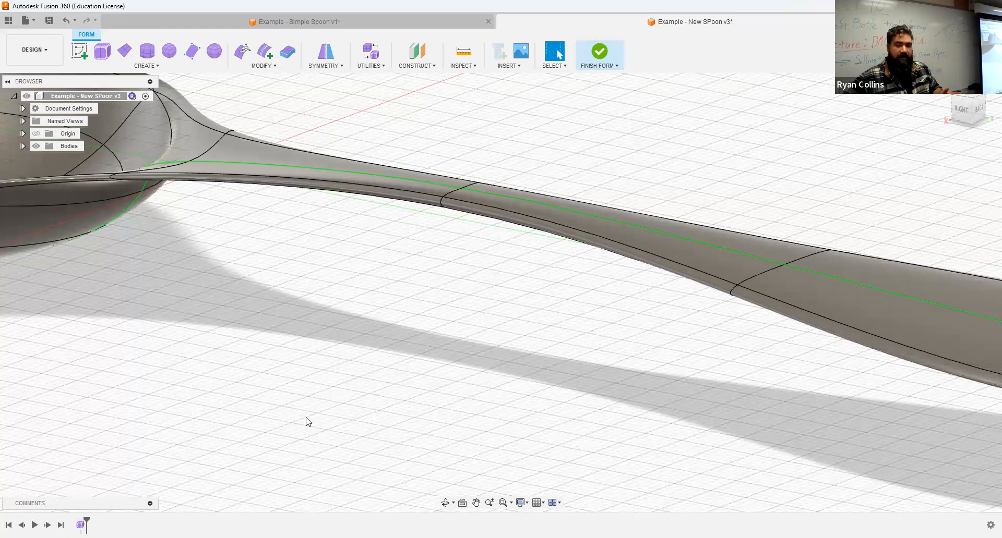
# - Zoom back out and restart the Thicken command on the spoon surface
pyautogui.scroll(-3, 307, 422)
pyautogui.scroll(-3, 308, 412)
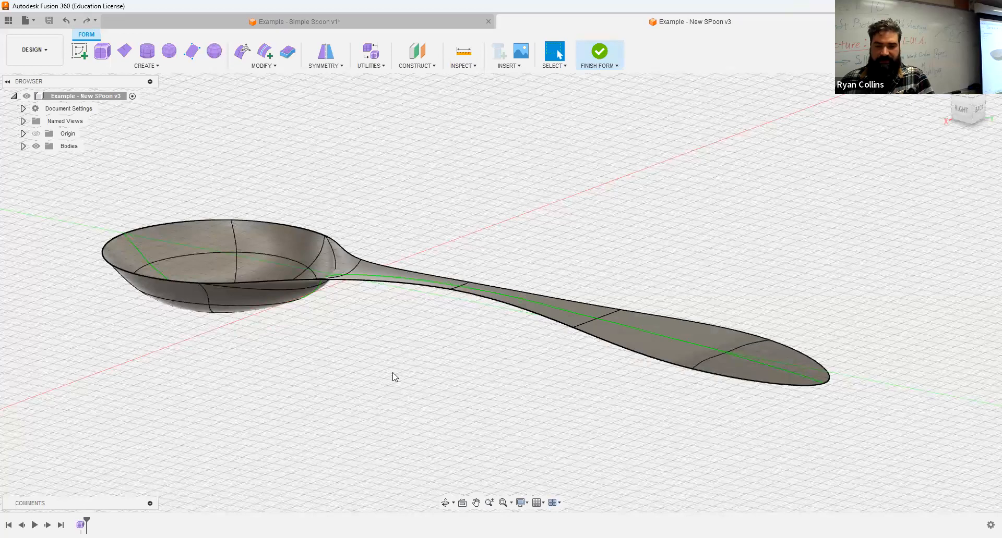
pyautogui.click(288, 52)
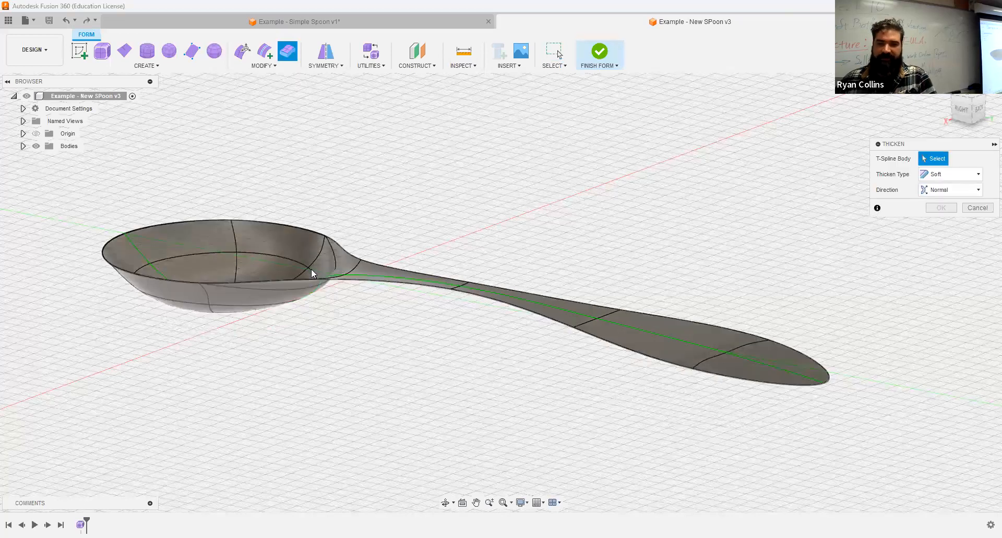
# - Thicken the spoon surface to 3 mm with Soft edges, then view it side-on
pyautogui.write('3')
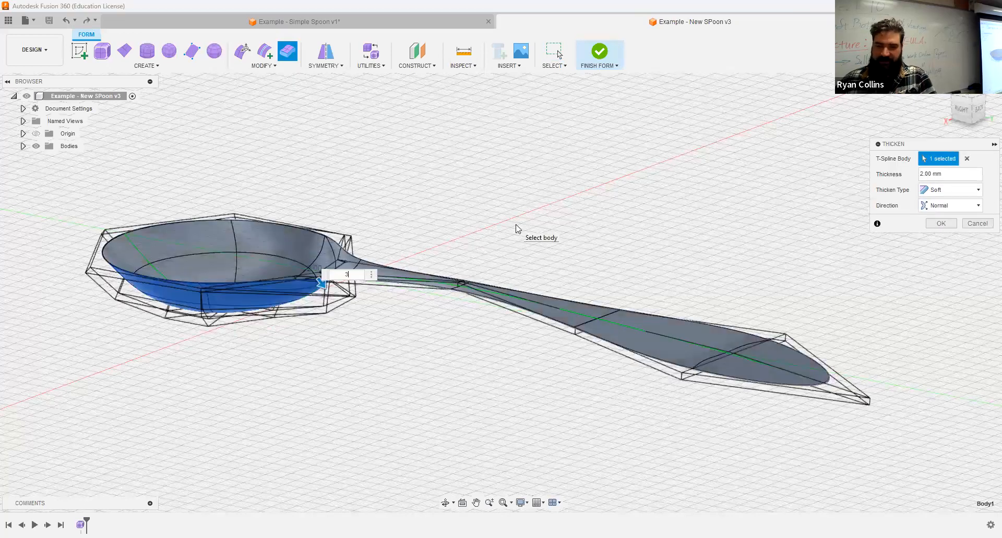
pyautogui.press('Return')
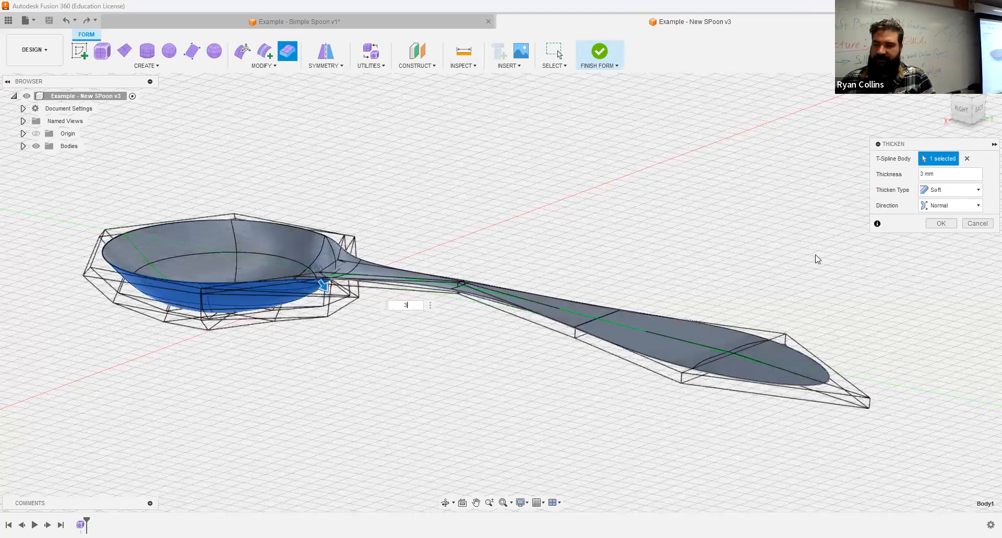
pyautogui.click(930, 227)
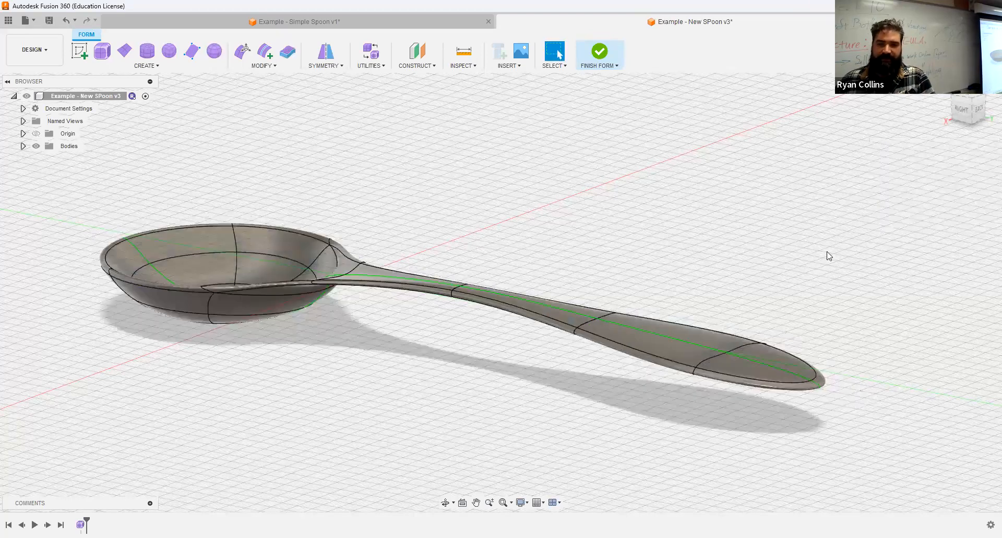
pyautogui.moveTo(738, 225); pyautogui.dragTo(797, 230)
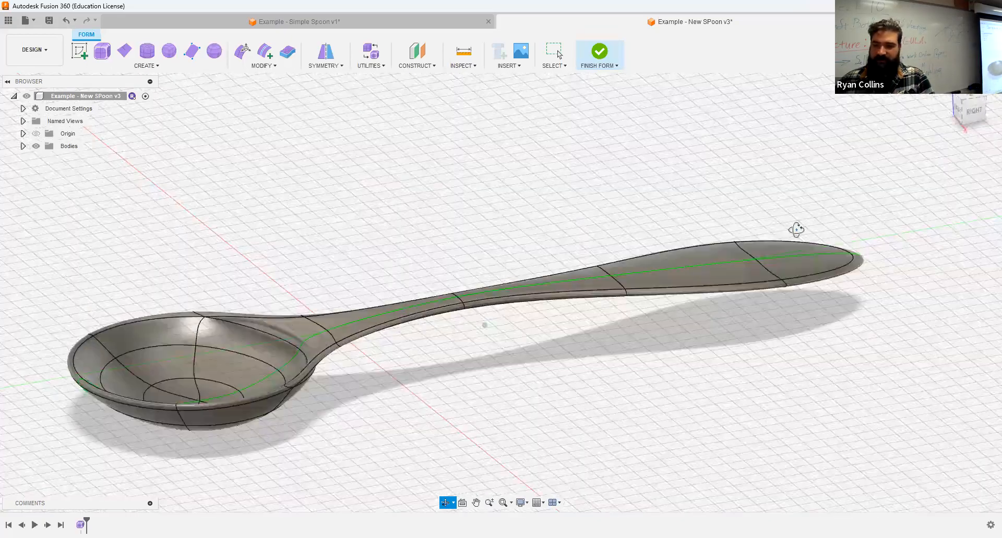
pyautogui.press('Escape')
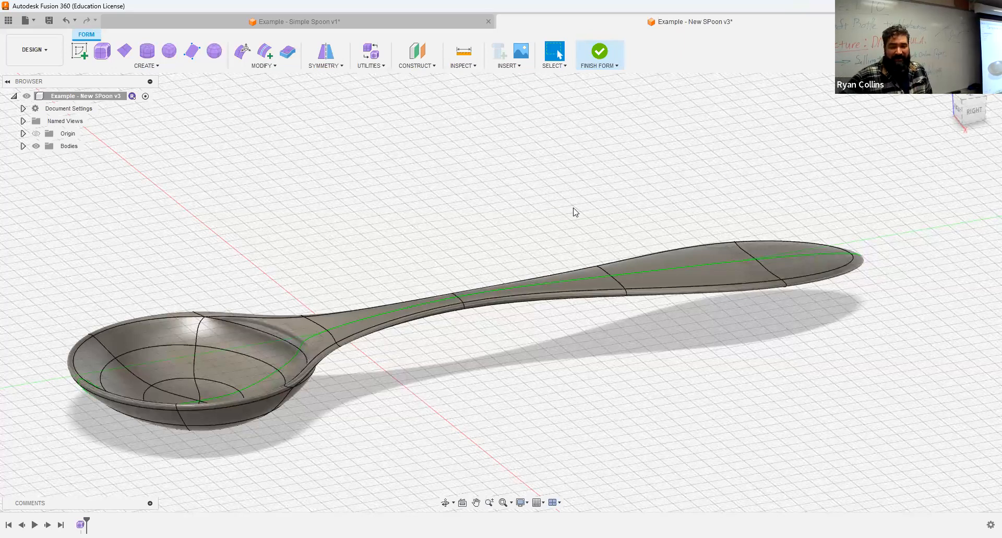
# - In Edit Form with an Edge filter, select the handle-end edges and stretch them upward
pyautogui.click(243, 52)
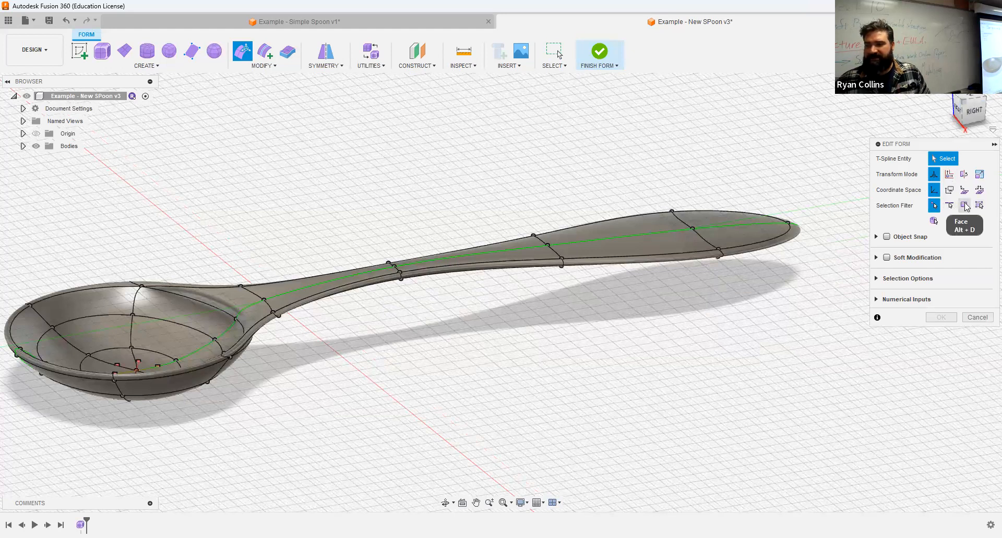
pyautogui.click(948, 205)
pyautogui.keyDown('shift'); pyautogui.moveTo(736, 151); pyautogui.dragTo(691, 119, button='middle'); pyautogui.keyUp('shift')
pyautogui.moveTo(649, 203); pyautogui.dragTo(869, 382)
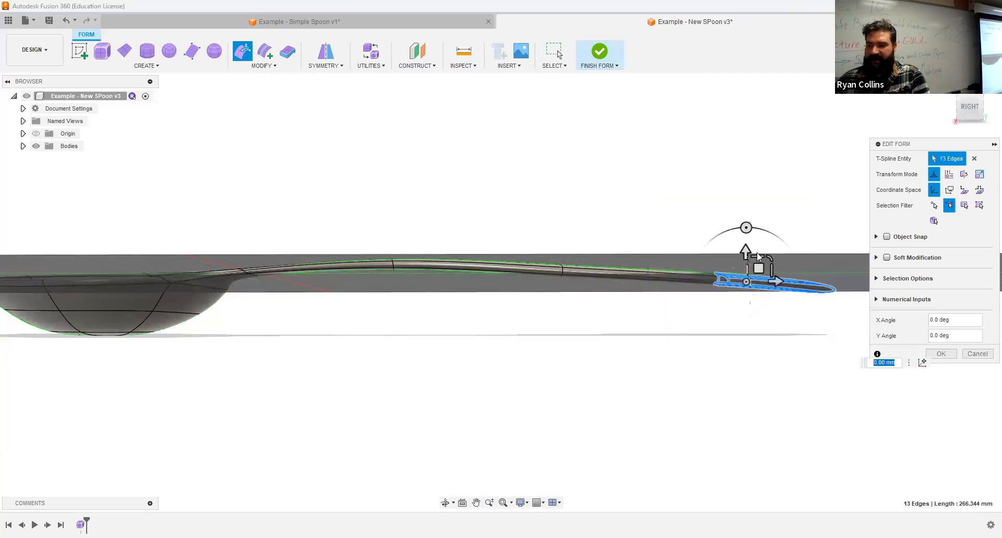
pyautogui.moveTo(787, 100); pyautogui.dragTo(790, 61)
pyautogui.keyDown('shift'); pyautogui.moveTo(554, 227); pyautogui.dragTo(573, 265, button='middle'); pyautogui.keyUp('shift')
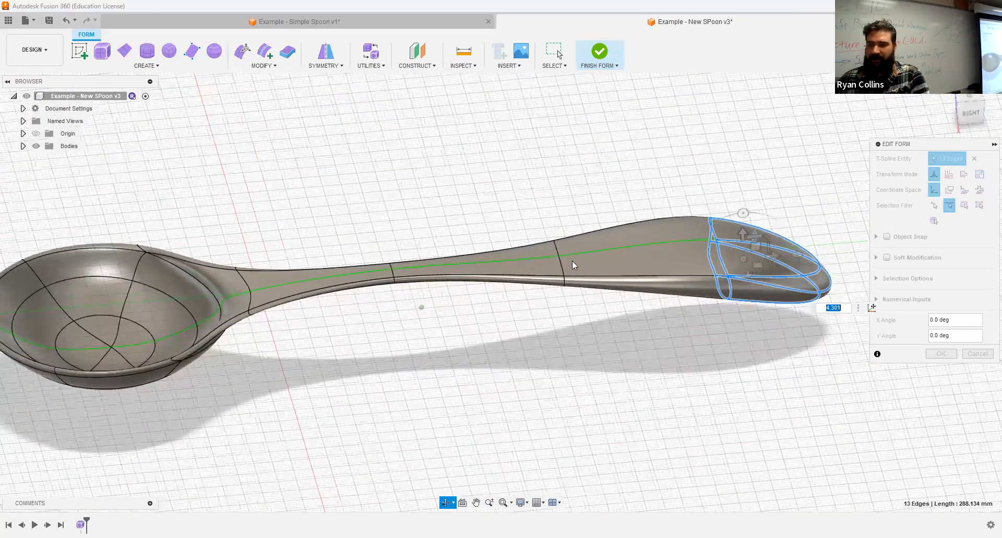
# - Reselect a larger set of handle-end edges and finish the form edit
pyautogui.click(447, 167)
pyautogui.moveTo(634, 319); pyautogui.dragTo(567, 306, button='middle')
pyautogui.moveTo(444, 163); pyautogui.dragTo(868, 438)
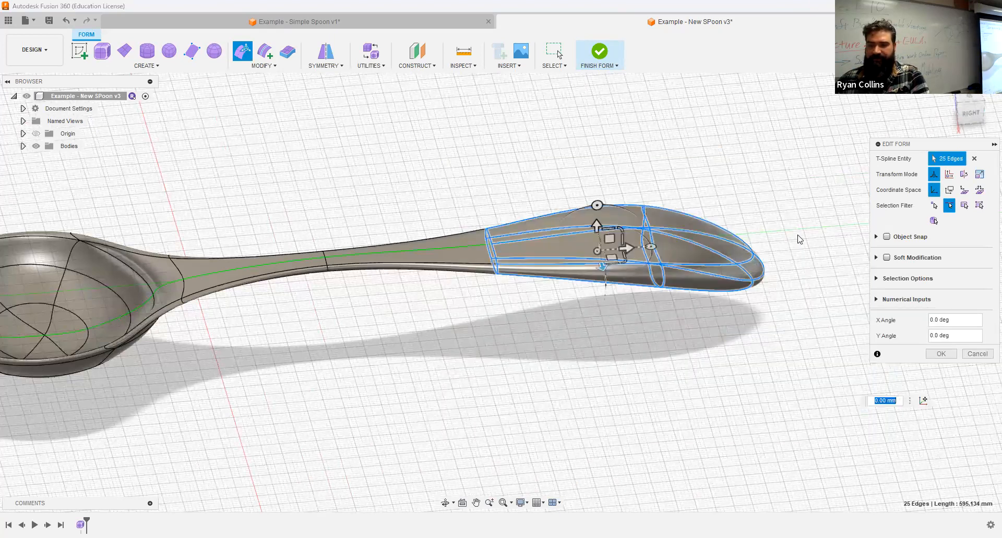
pyautogui.scroll(-3, 711, 338)
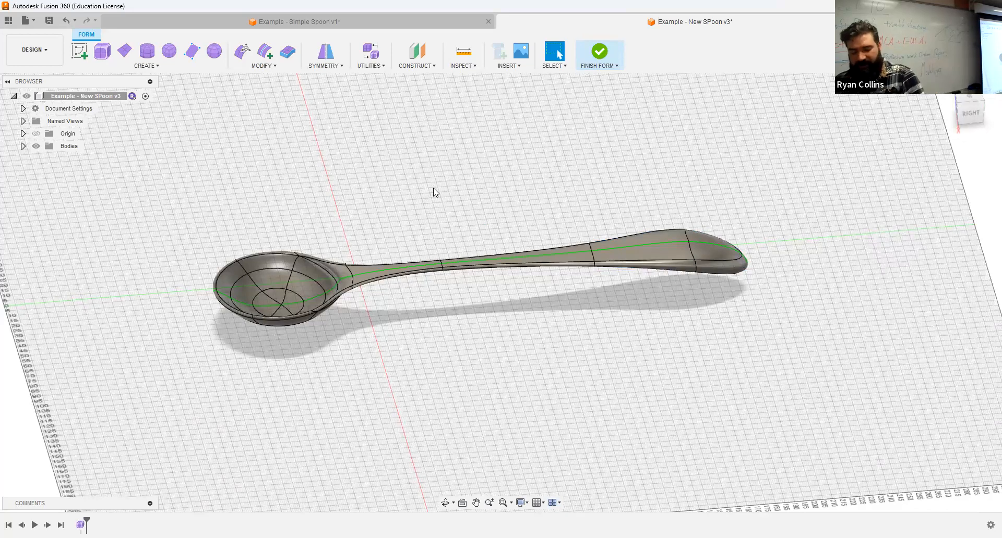
pyautogui.click(599, 52)
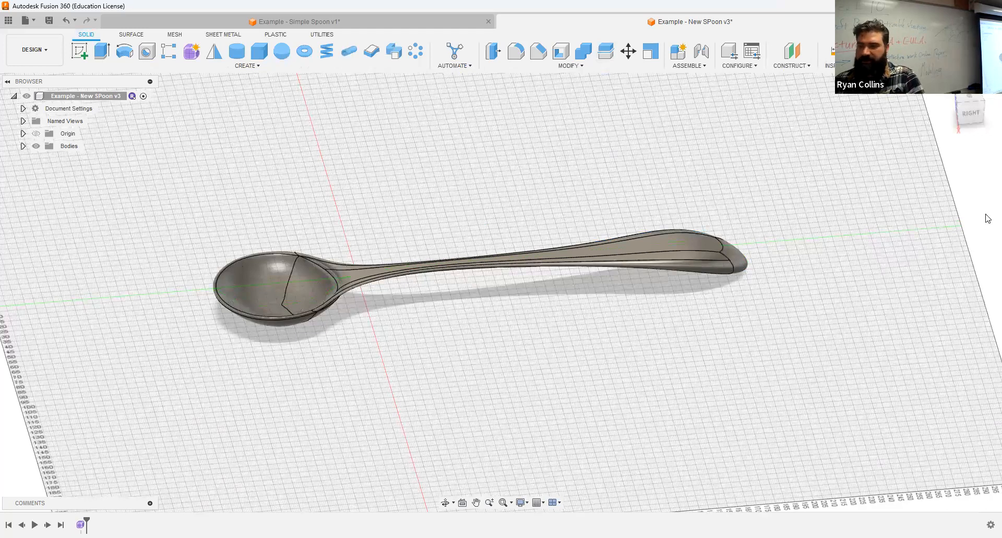
# - Apply the Metal > Gold > Gold - Polished appearance to the spoon
pyautogui.press('a')
pyautogui.scroll(-3, 817, 419)
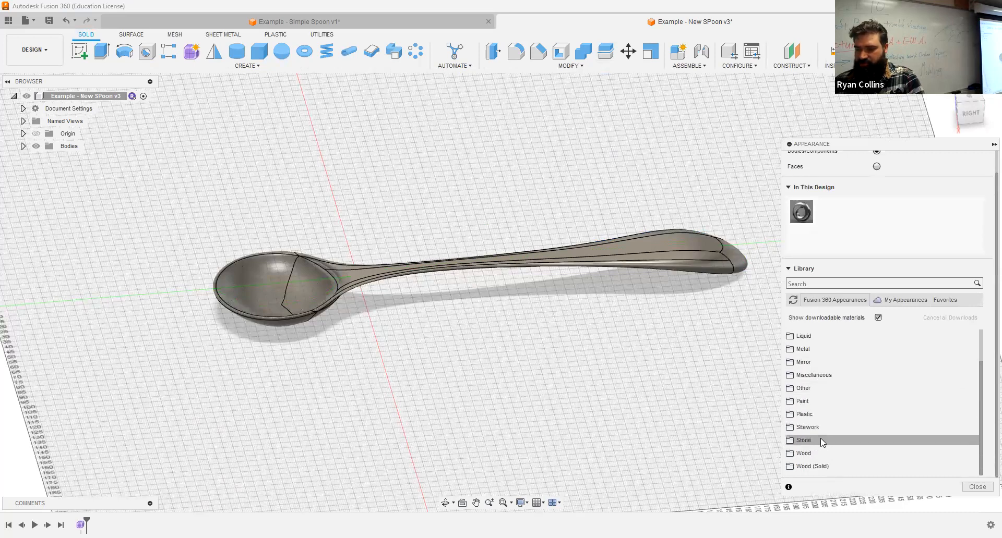
pyautogui.click(820, 348)
pyautogui.scroll(-3, 822, 417)
pyautogui.click(827, 363)
pyautogui.moveTo(814, 382); pyautogui.dragTo(685, 249)
pyautogui.click(977, 486)
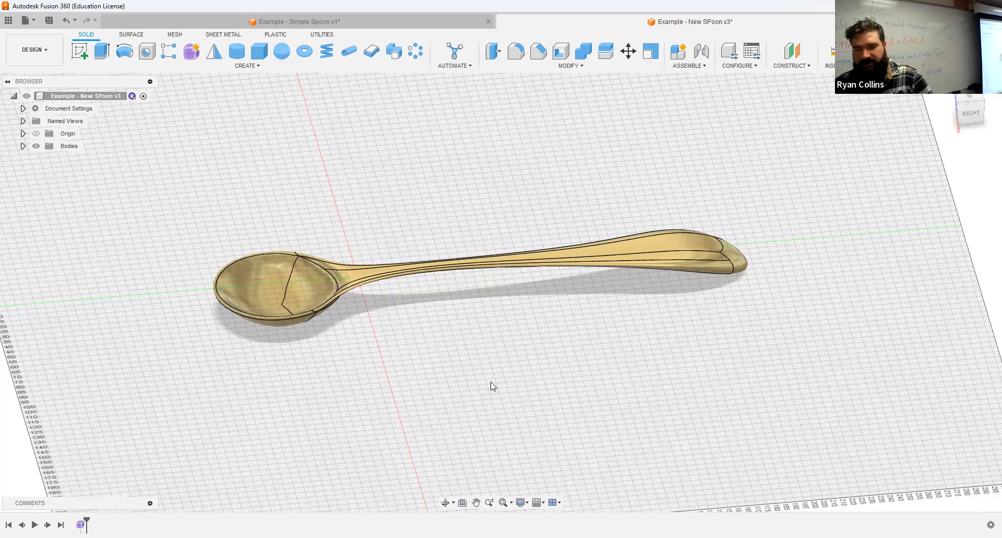
# - Save a new version with the description 'GOOOOOOL'
pyautogui.hotkey('ctrl', 's')
pyautogui.write('GOOOOO')
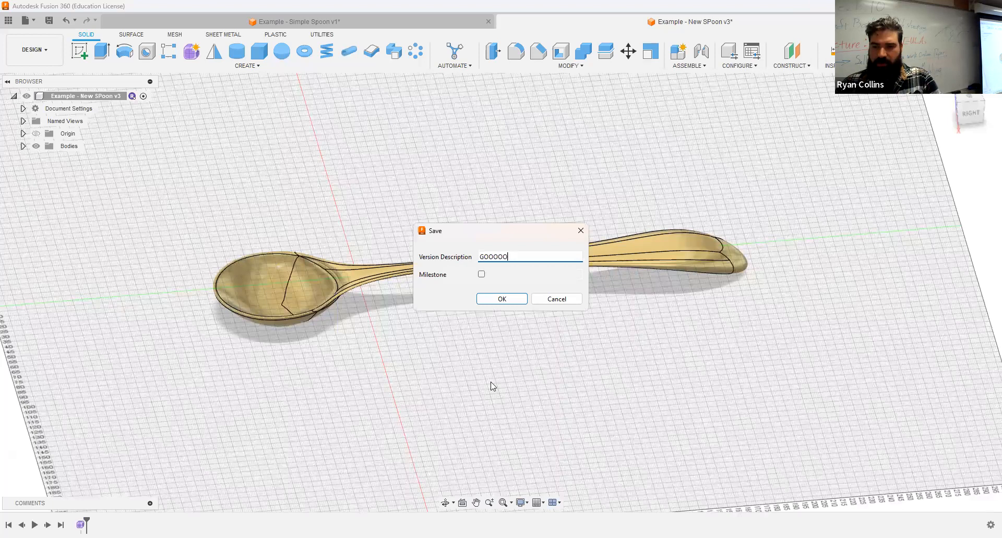
pyautogui.write('OLD')
pyautogui.press('Return')
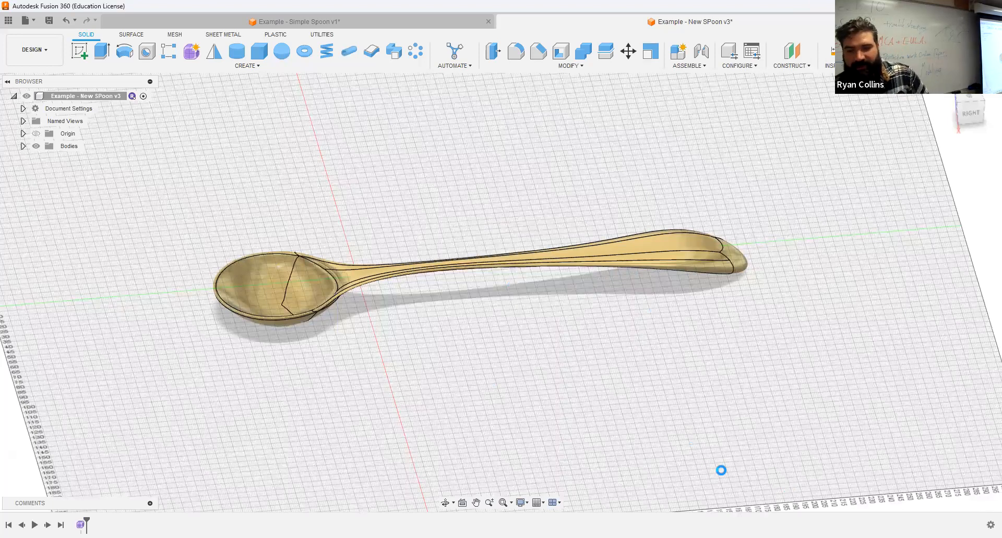